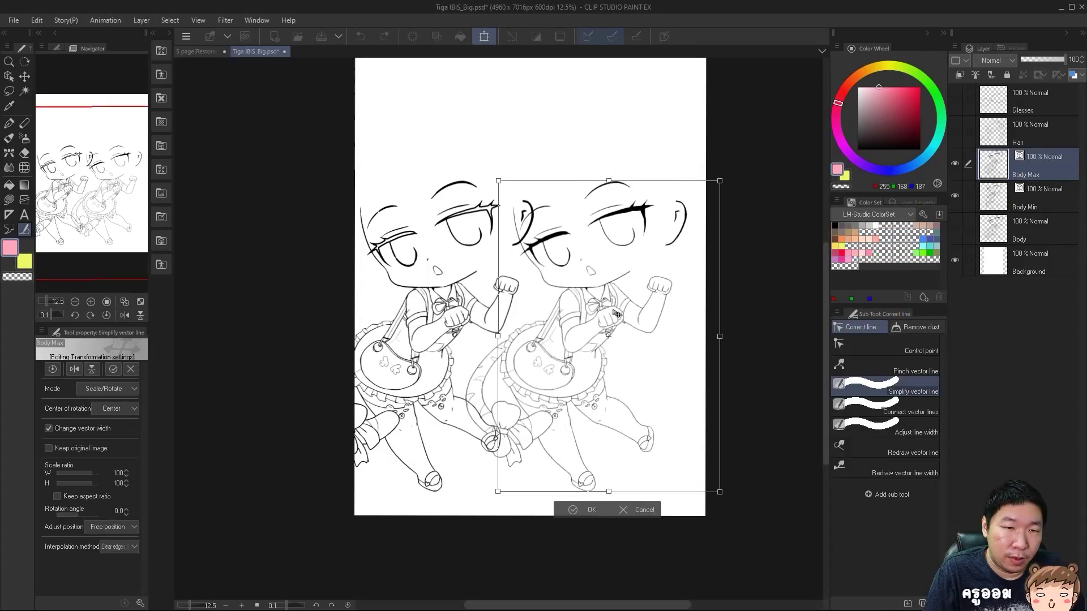
- Place the Body Max line art beside the Body Min line art and apply the transformation
drag(616, 313, 610, 311)
key(Return)
scroll(607, 306, up, 5)
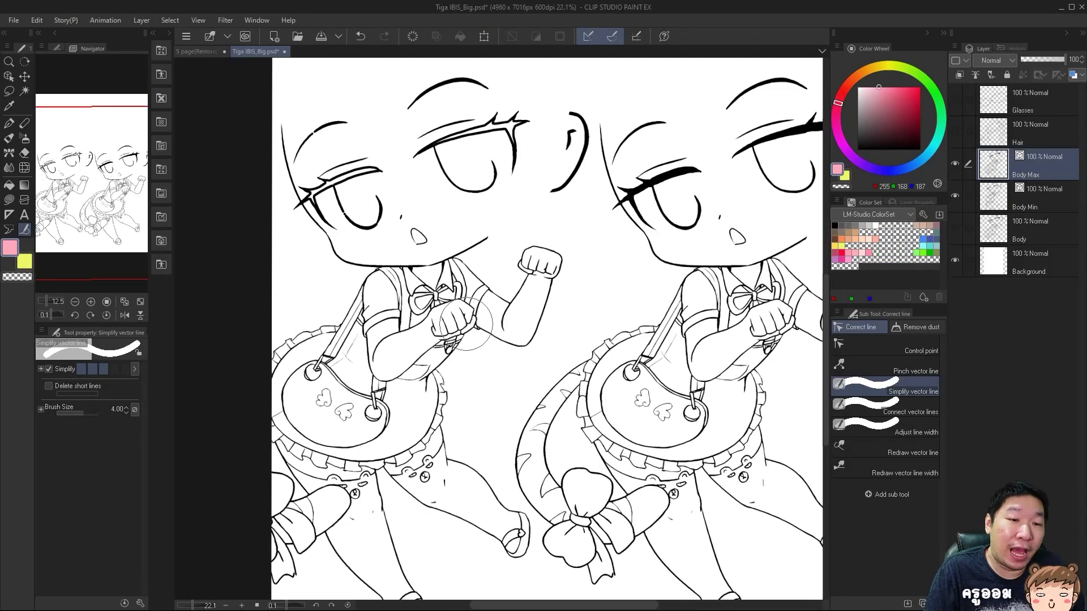
scroll(572, 351, up, 2)
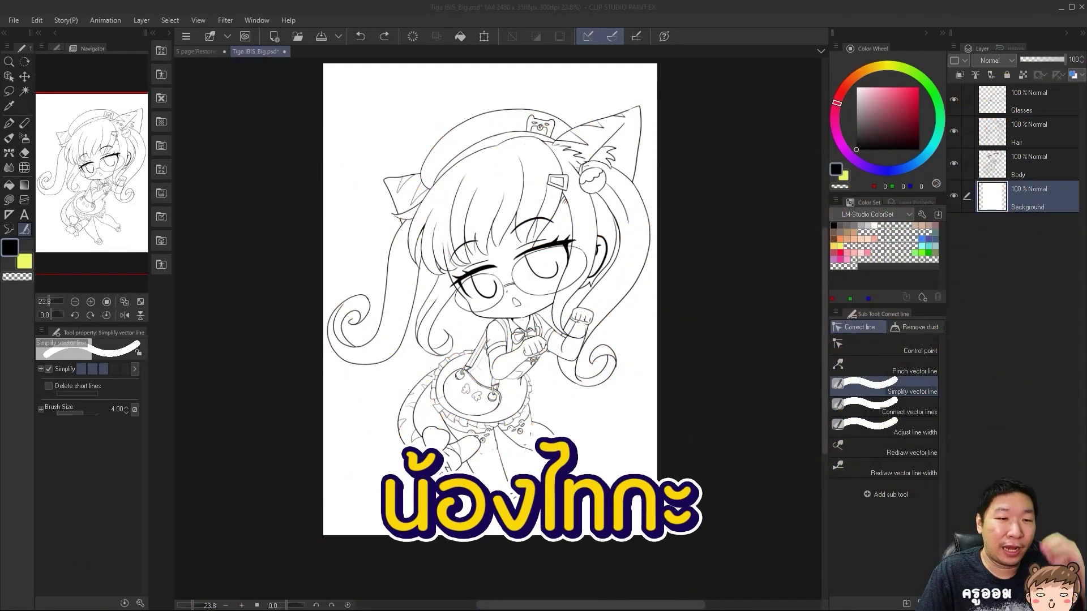
- Select the Body line art layer from its lines on the canvas and examine the sleeve's line edges up close
scroll(632, 219, up, 1)
drag(683, 215, 641, 290)
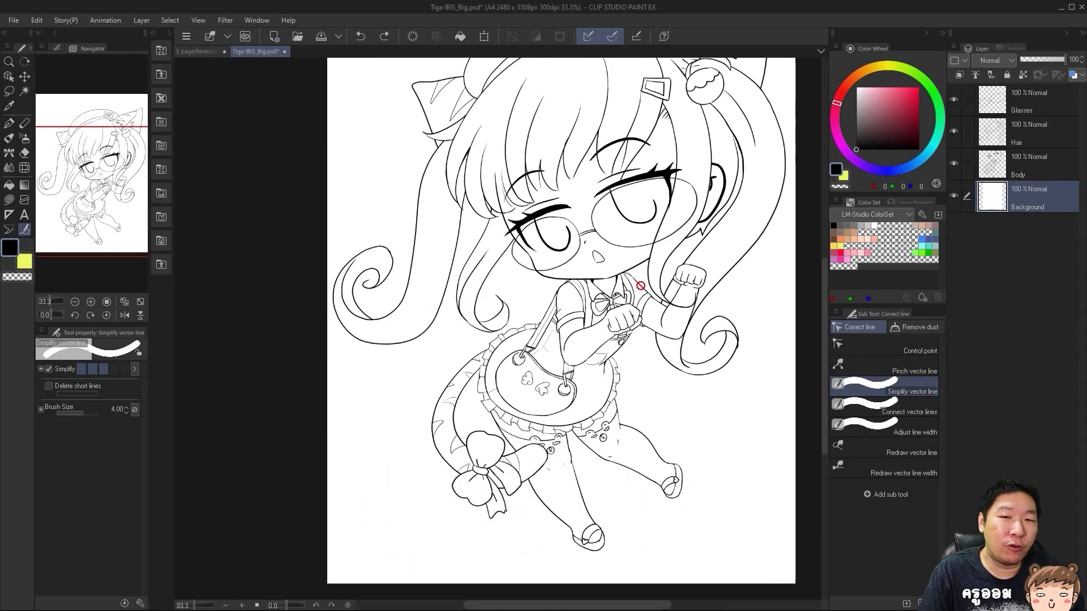
ctrl+shift+click(534, 357)
scroll(534, 357, up, 3)
scroll(597, 283, up, 8)
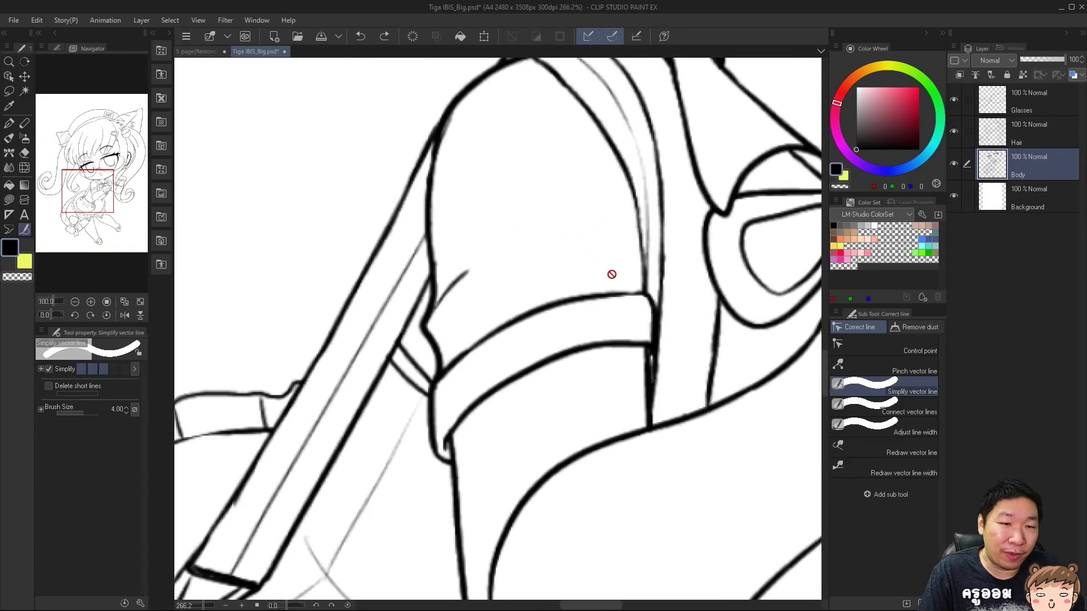
scroll(626, 225, down, 2)
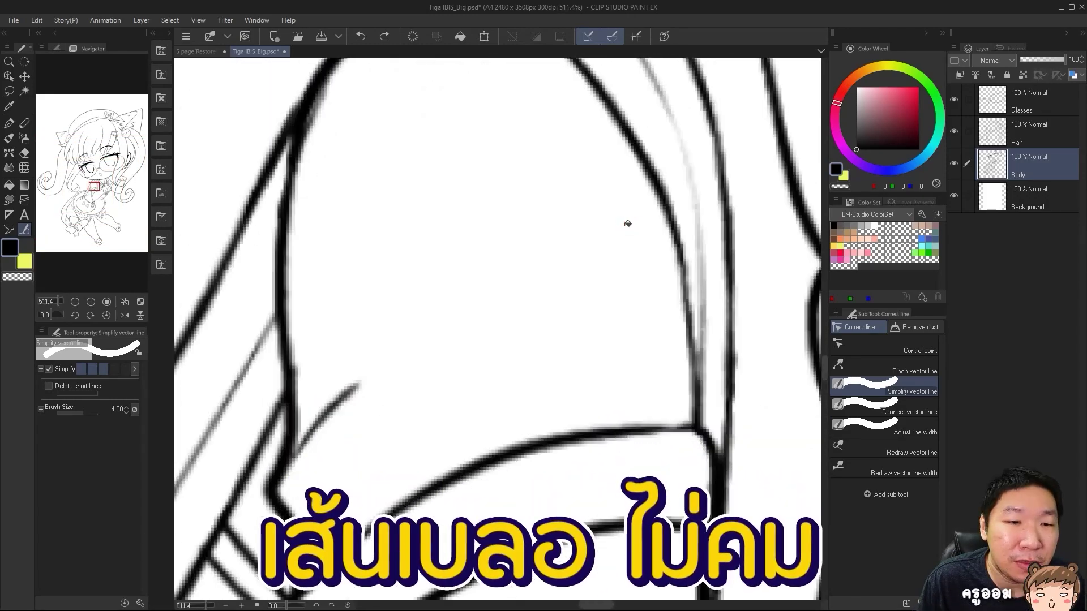
- Try filling the sleeve with pink directly on the Body layer, inspect the fill along the outline, and undo it
key(g)
click(510, 245)
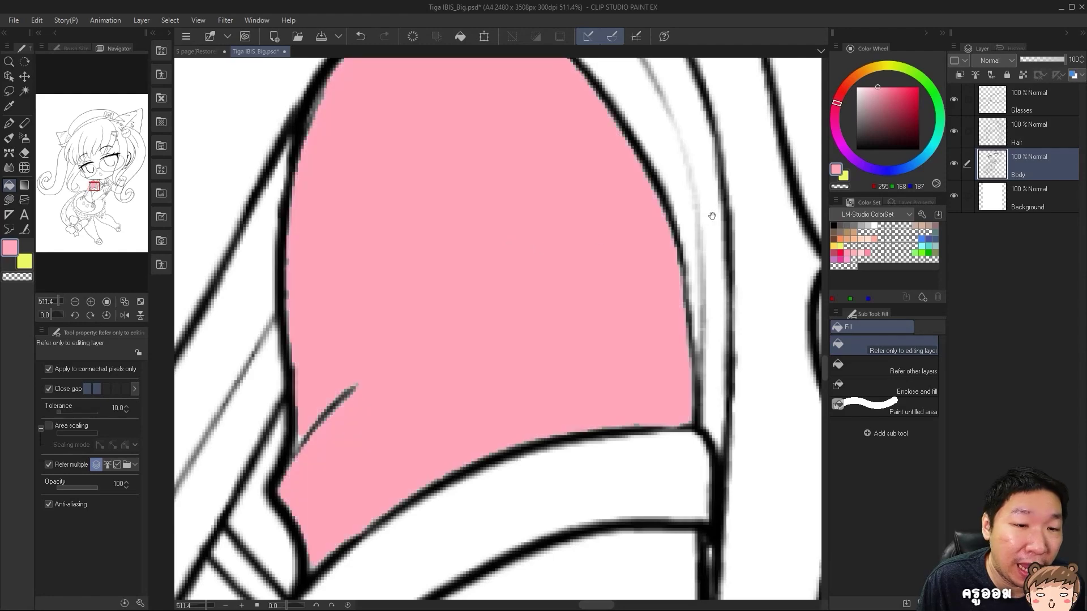
scroll(711, 215, up, 4)
click(481, 303)
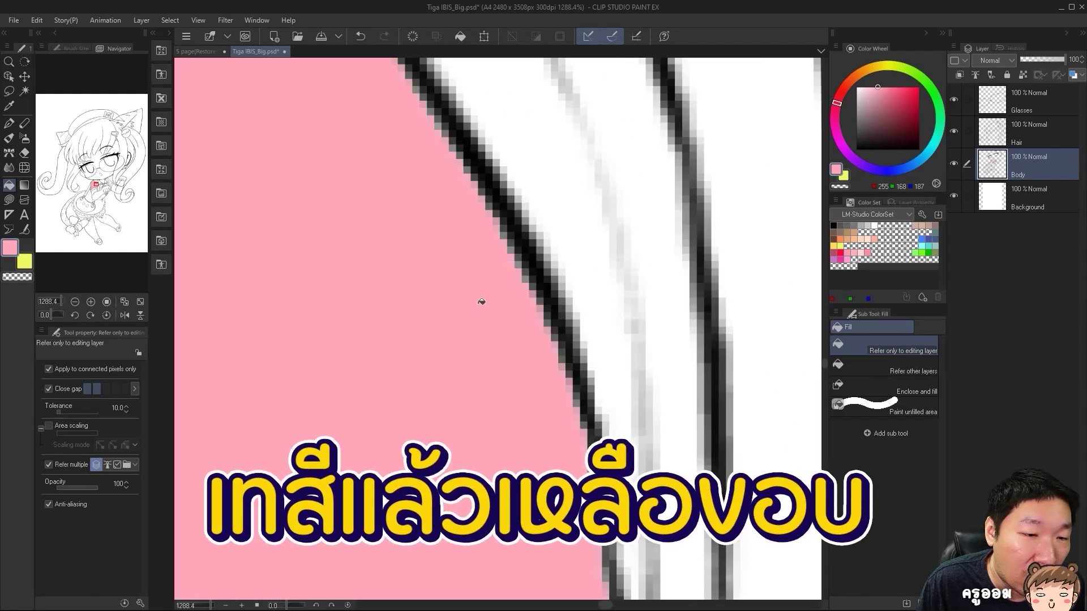
key(ctrl+z)
- Create a layer above Background, fill the forearm with pink on it, and examine the fill along the arm outline
scroll(476, 310, down, 2)
drag(317, 453, 474, 291)
drag(295, 493, 532, 138)
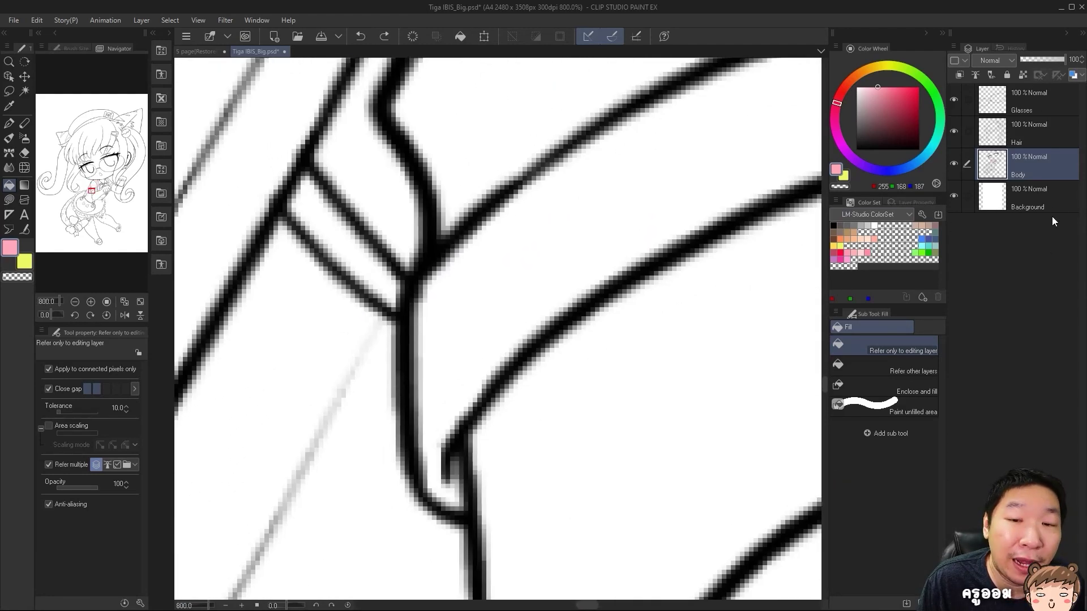
click(1051, 201)
key(ctrl+shift+n)
click(708, 362)
drag(792, 255, 533, 281)
scroll(470, 251, up, 3)
scroll(470, 251, down, 3)
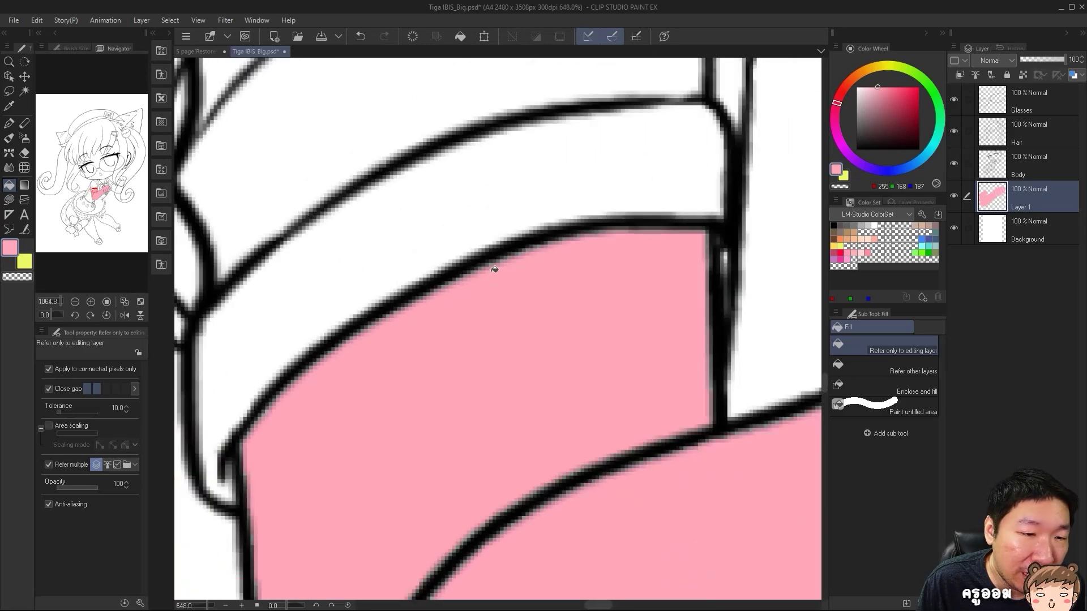
scroll(385, 306, up, 5)
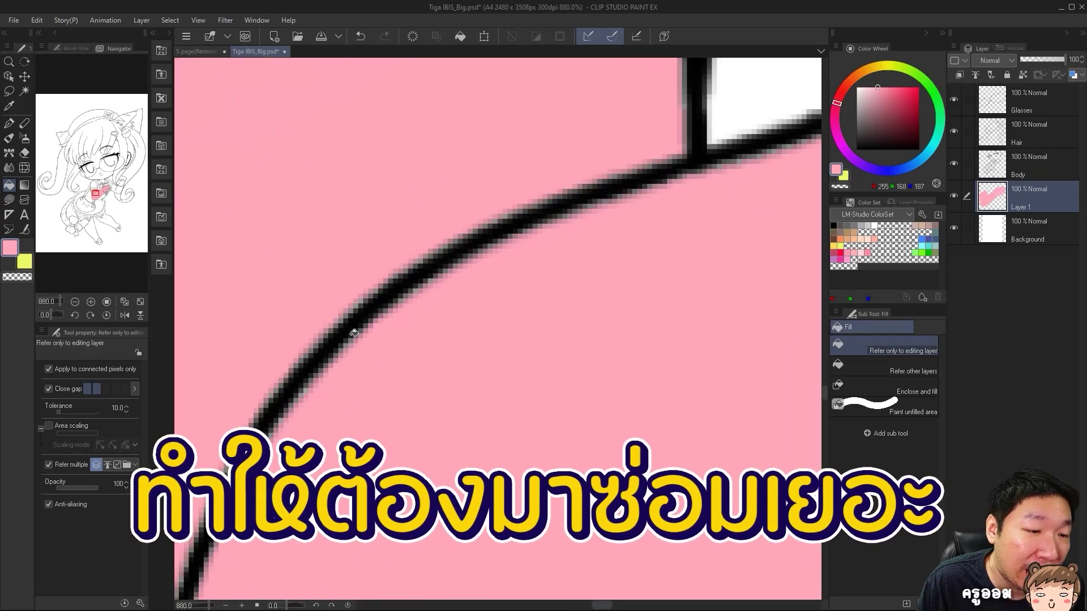
scroll(384, 286, down, 9)
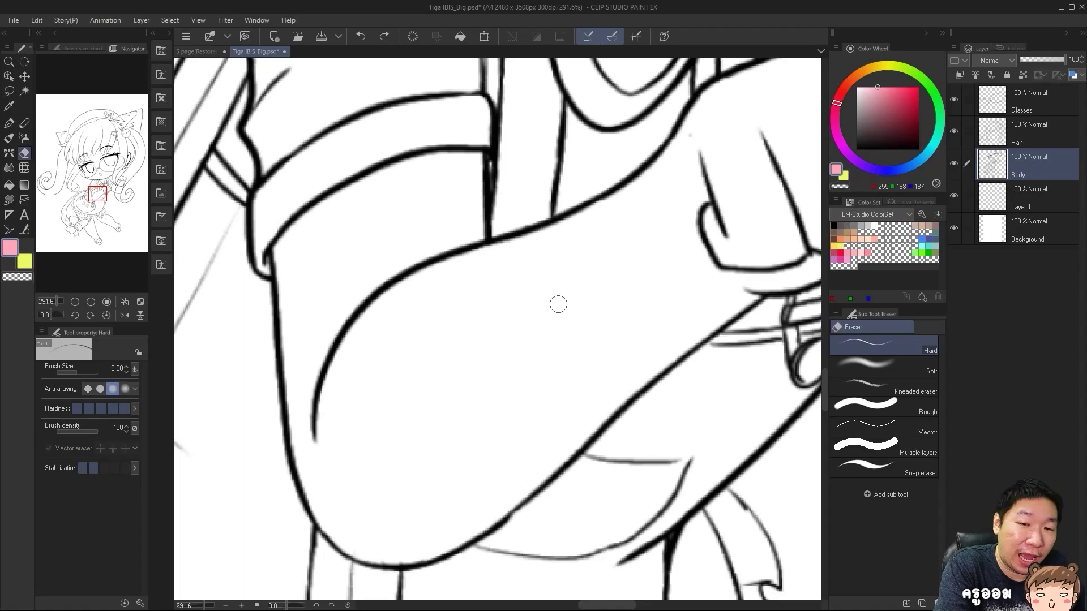
- Try thinning the inner forearm curve on the Body layer with the Hard eraser at brush size 0.45
scroll(566, 283, up, 4)
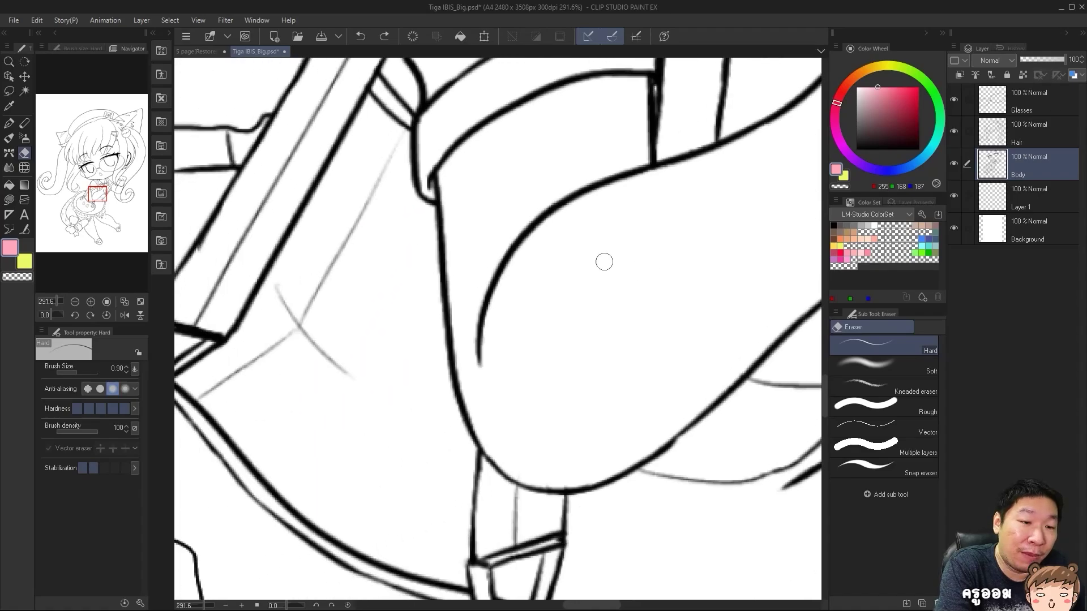
mouse_move(484, 231)
mouse_down()
mouse_move(412, 329)
mouse_move(368, 430)
mouse_up()
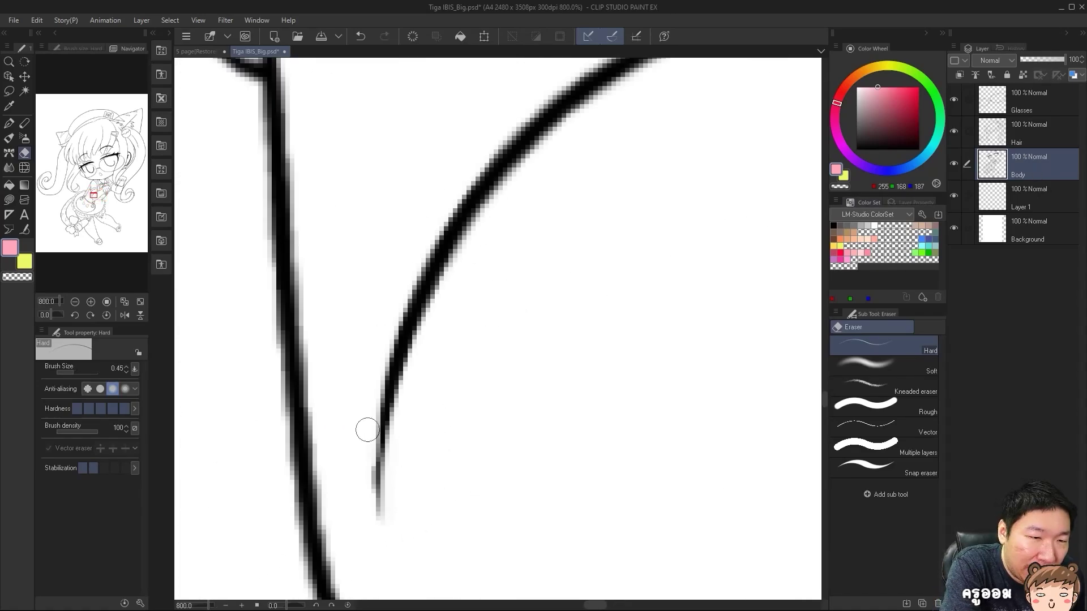
drag(551, 156, 430, 351)
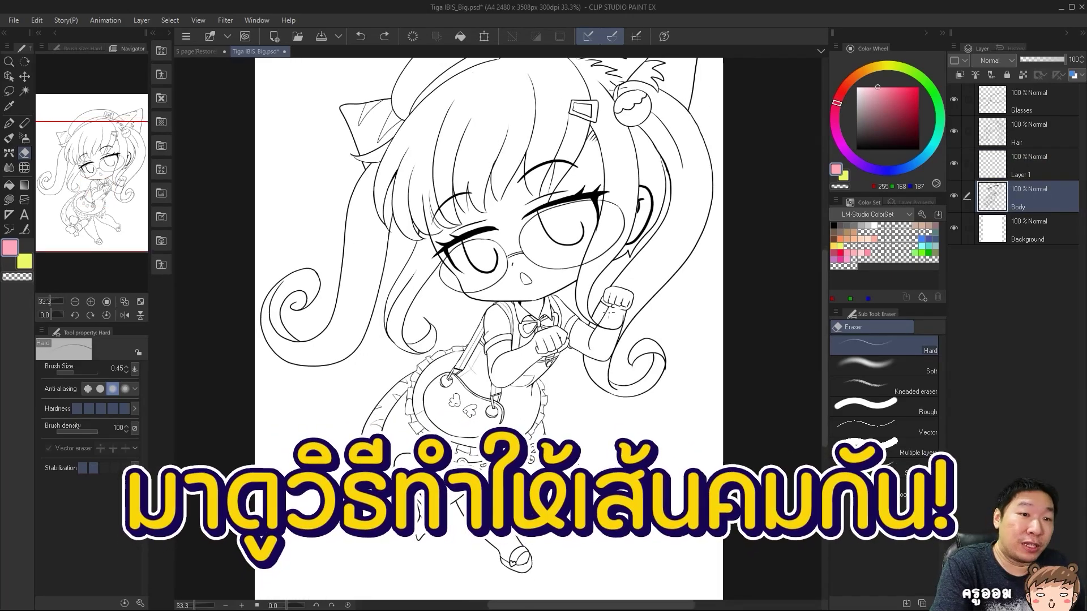
scroll(606, 306, down, 1)
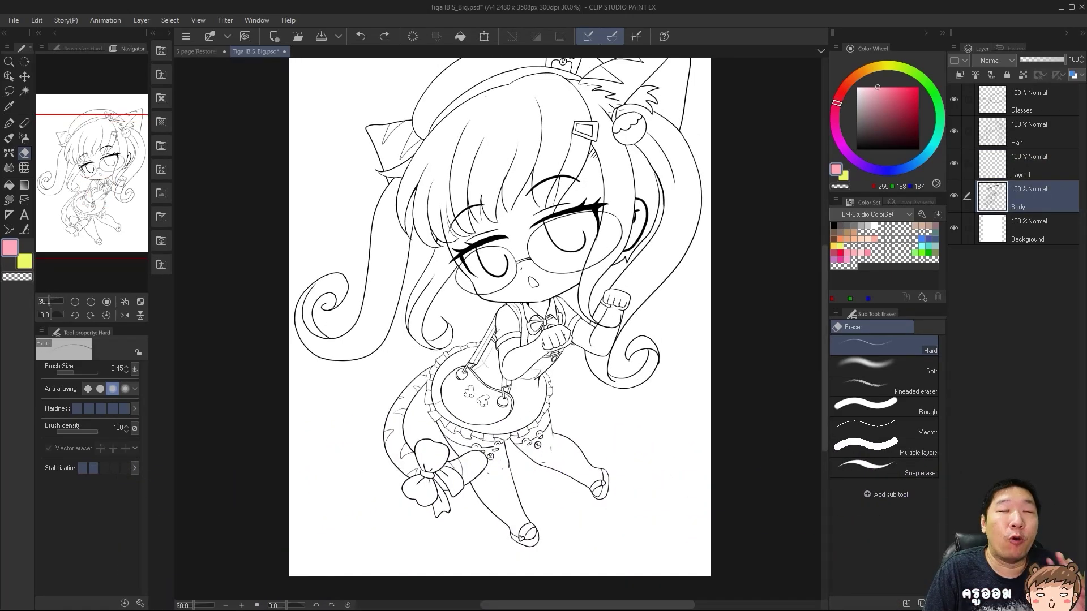
- Switch to the browser and read the Clip Studio support article on converting a raster layer, in a maximized window
key(alt+Tab)
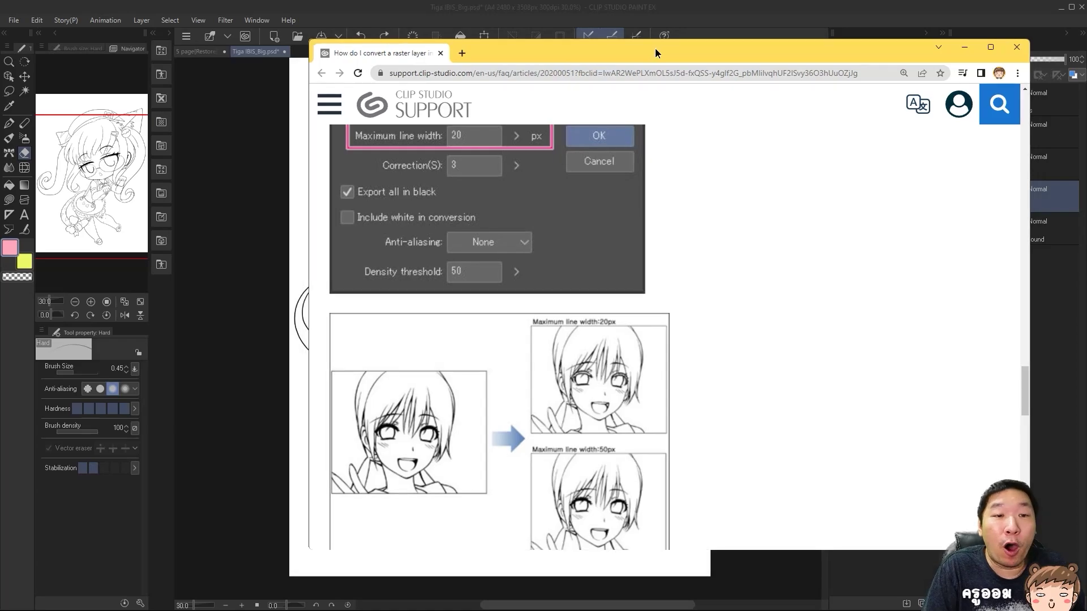
double_click(654, 49)
scroll(614, 247, up, 10)
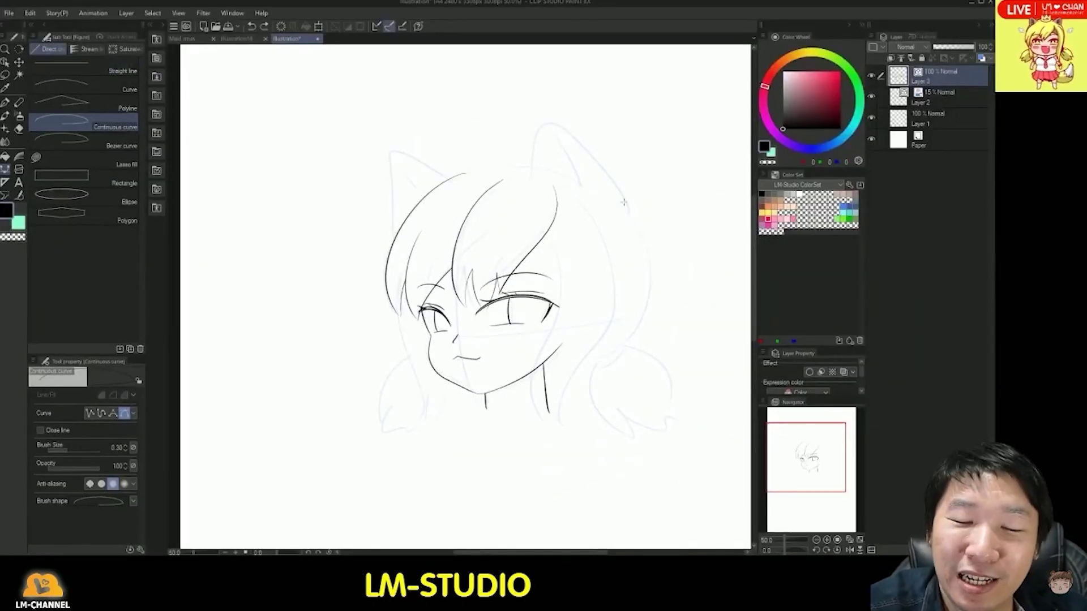
- Draw a curved hair strand beside the face with the Continuous curve tool at brush size 0.40
scroll(640, 260, up, 1)
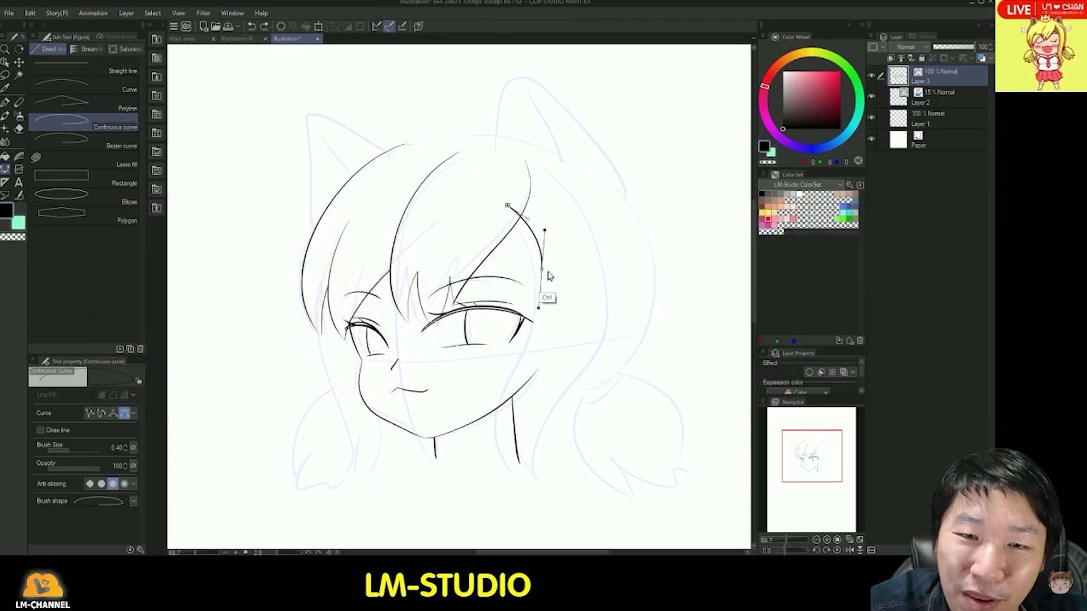
drag(535, 322, 520, 365)
double_click(518, 367)
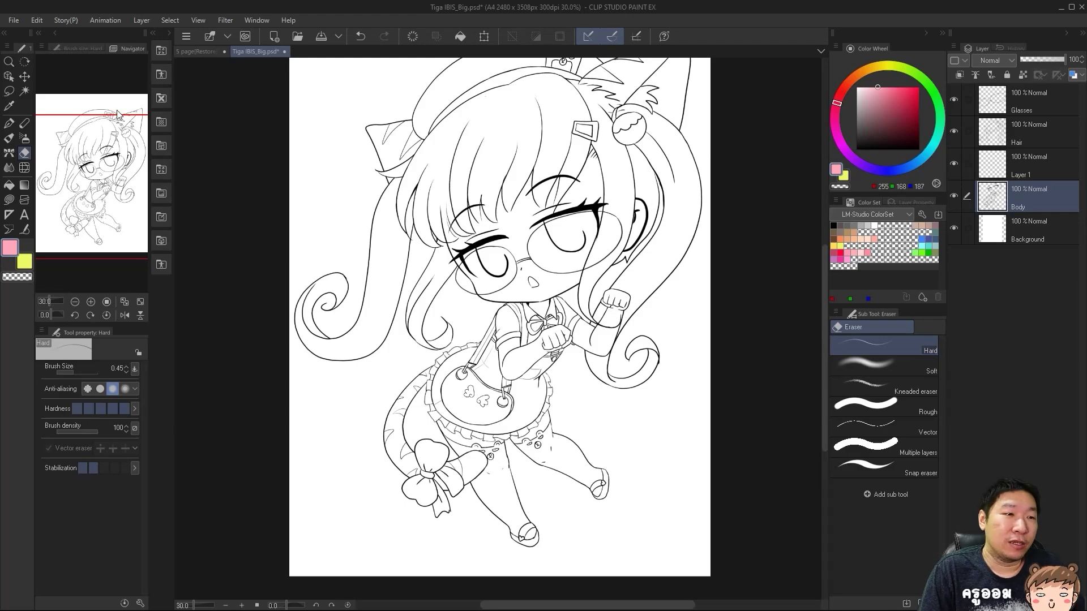
- Change the image resolution to 600 dpi, scaling the canvas to 4960 by 7016 px at scale 2.00
click(40, 21)
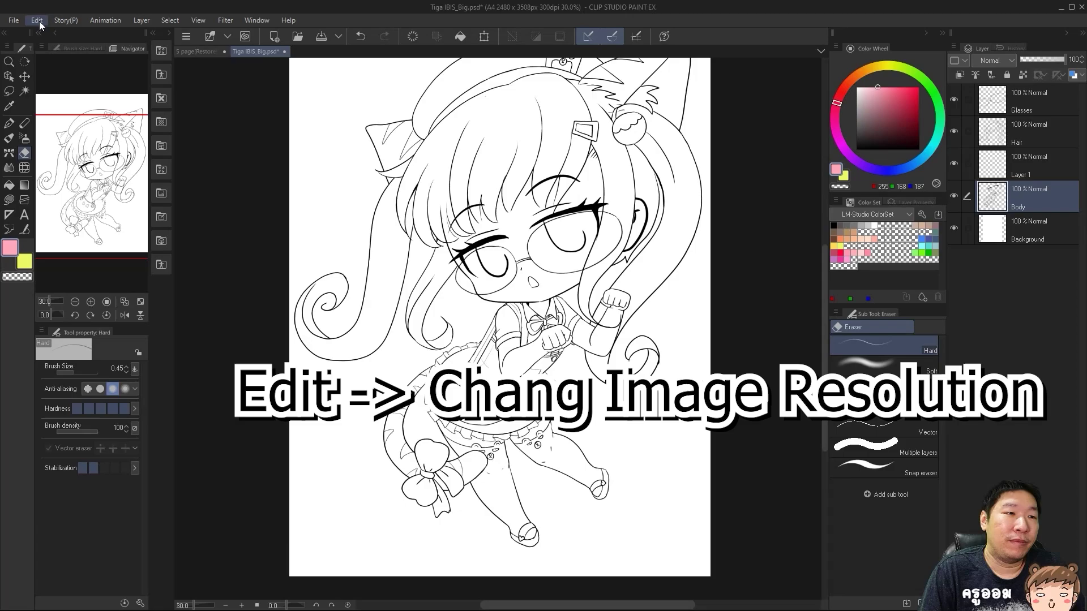
click(39, 22)
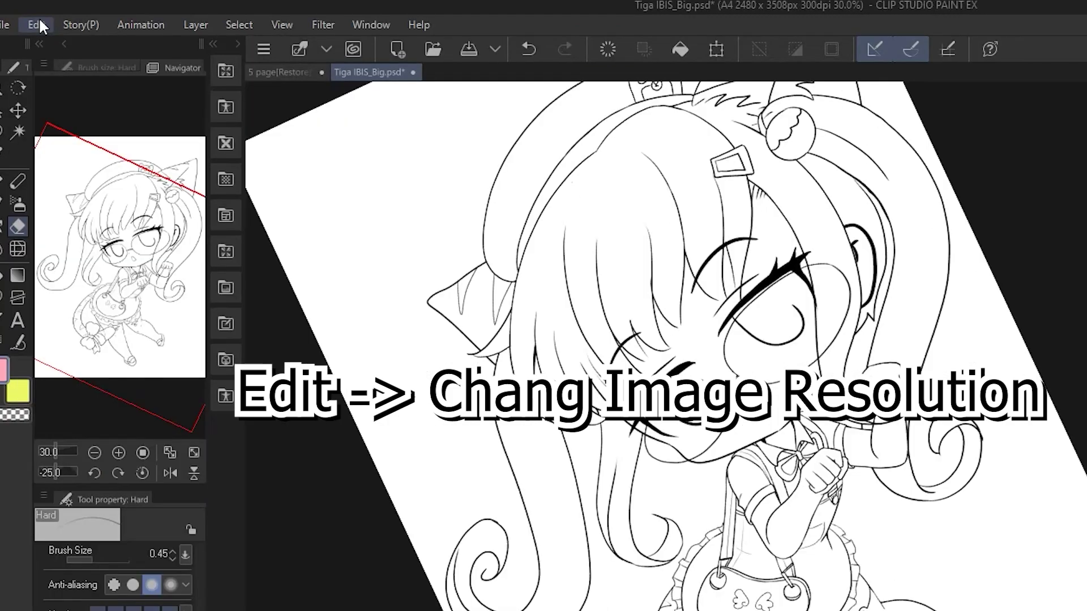
click(37, 22)
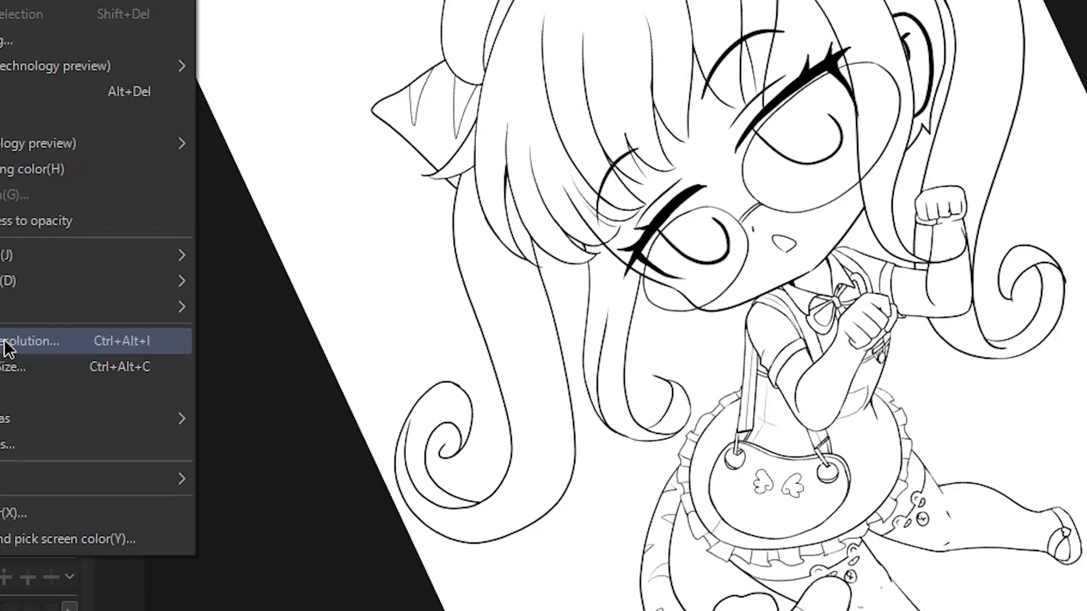
click(5, 343)
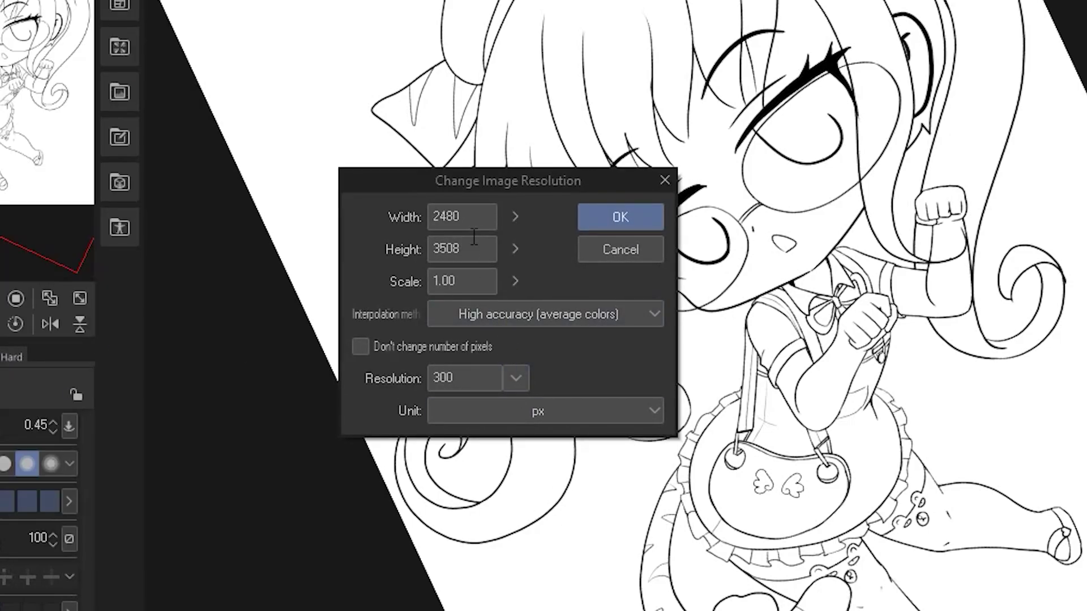
click(517, 379)
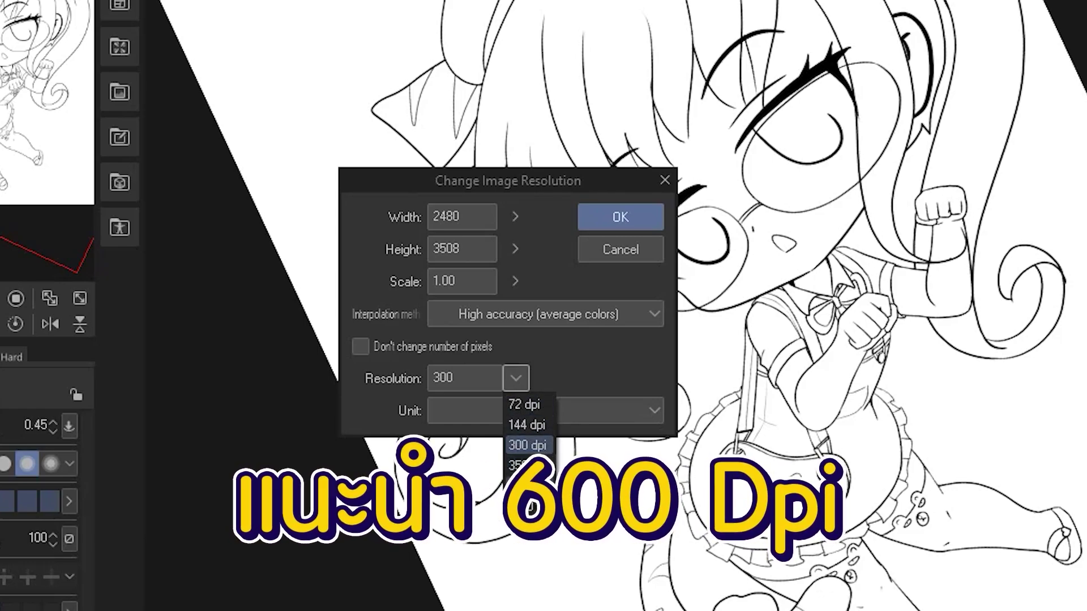
click(527, 486)
click(473, 249)
click(469, 215)
click(475, 250)
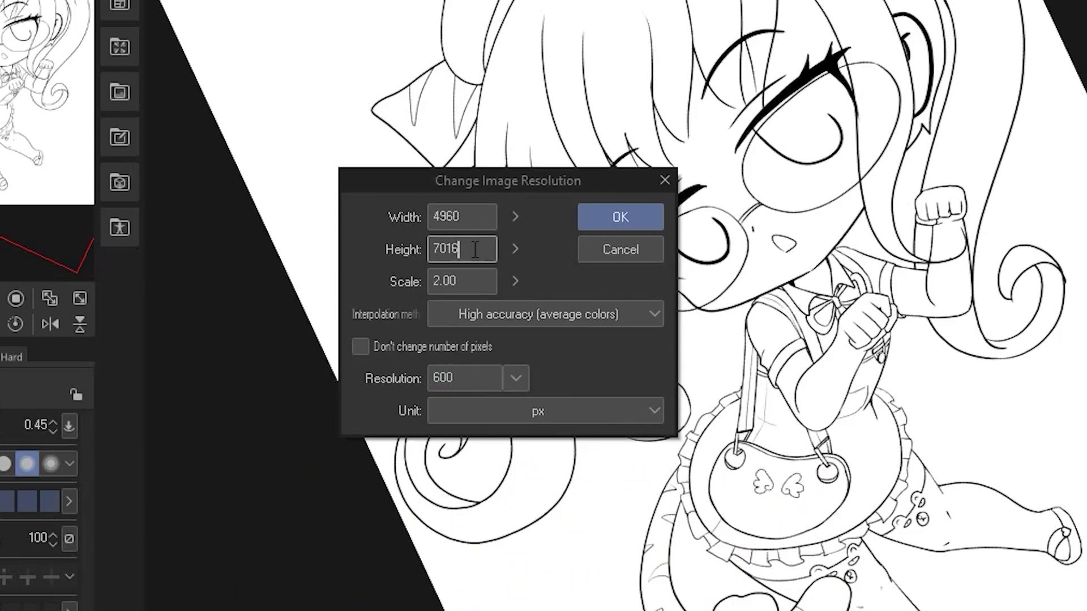
click(477, 220)
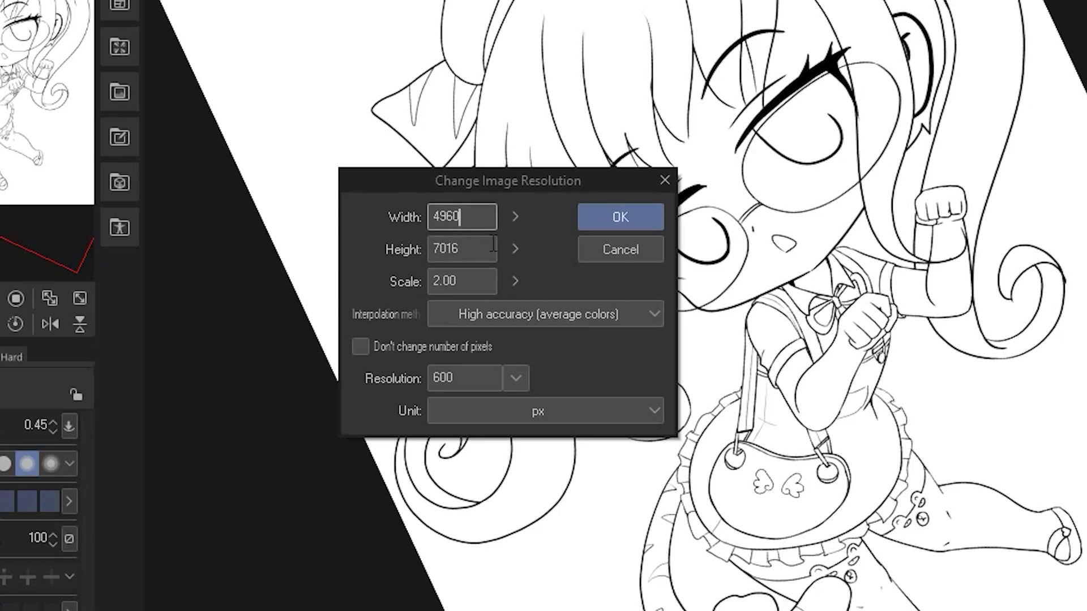
click(492, 244)
click(626, 217)
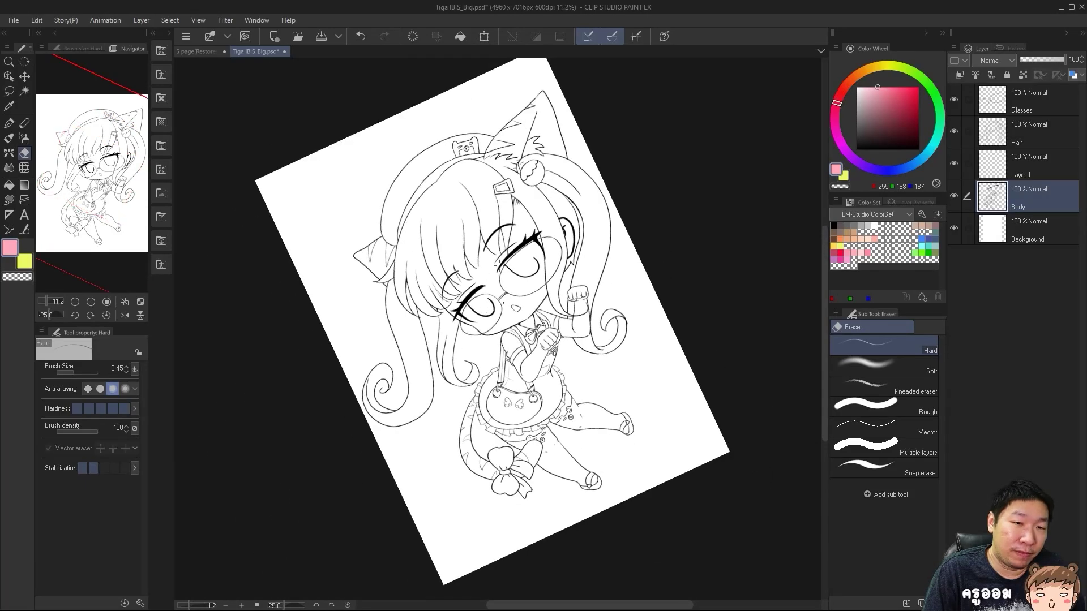
- Hide the Glasses and Hair layers above the Body line art and delete the empty Layer 1
drag(499, 265, 470, 311)
key(Tab)
scroll(537, 277, down, 5)
key(Tab)
scroll(394, 385, up, 5)
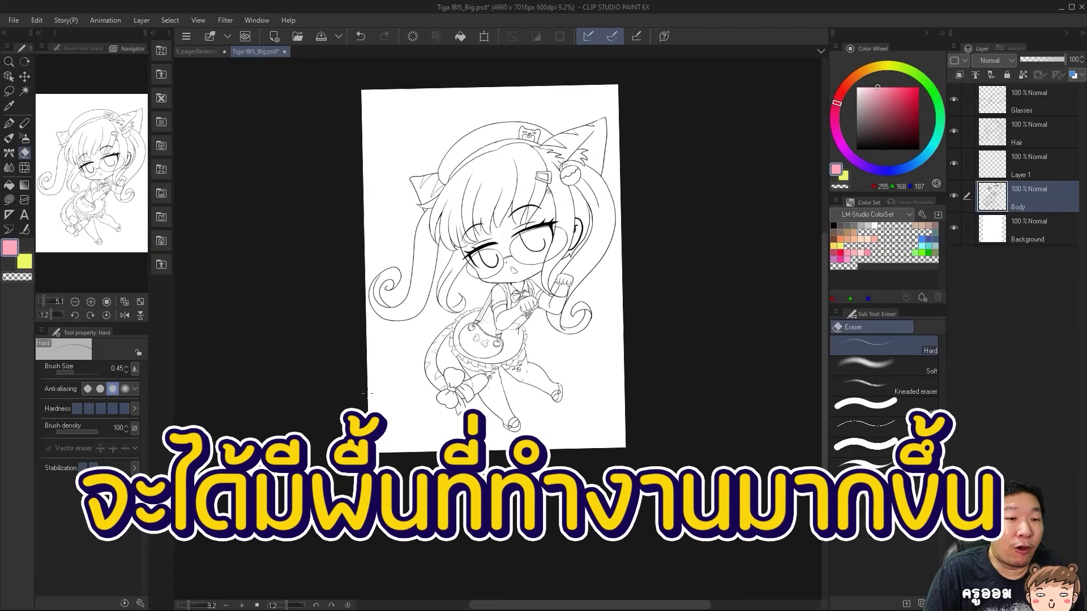
drag(473, 228, 471, 305)
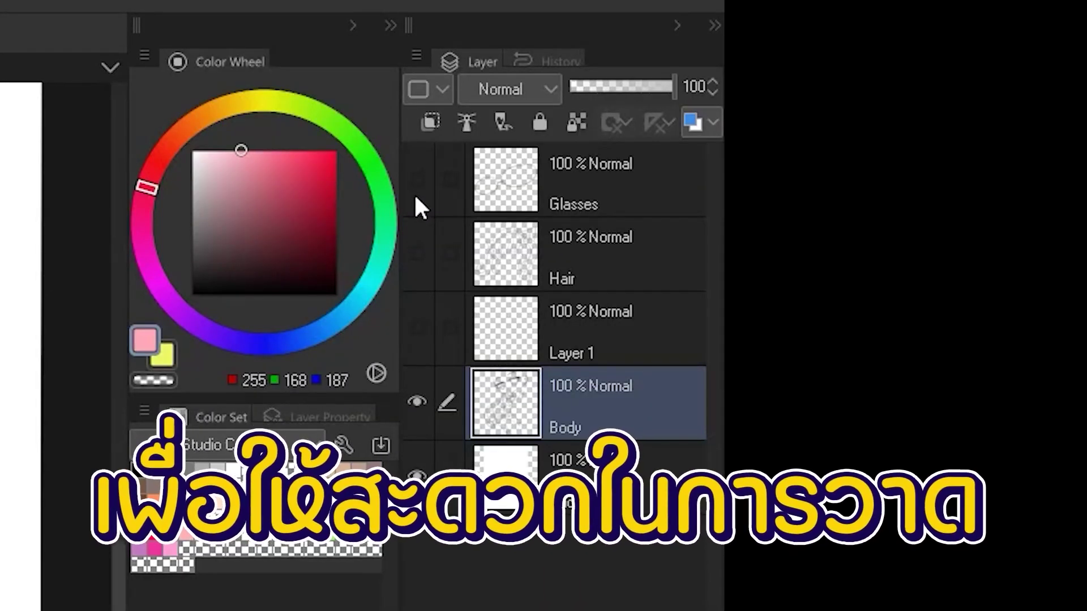
click(955, 133)
click(416, 252)
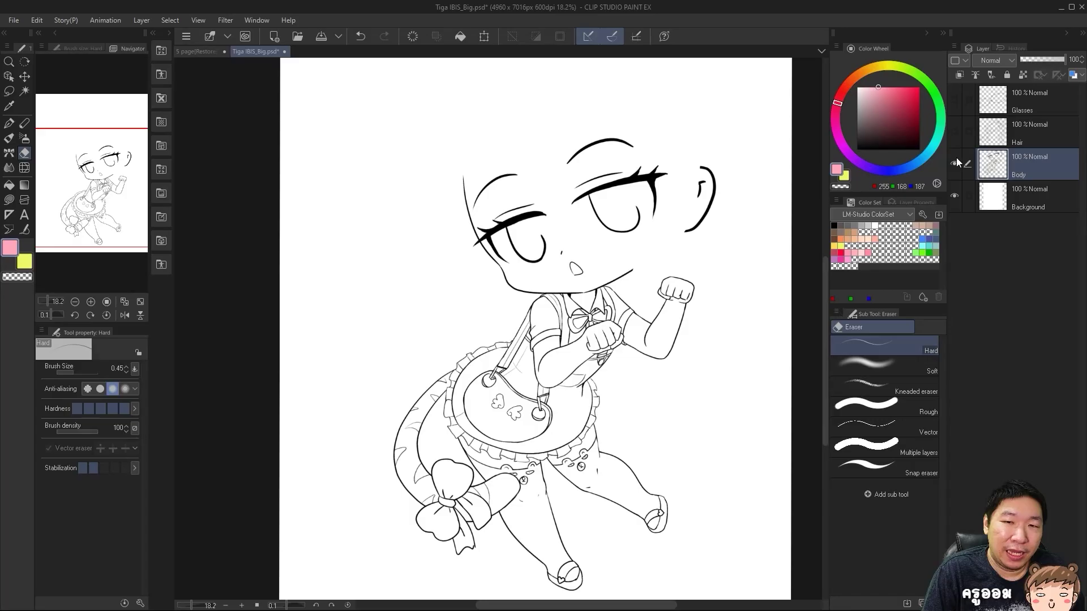
- Start converting the Body line layer under the name Body 2, setting the type to Vector layer and keeping the original layer
scroll(555, 283, up, 8)
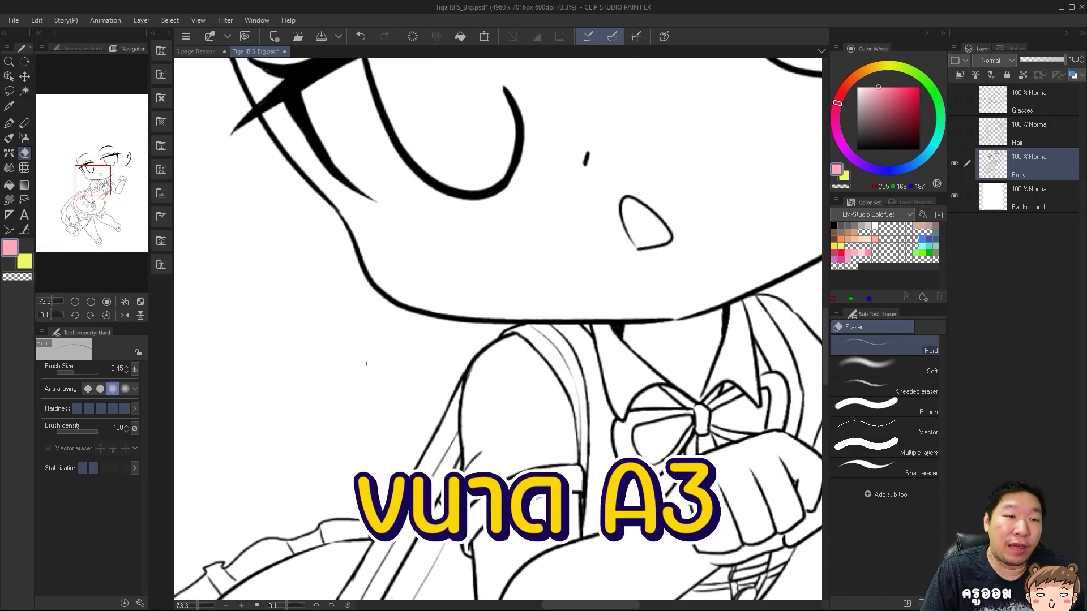
scroll(453, 340, up, 6)
scroll(468, 316, down, 8)
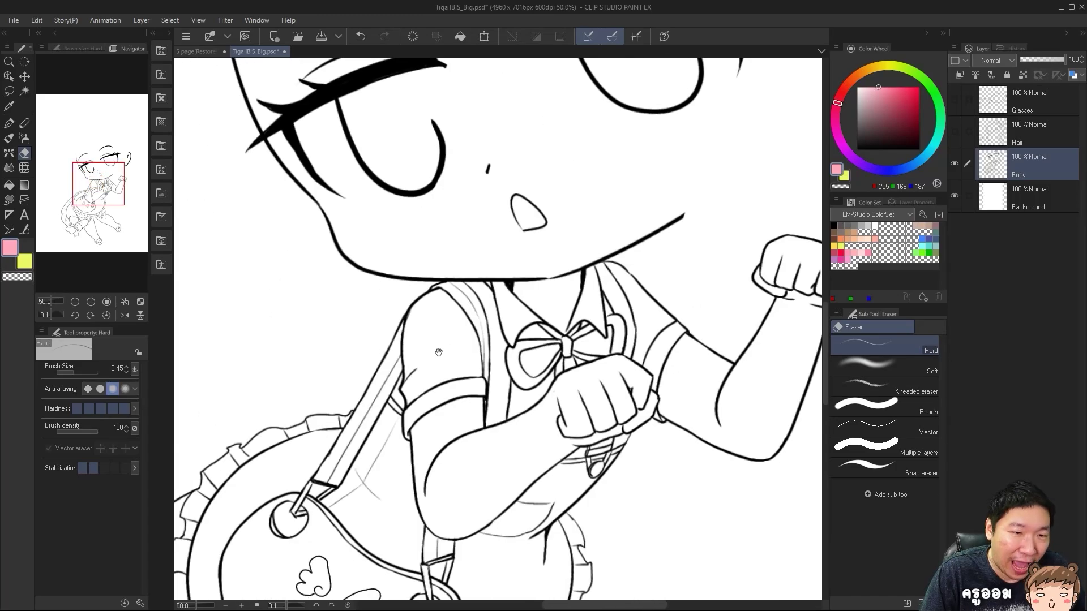
scroll(438, 352, up, 3)
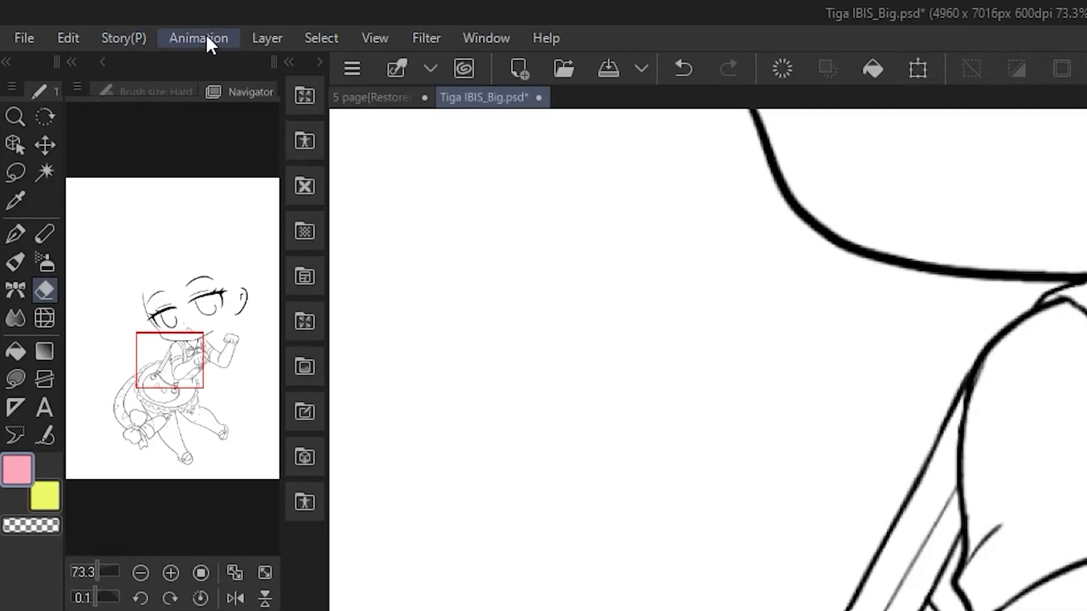
click(243, 39)
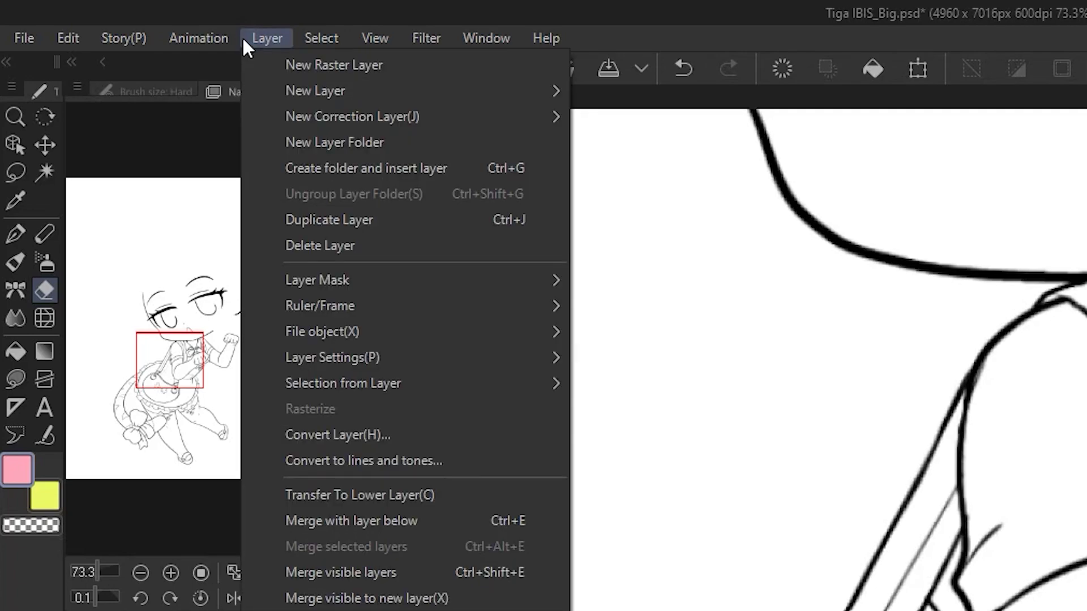
click(457, 439)
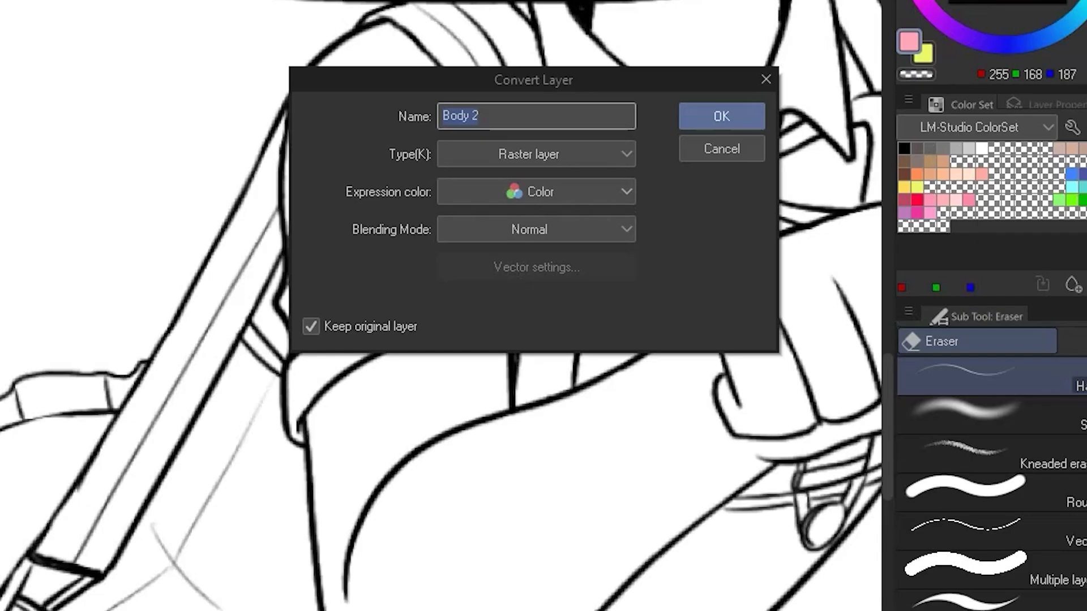
drag(438, 81, 447, 218)
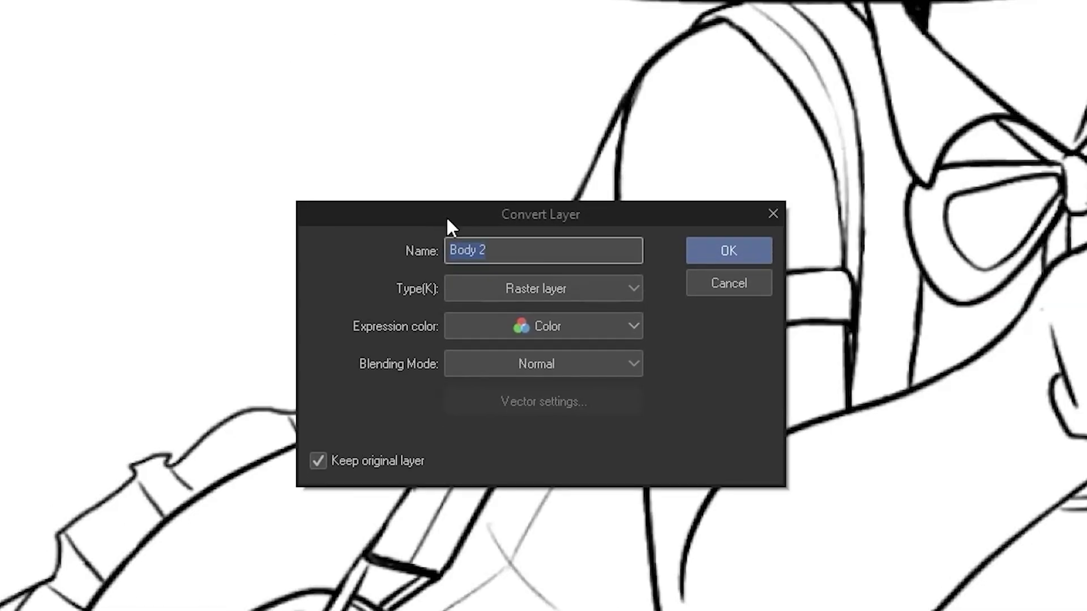
click(501, 250)
drag(558, 219, 497, 72)
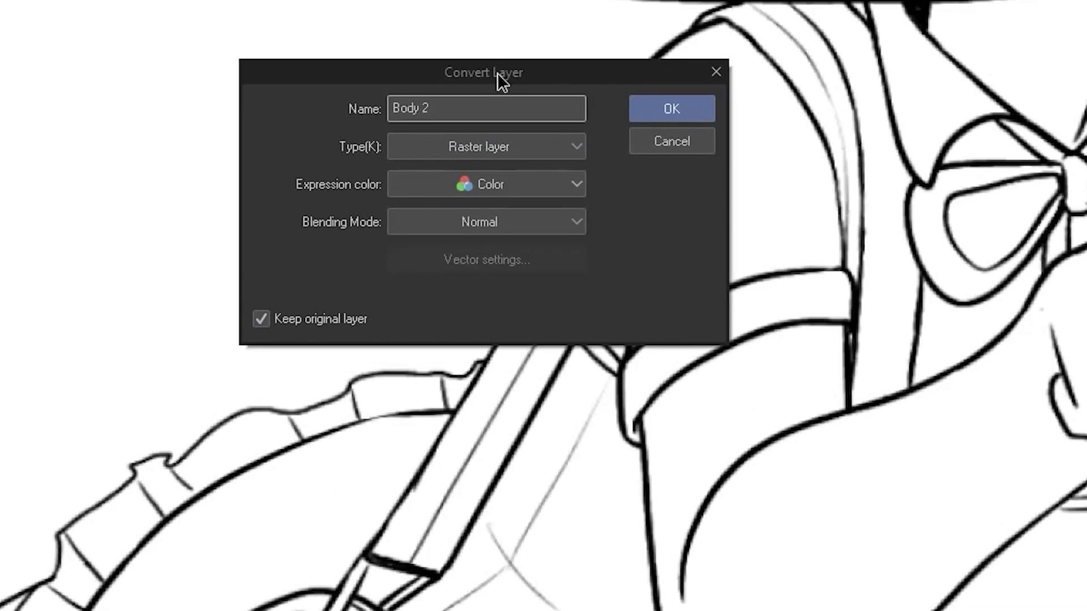
click(491, 146)
click(451, 192)
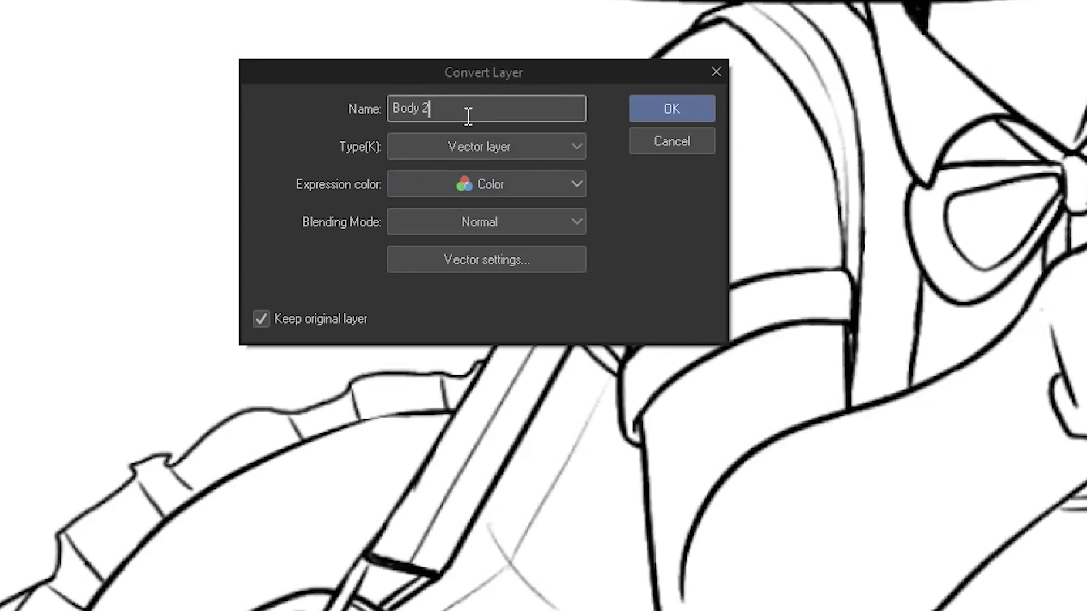
- Check the expression color and blending mode options for the converted layer, keeping Color and Normal
click(538, 182)
click(386, 196)
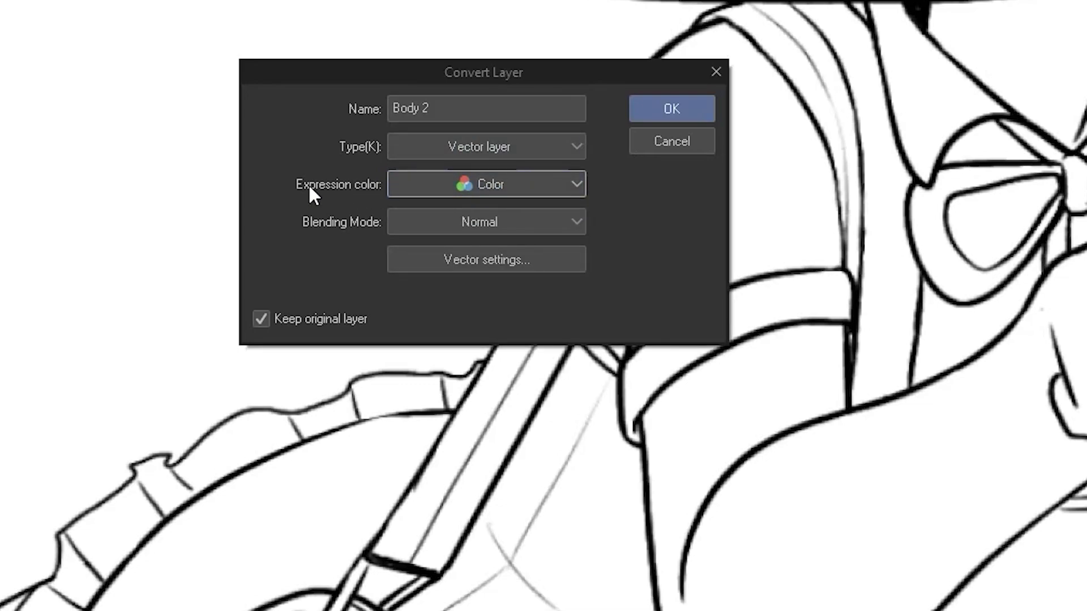
click(485, 187)
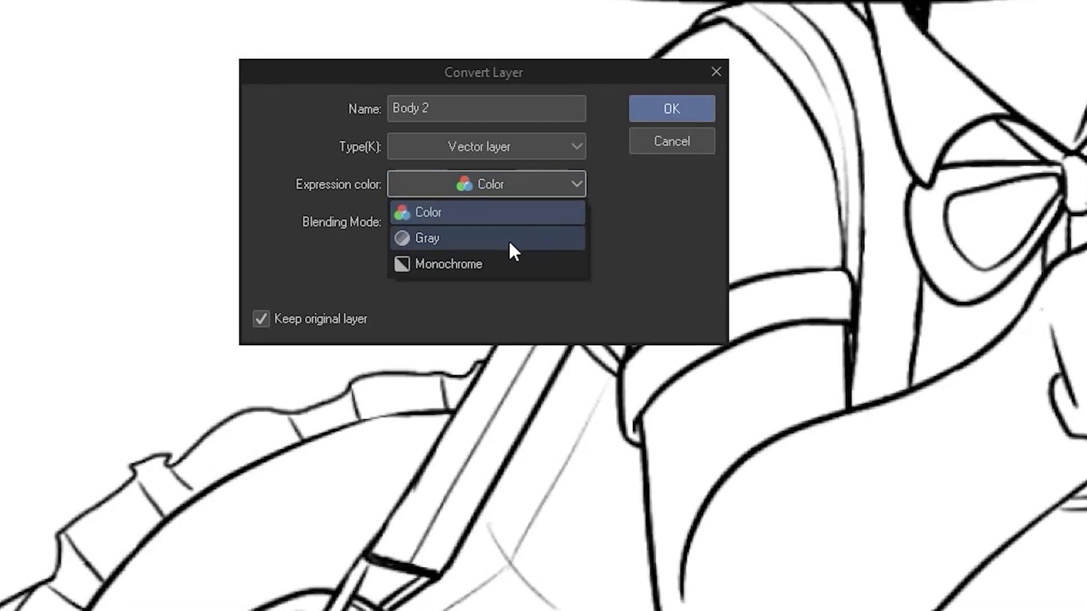
click(595, 227)
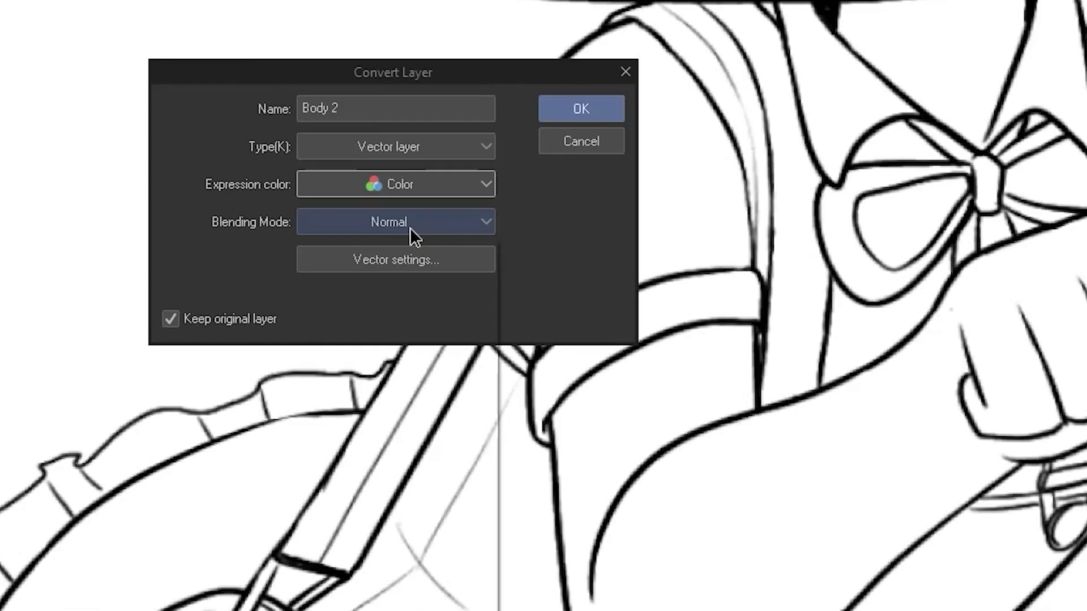
click(501, 226)
click(358, 225)
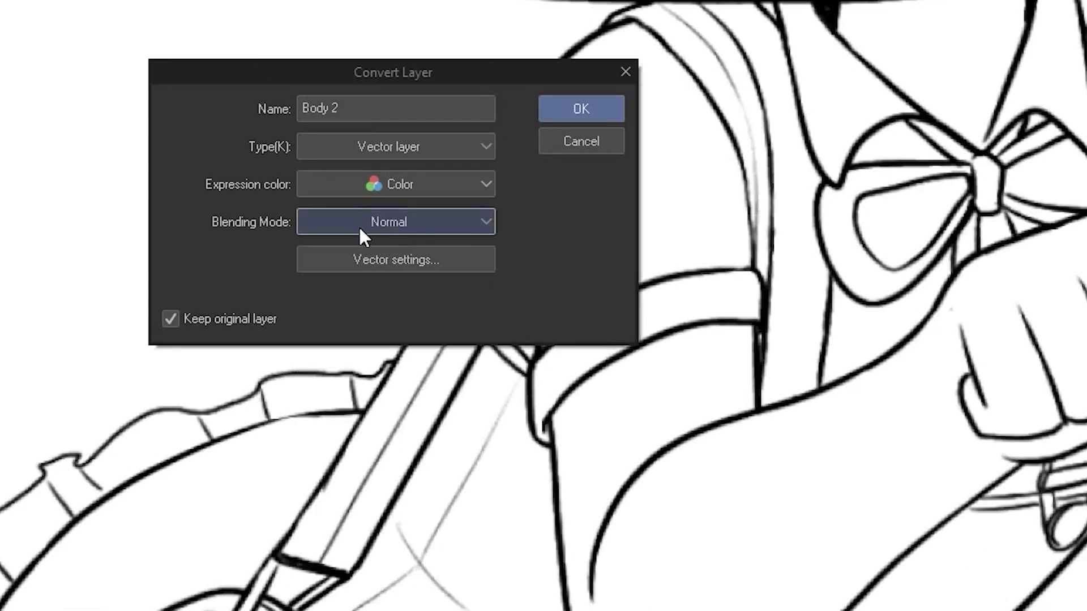
- In the vector settings, set the correction to 3 and the maximum line width to 3 mm
click(430, 258)
drag(774, 168, 386, 183)
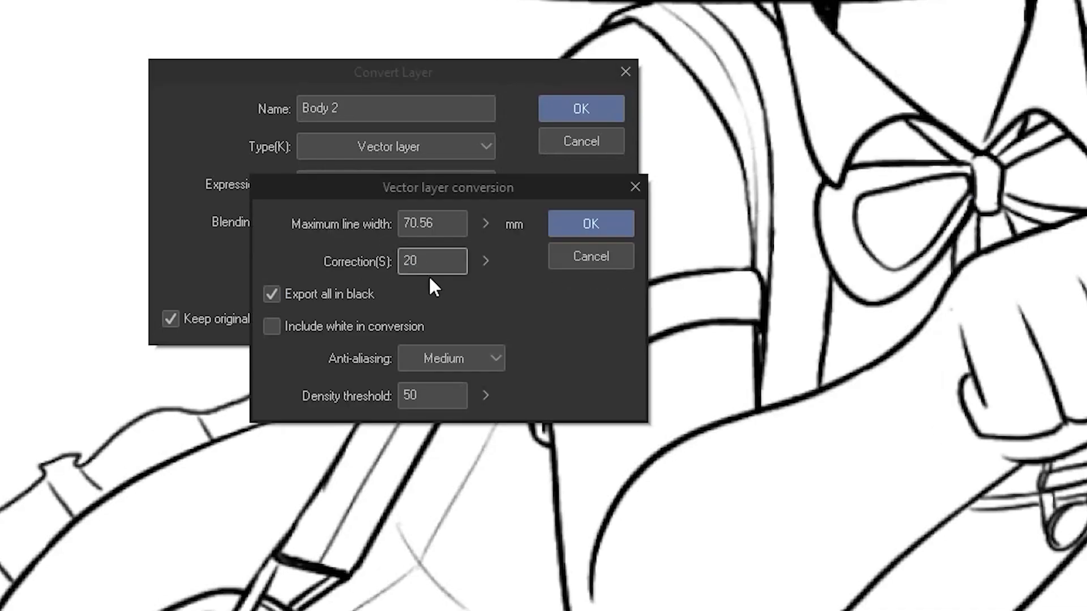
drag(485, 261, 485, 335)
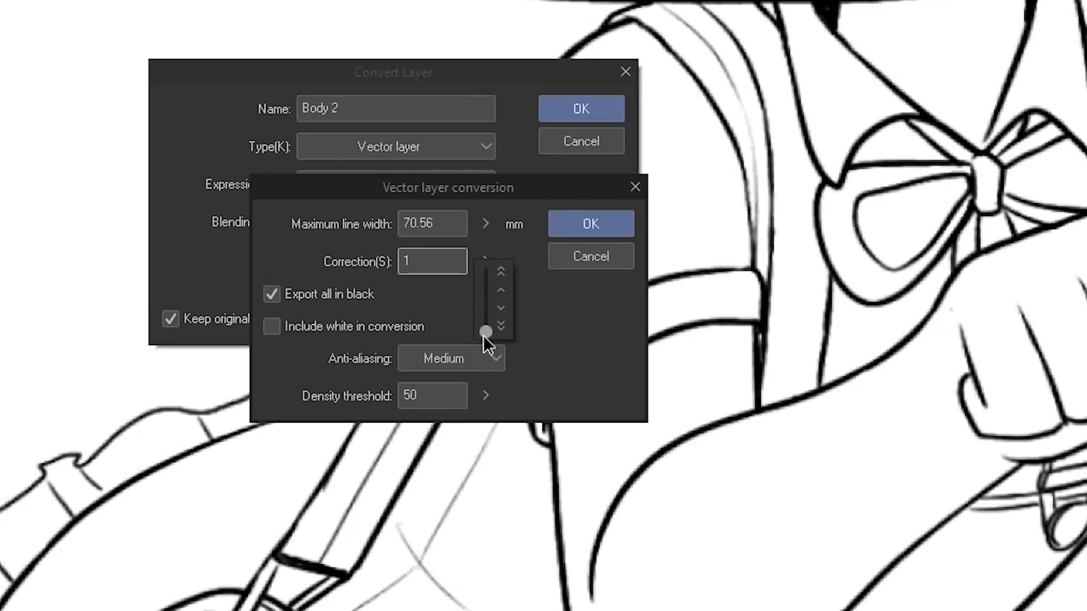
click(622, 341)
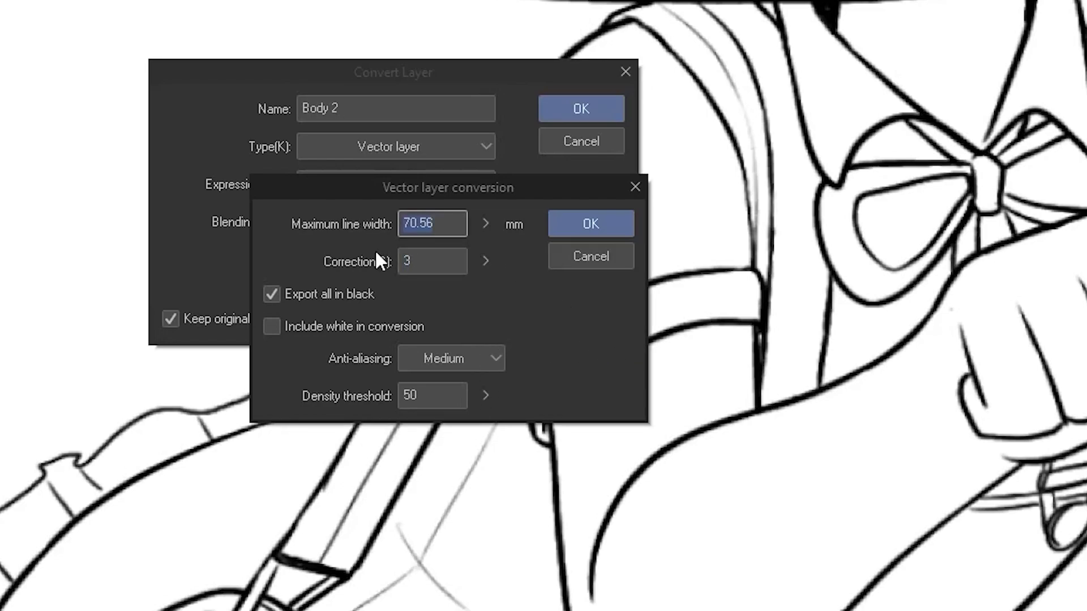
text(3)
click(435, 395)
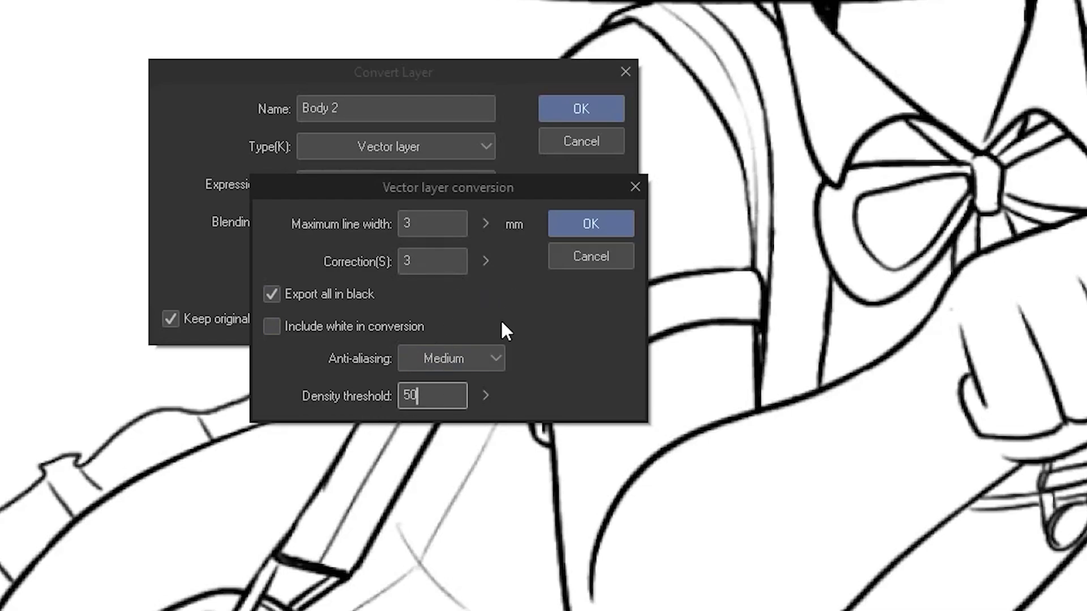
click(438, 261)
click(429, 223)
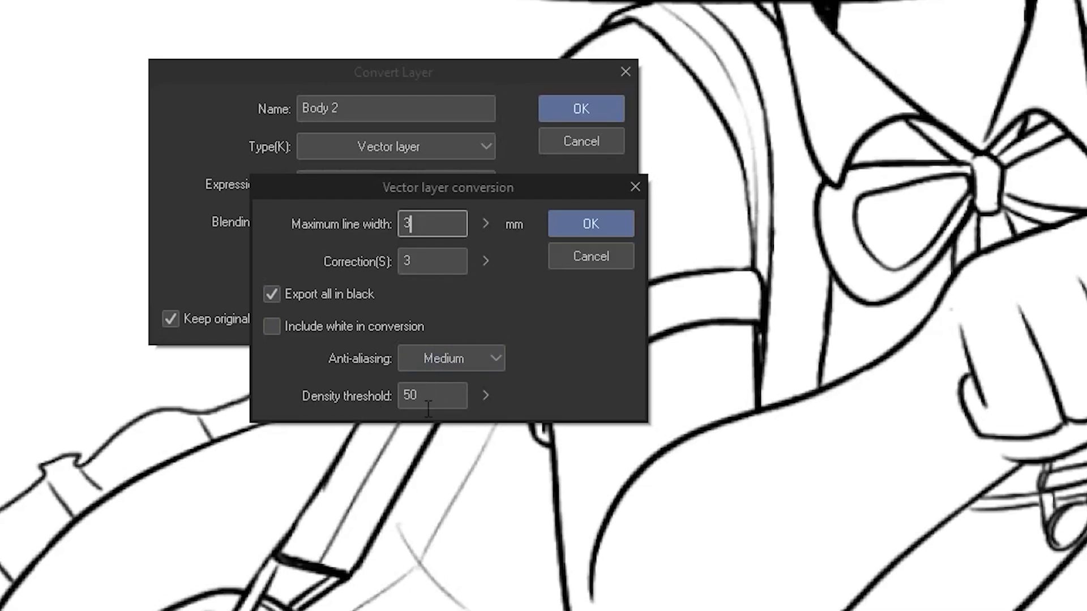
click(448, 399)
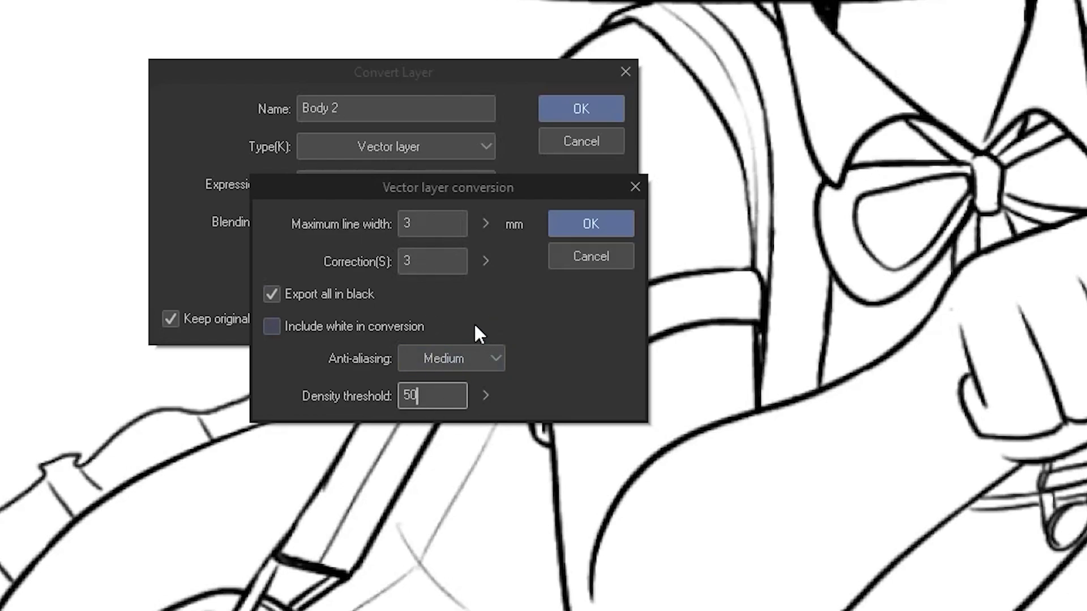
- Set the vector conversion's anti-aliasing to Weak, keep the density threshold at 50, and convert the layer
click(456, 359)
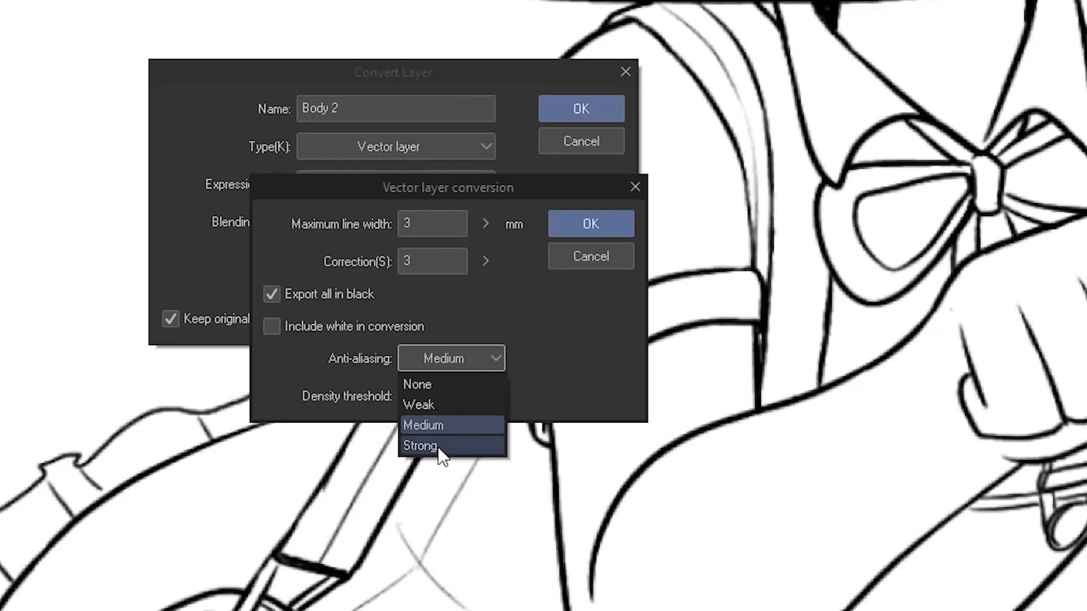
click(456, 404)
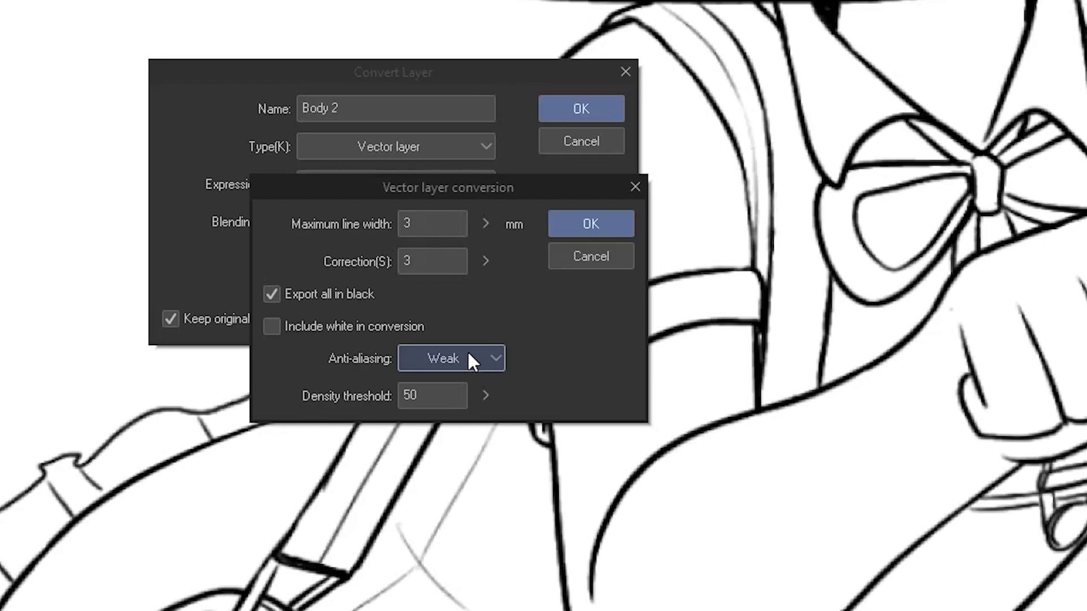
click(468, 353)
click(464, 360)
click(459, 395)
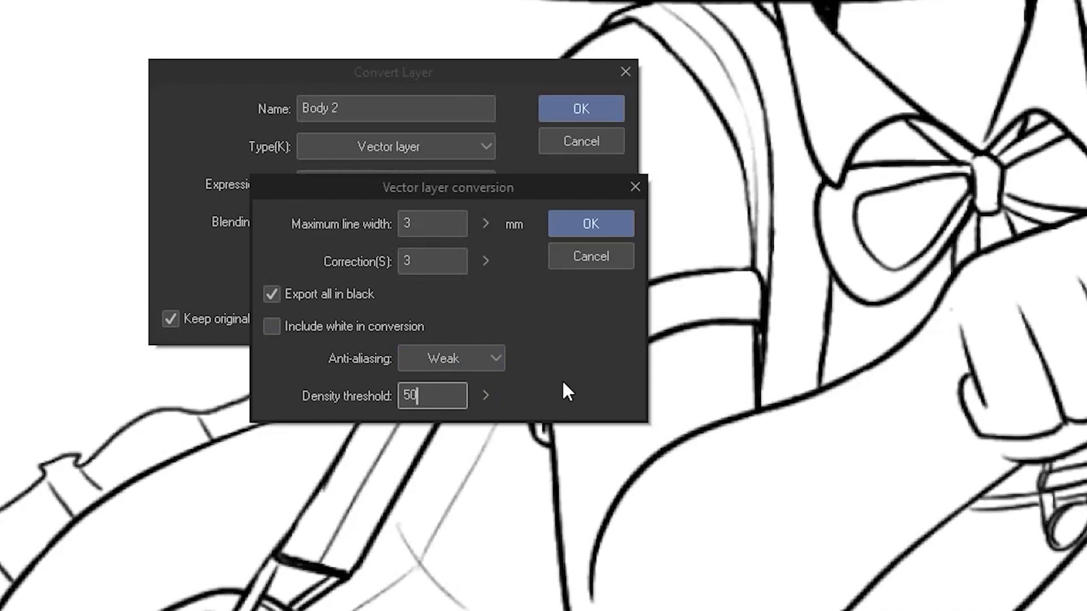
click(447, 233)
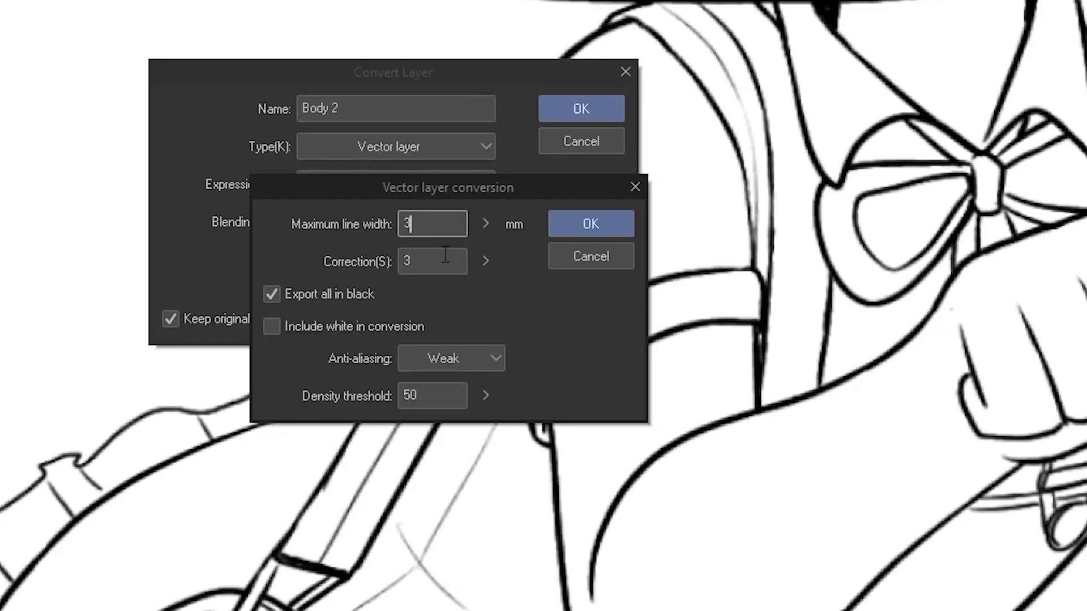
click(446, 254)
click(457, 266)
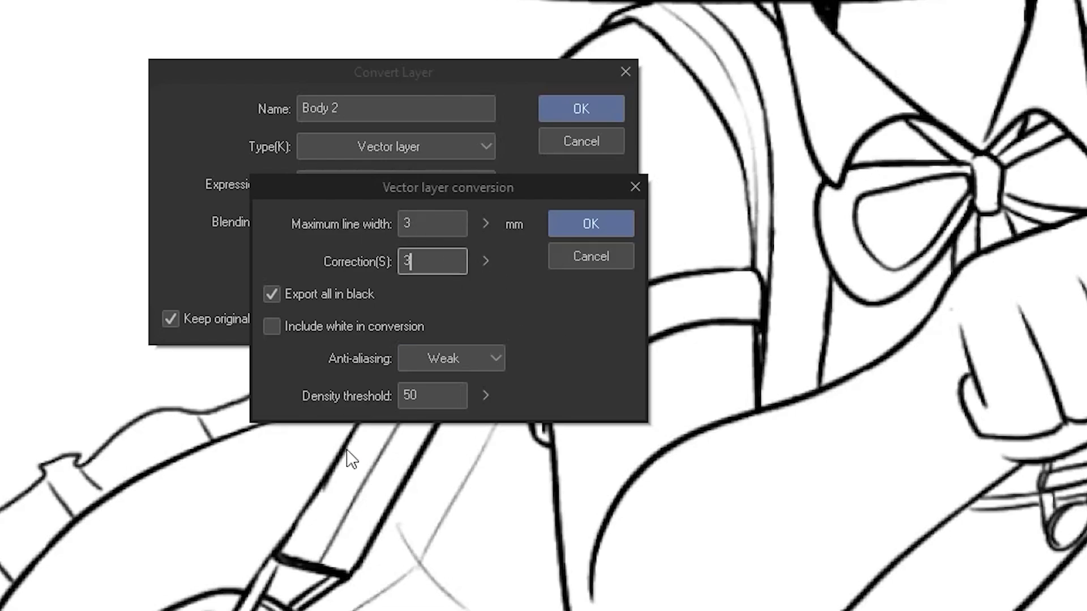
key(Return)
click(583, 111)
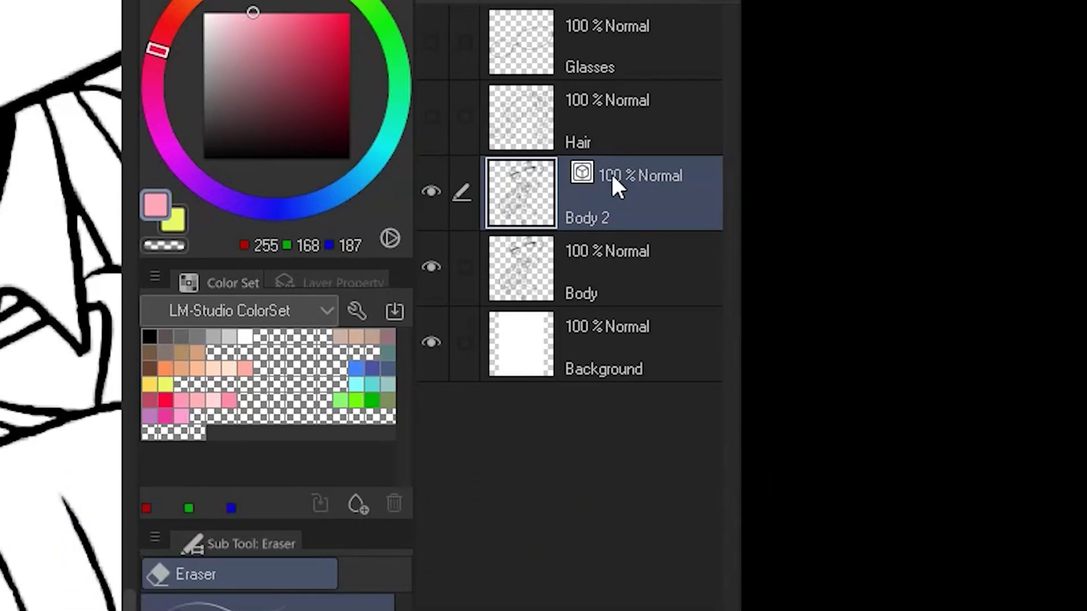
- Try the Simplify vector line tool at brush size 4.00 on the strap lines of Body 2, and undo it
scroll(478, 305, up, 5)
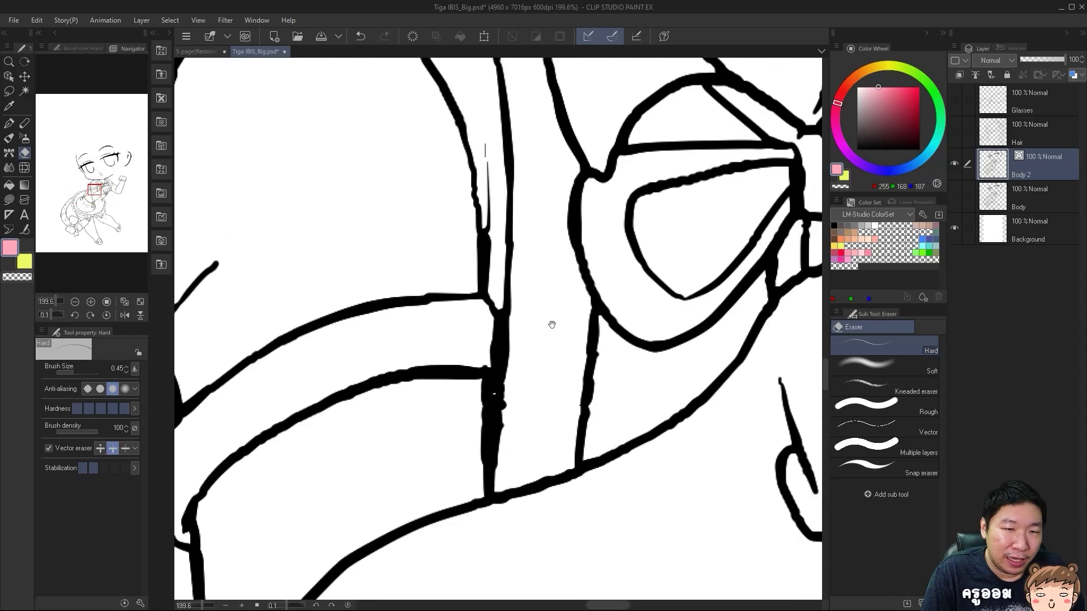
scroll(552, 325, down, 5)
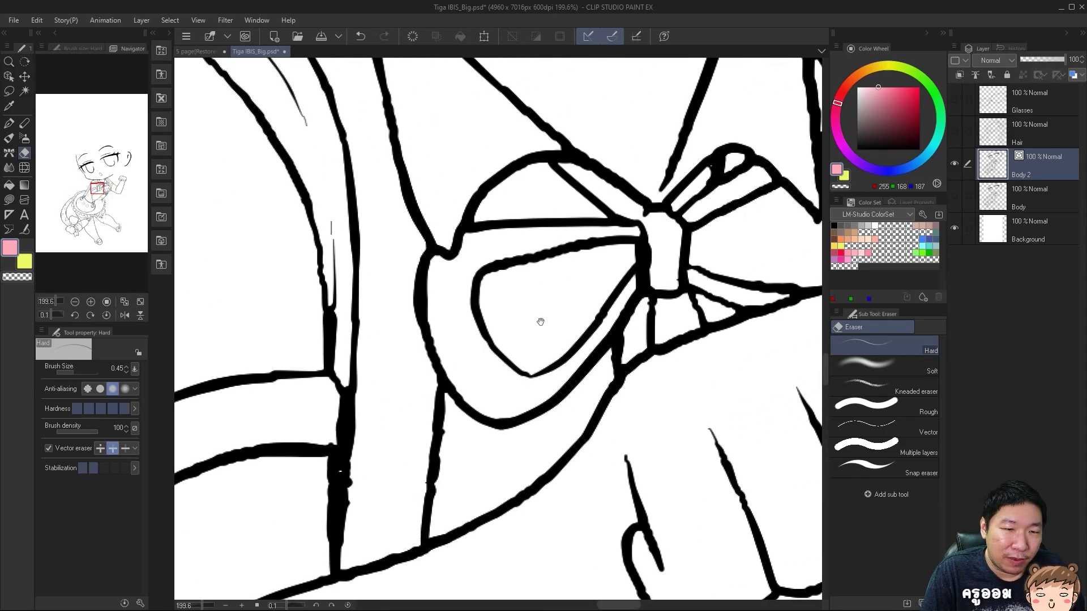
scroll(503, 243, up, 6)
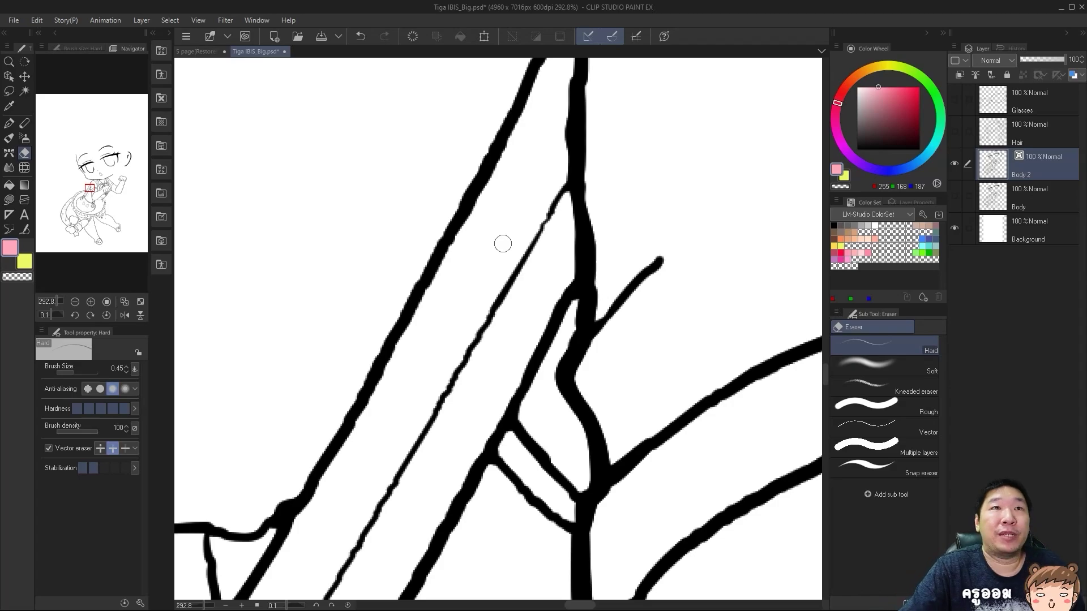
key(y)
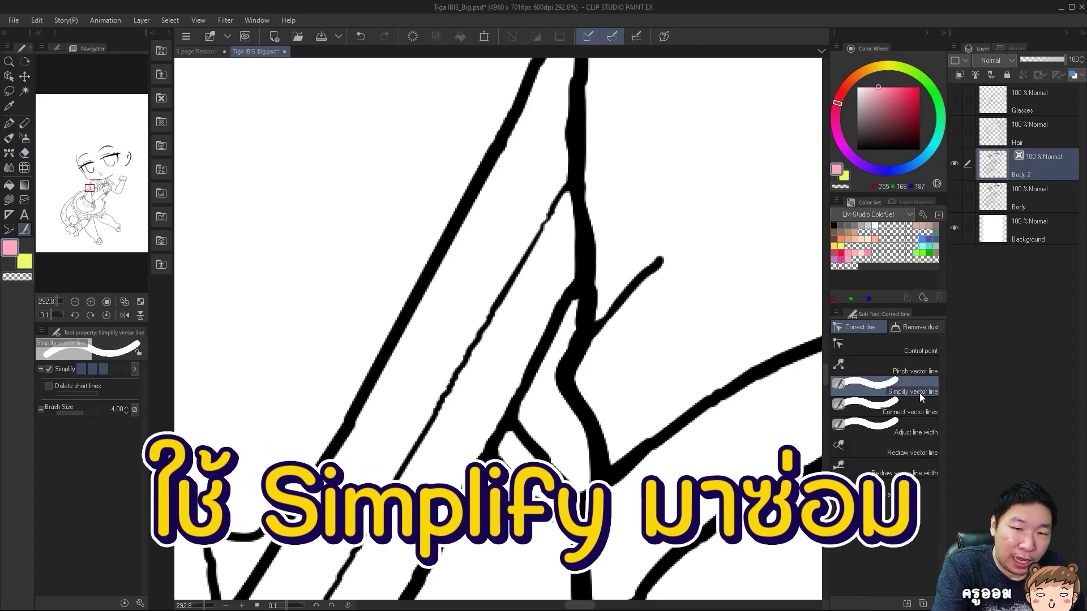
drag(592, 226, 543, 418)
drag(542, 199, 539, 355)
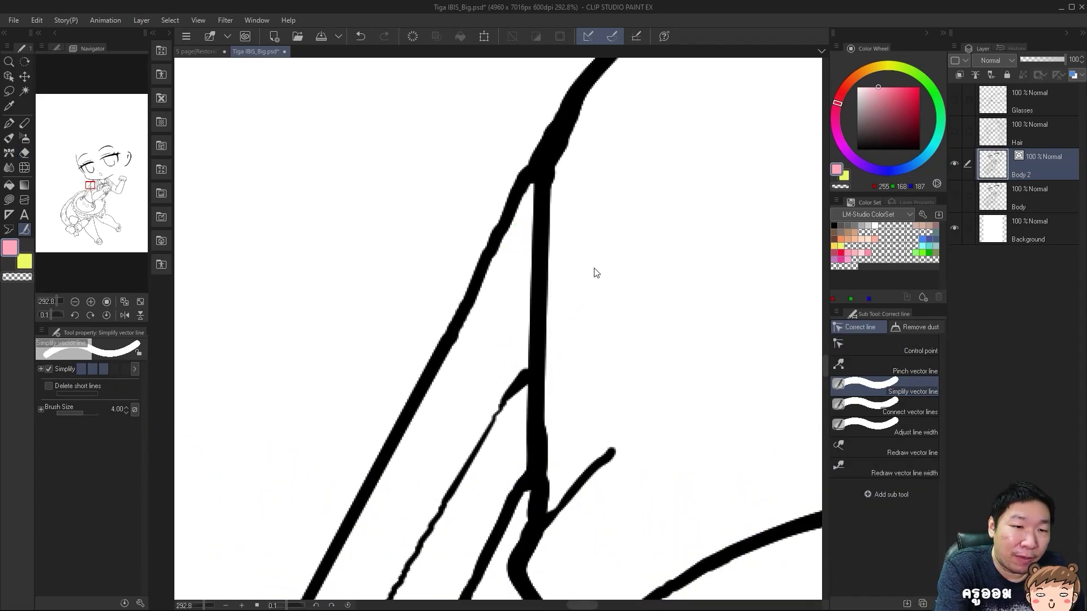
key(ctrl+z)
scroll(682, 274, down, 7)
drag(720, 284, 515, 340)
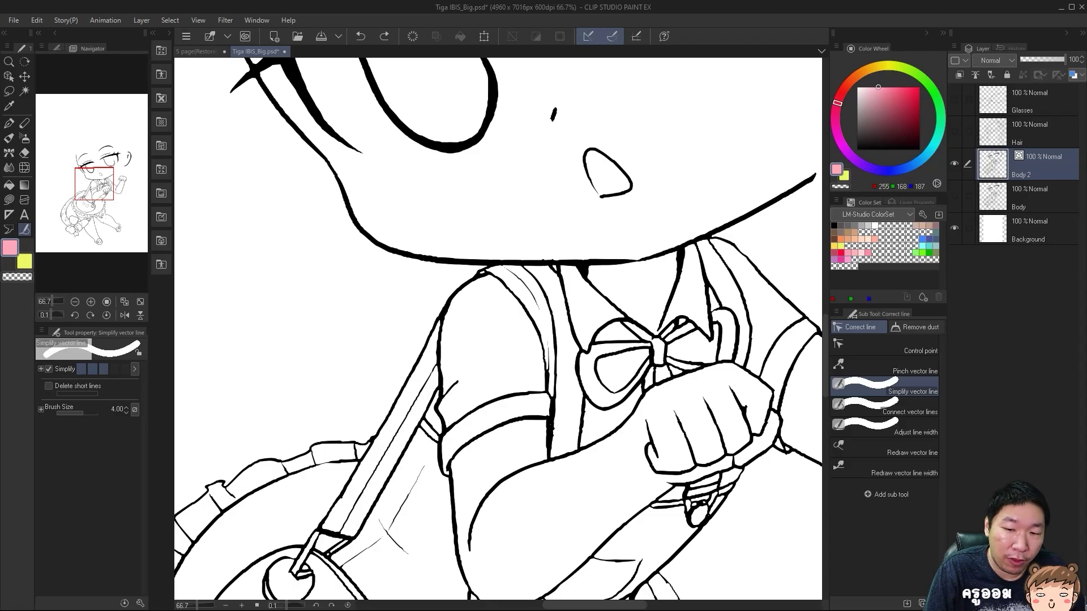
- Delete the converted Body 2 vector layer and show the original Body layer again
click(1076, 603)
click(955, 164)
key(ctrl+plus)
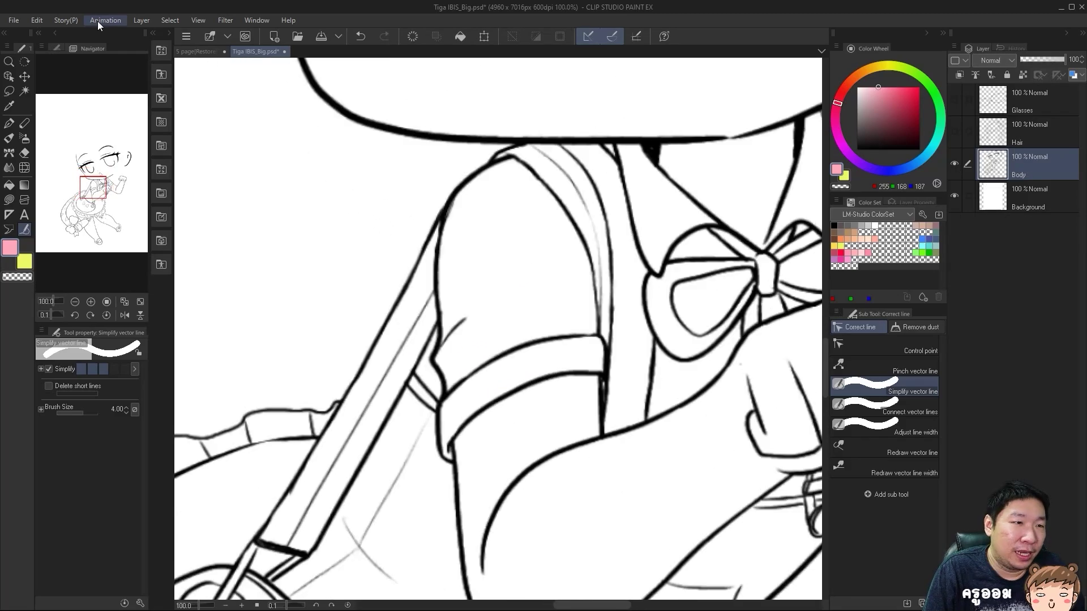
- Switch to the browser and read the support article's section on vector settings and maximum line width
click(170, 20)
key(Escape)
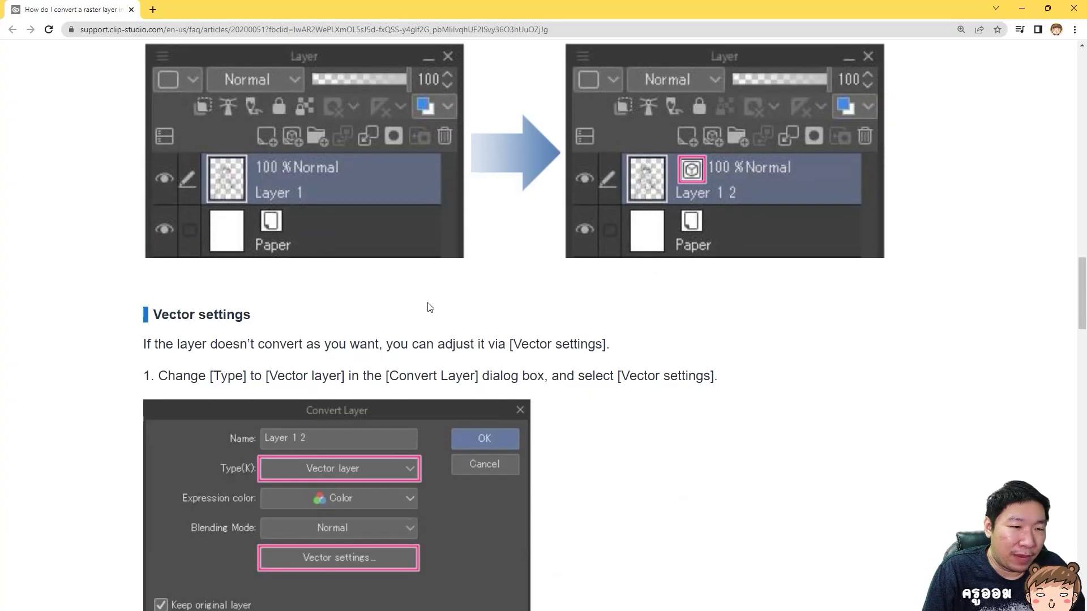
scroll(430, 299, down, 15)
scroll(434, 307, up, 7)
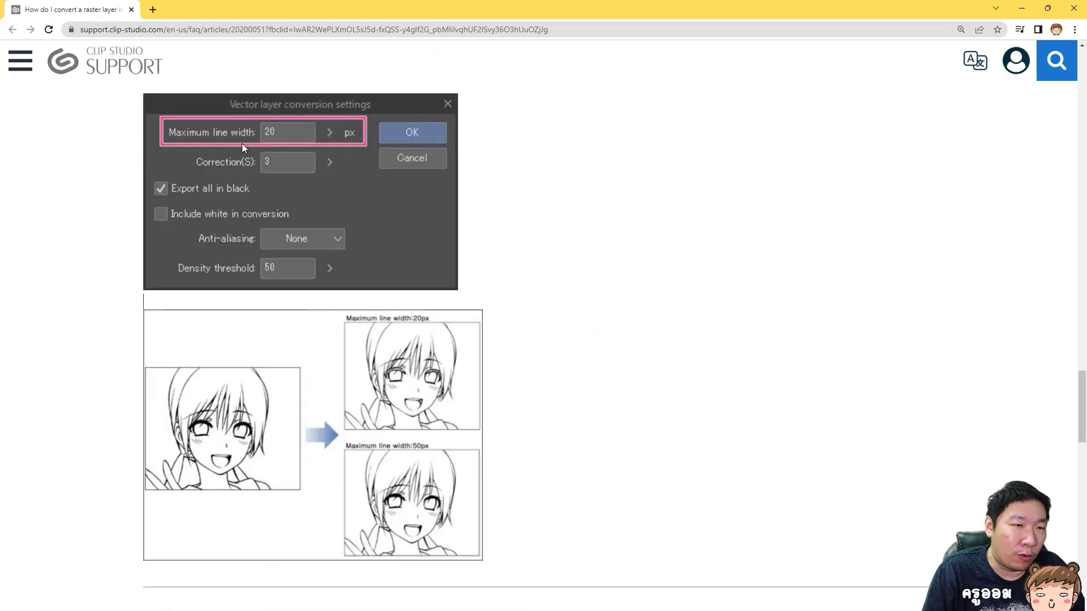
click(338, 389)
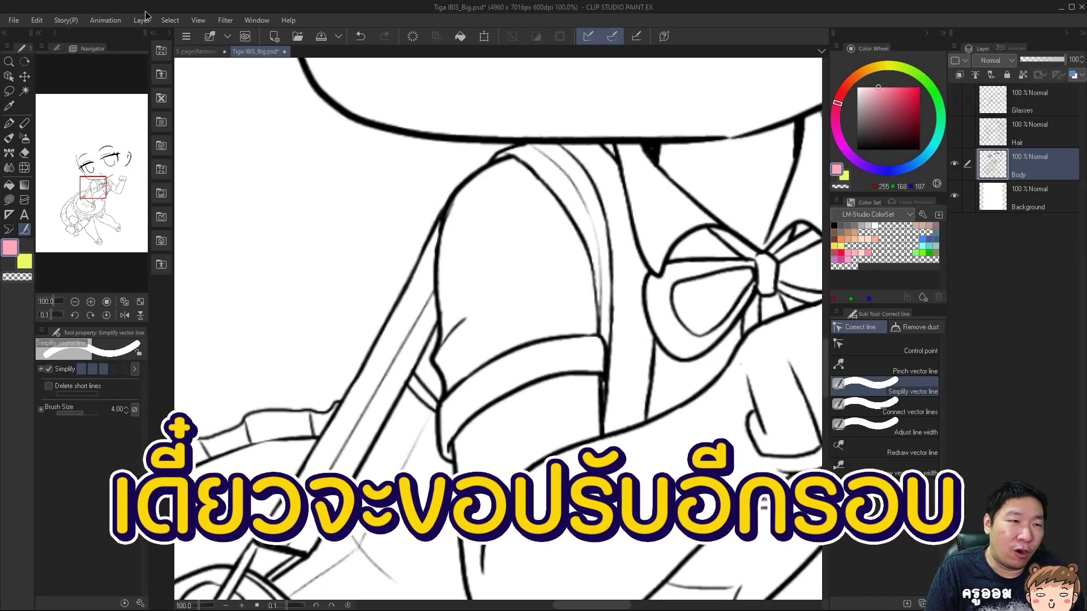
- Convert the original Body layer to a vector layer with a maximum line width of 0.71 mm
click(140, 21)
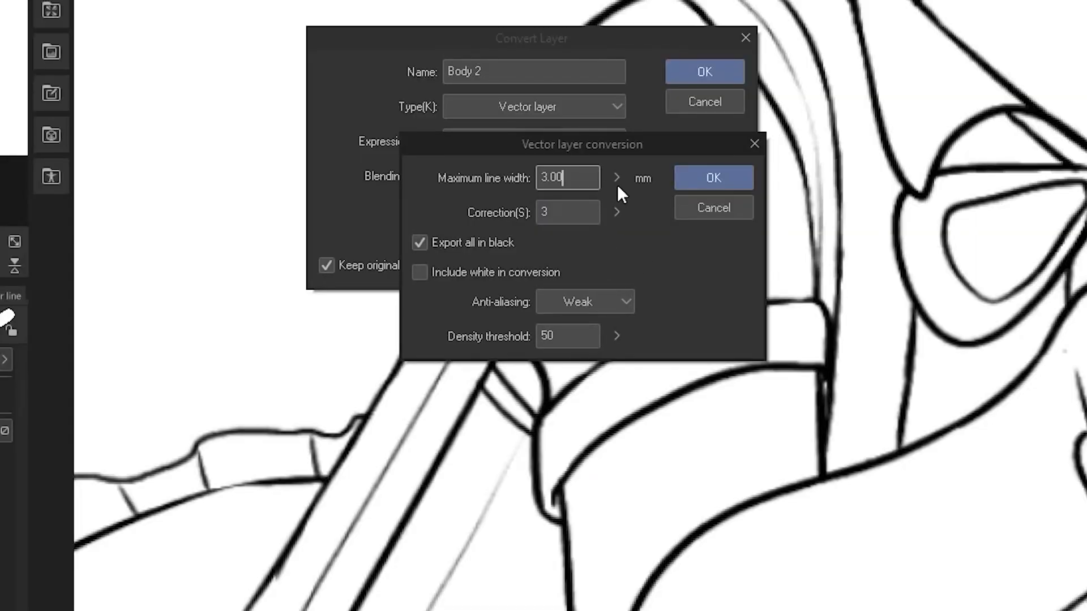
click(617, 181)
click(620, 179)
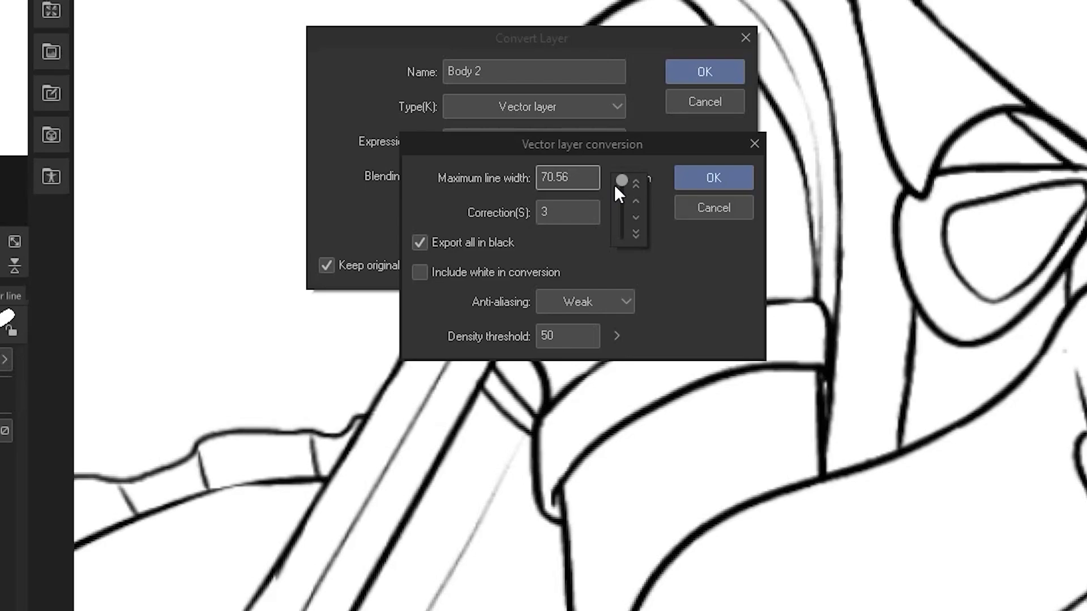
drag(621, 178, 664, 269)
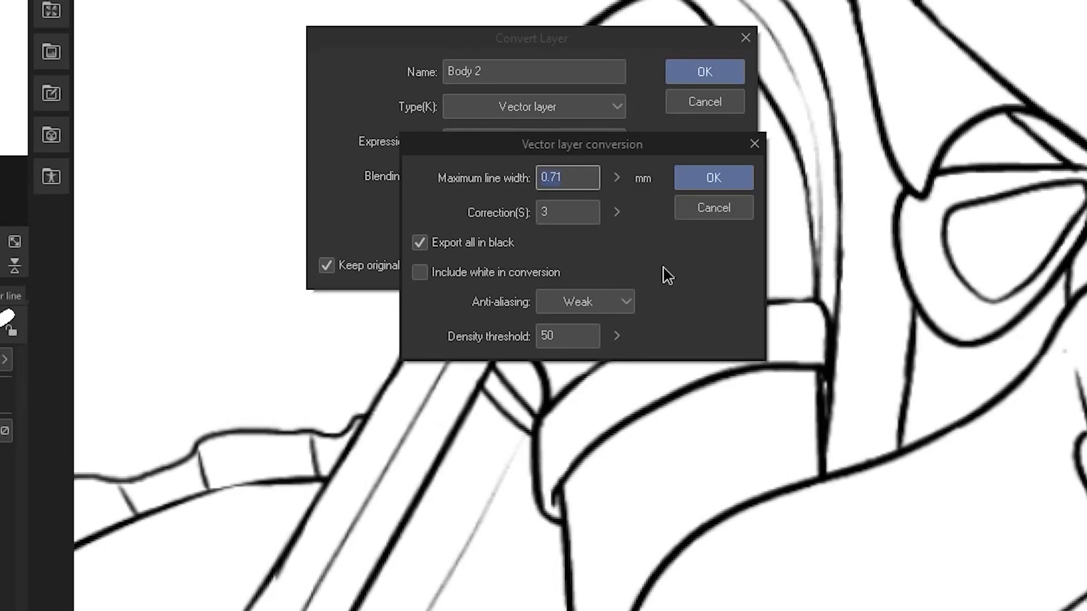
click(742, 177)
click(702, 72)
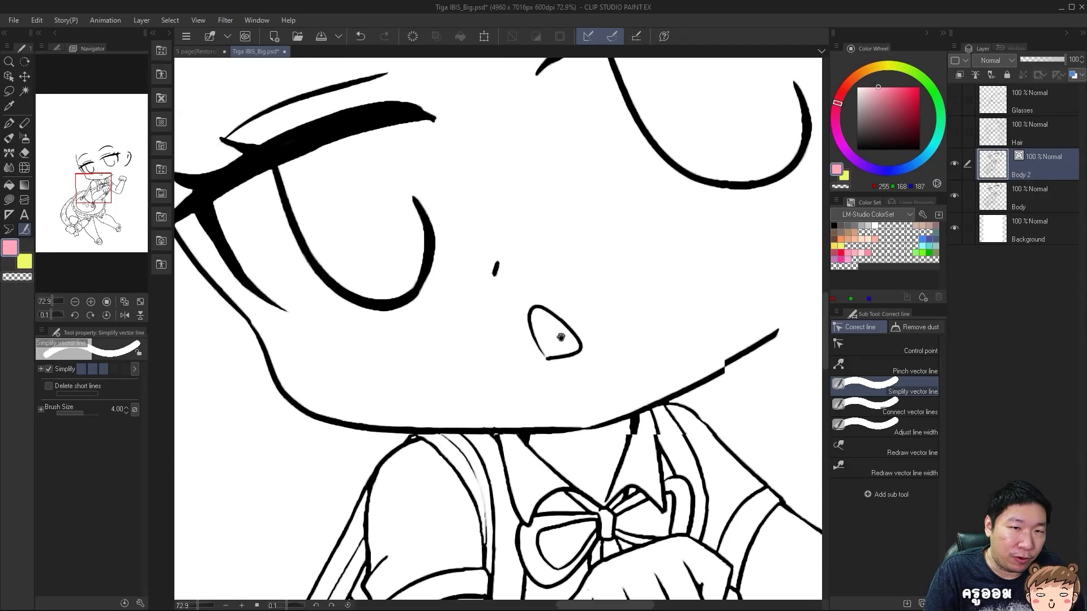
drag(560, 338, 484, 307)
scroll(484, 307, up, 2)
scroll(483, 307, down, 5)
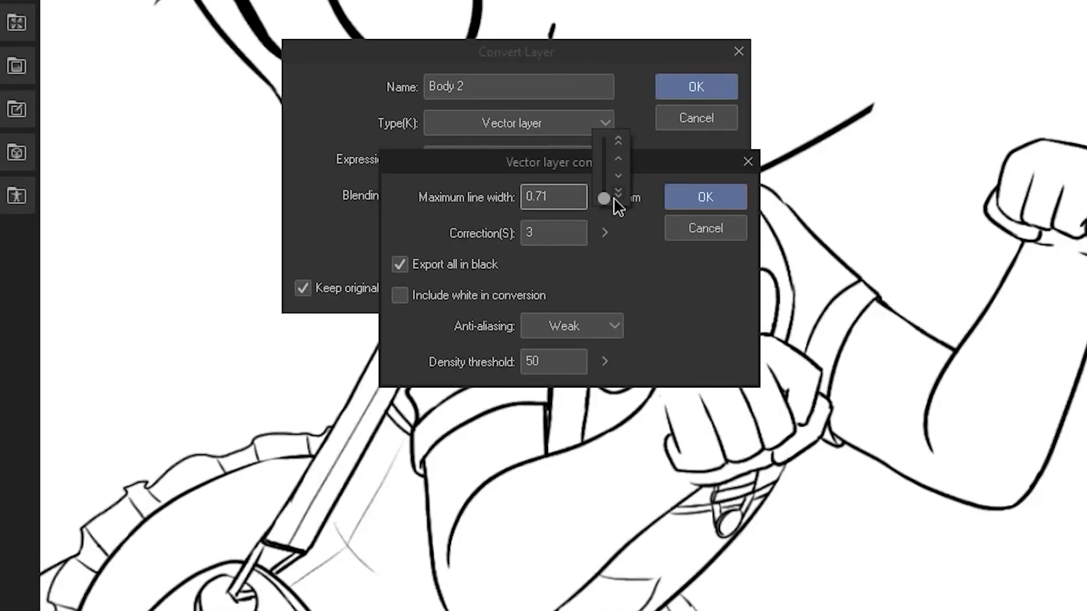
- Convert the Body layer again with a maximum line width of 70.56 mm, and move one converted version sideways for comparison
click(742, 199)
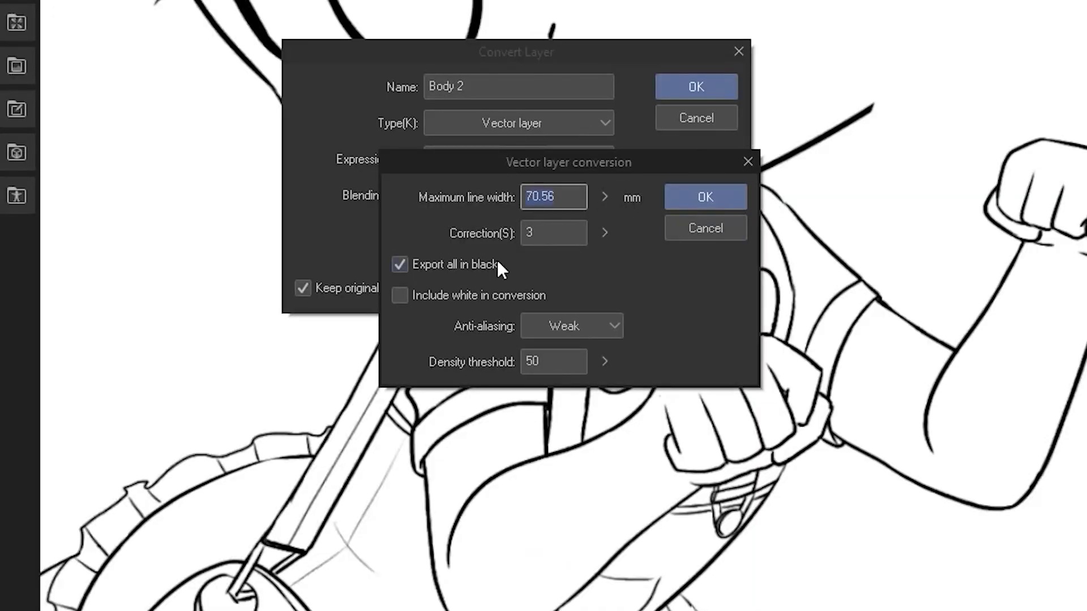
click(705, 199)
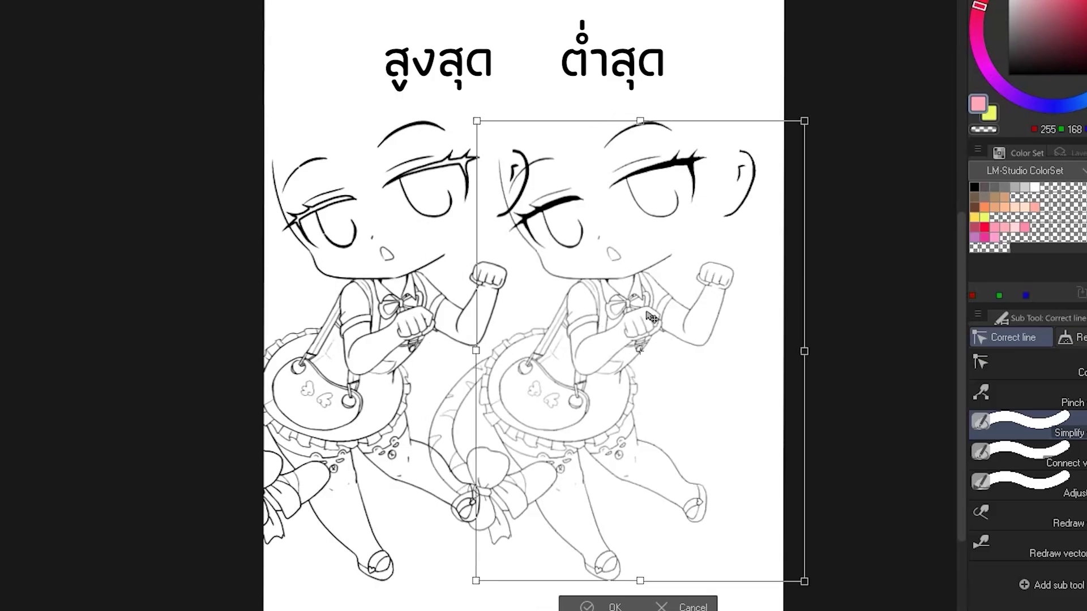
drag(599, 311, 642, 311)
key(Return)
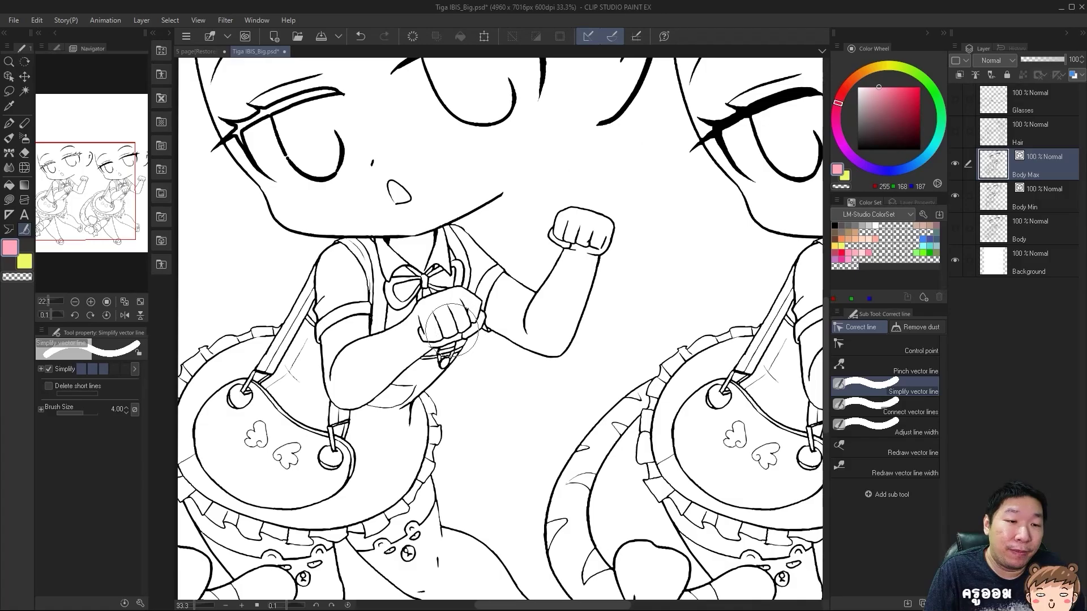
- Compare the shoulder and strap lines of the Body Max and Body Min vector layers up close
scroll(495, 337, up, 4)
scroll(496, 337, up, 3)
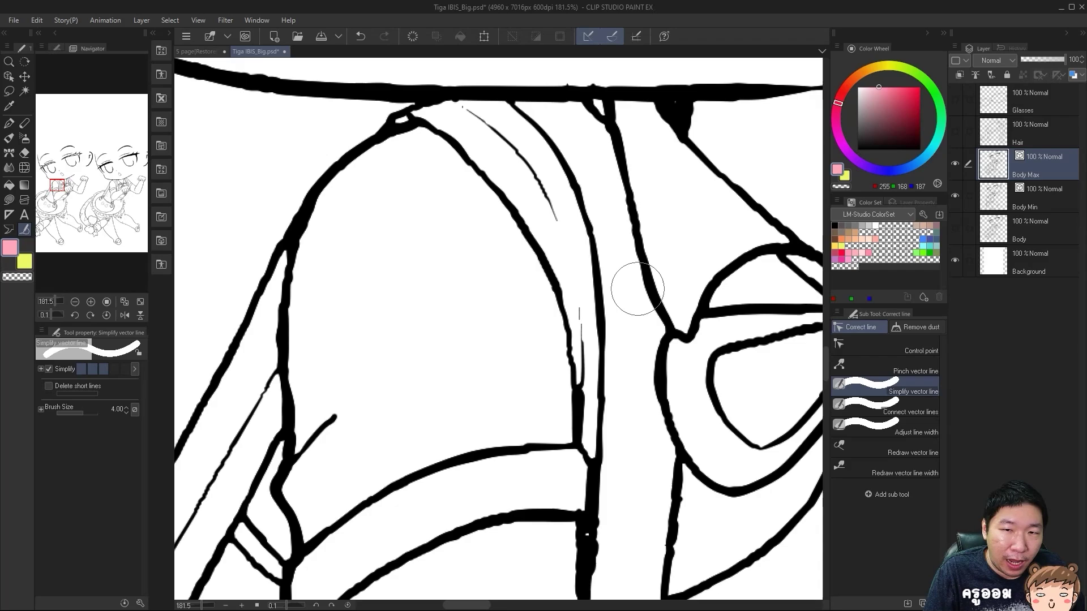
click(968, 191)
drag(567, 344, 472, 346)
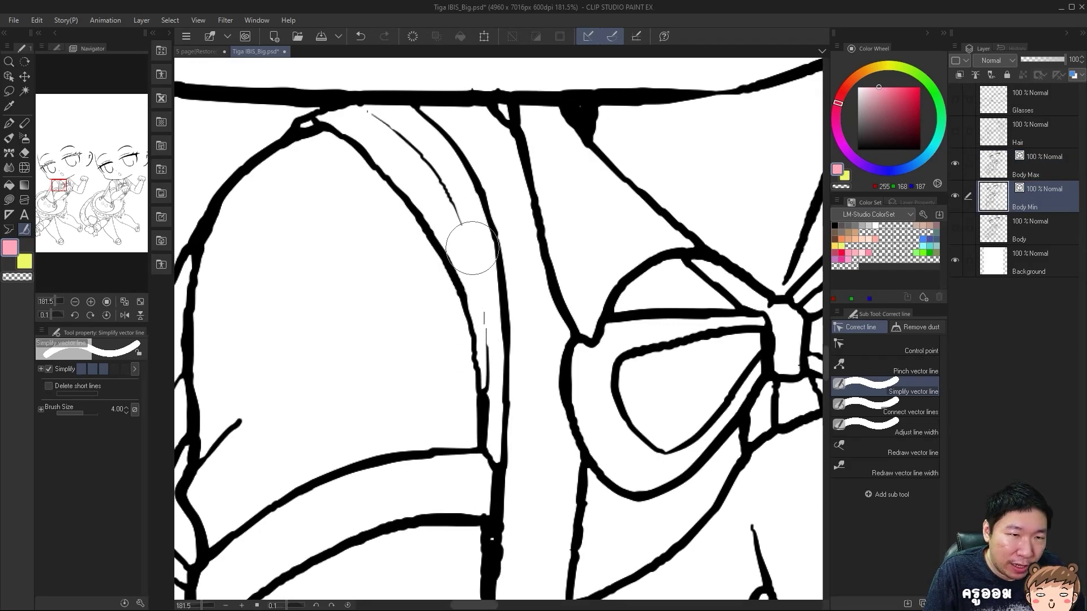
drag(496, 396, 518, 427)
scroll(522, 379, down, 4)
- Show the original Body layer and compare its lines with both vector versions around the hands, collar and bow
click(956, 228)
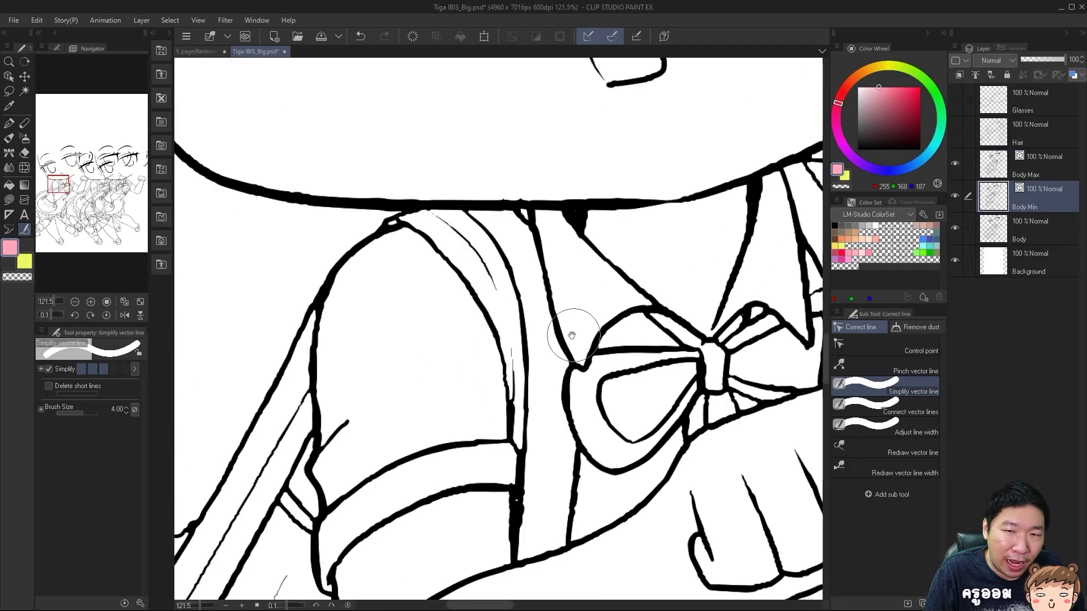
drag(574, 336, 346, 332)
drag(618, 297, 357, 288)
drag(642, 225, 105, 283)
drag(502, 308, 417, 248)
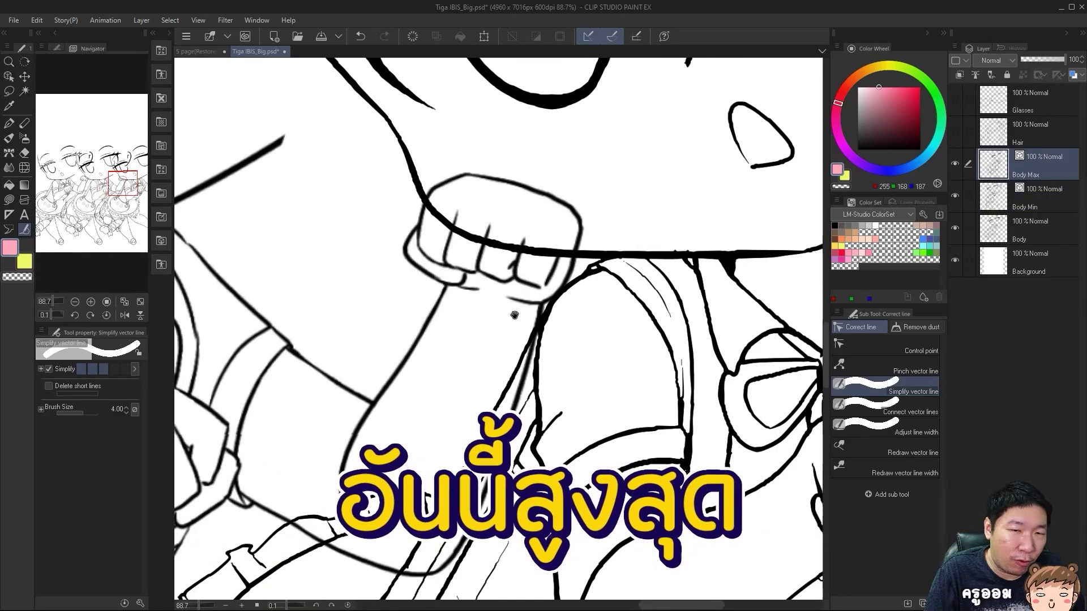
drag(512, 311, 352, 302)
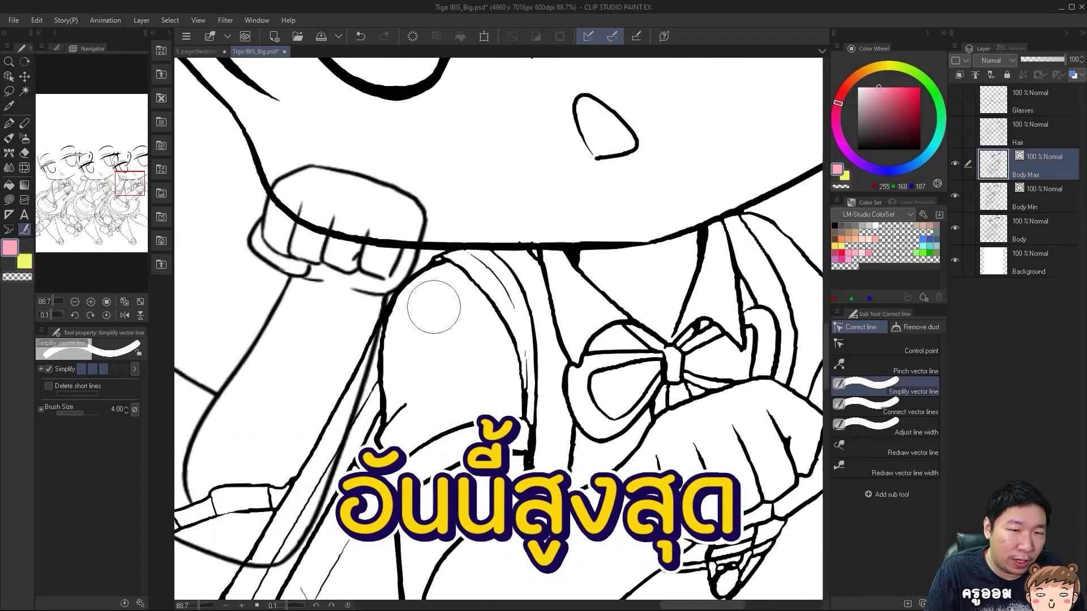
scroll(476, 324, up, 4)
scroll(549, 344, up, 1)
drag(548, 321, 310, 297)
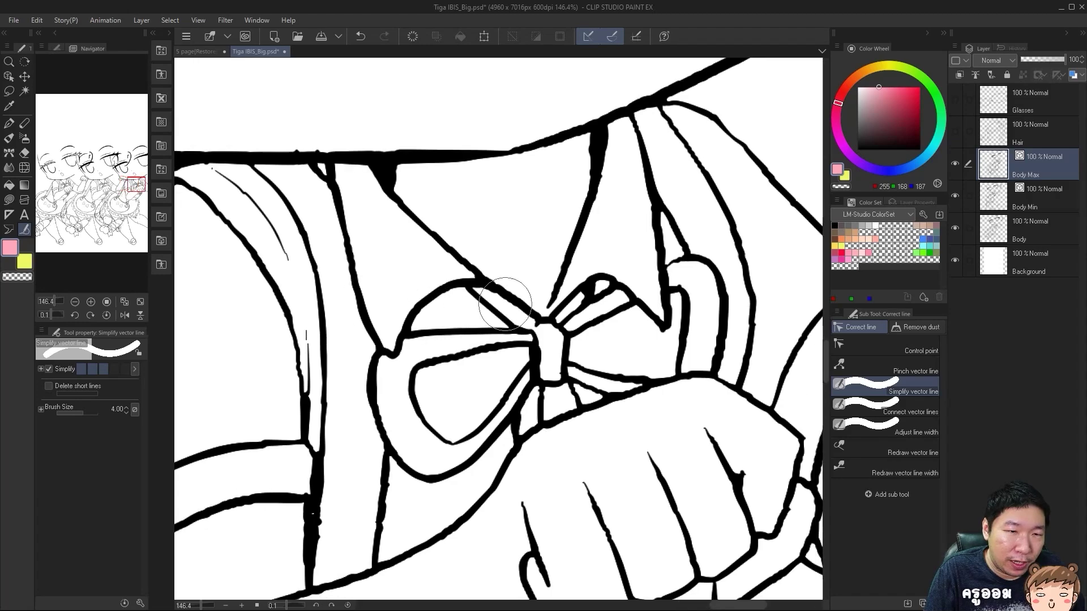
drag(588, 345, 545, 323)
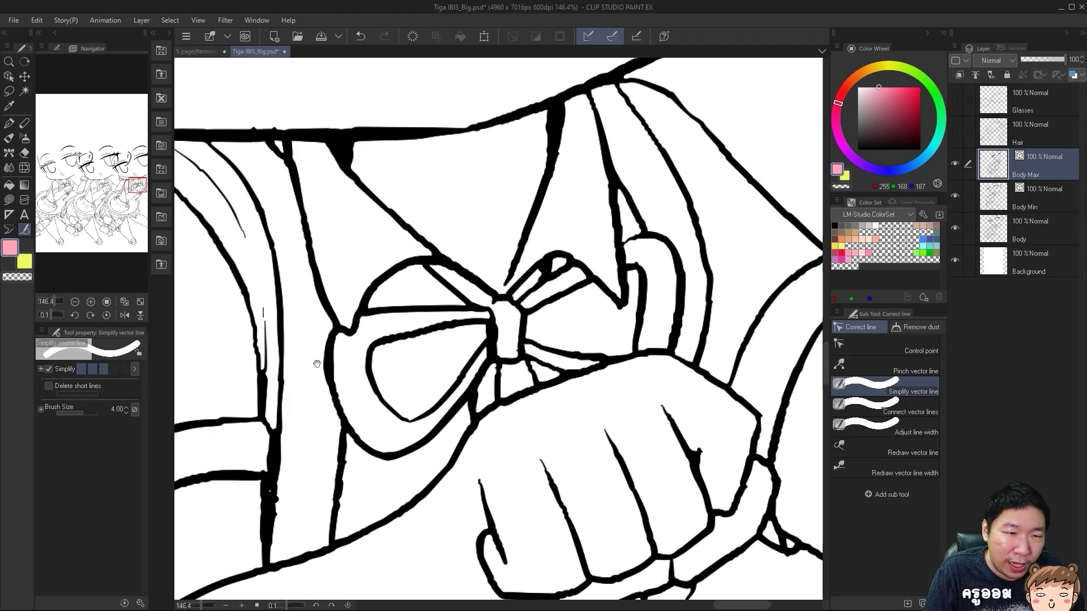
drag(317, 363, 300, 347)
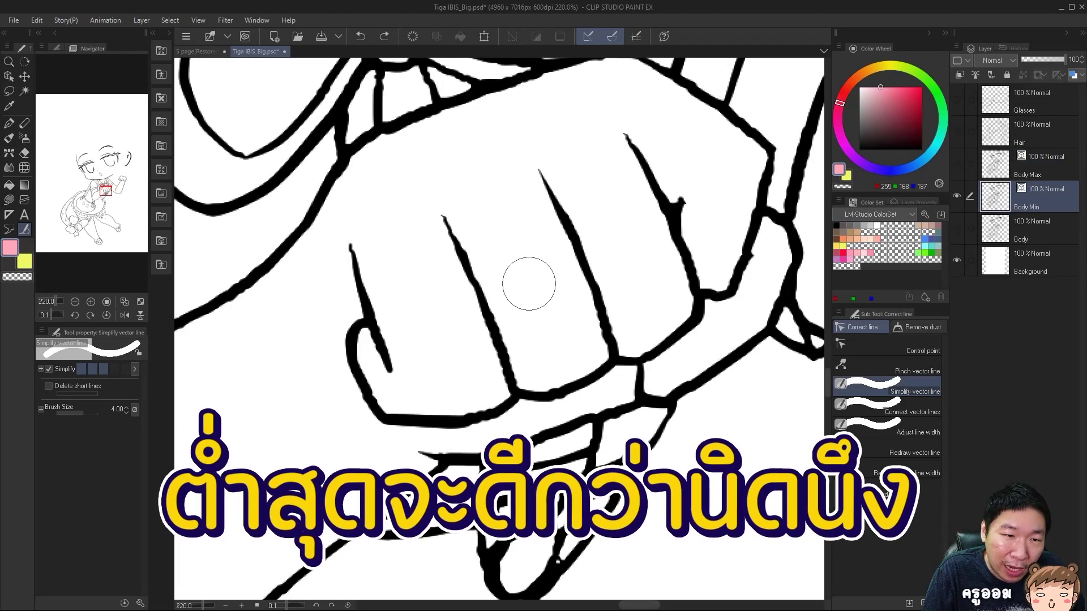
- Examine the Body Min layer's line quality on the whole figure and around both eyes and lashes
scroll(449, 323, down, 8)
drag(522, 233, 537, 327)
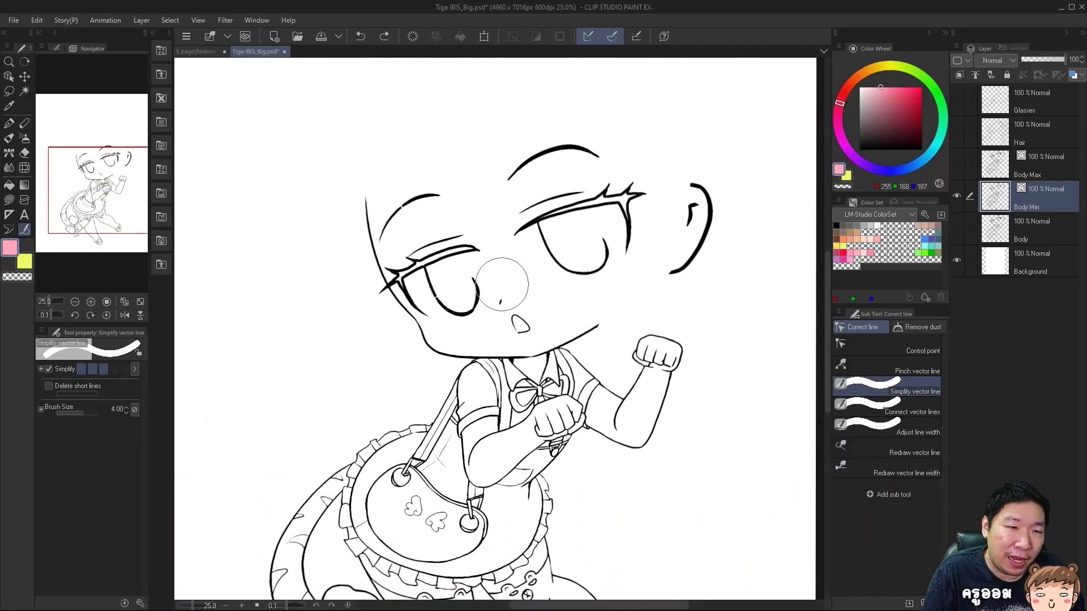
scroll(498, 283, up, 4)
drag(416, 254, 509, 325)
scroll(474, 308, up, 2)
scroll(393, 305, up, 3)
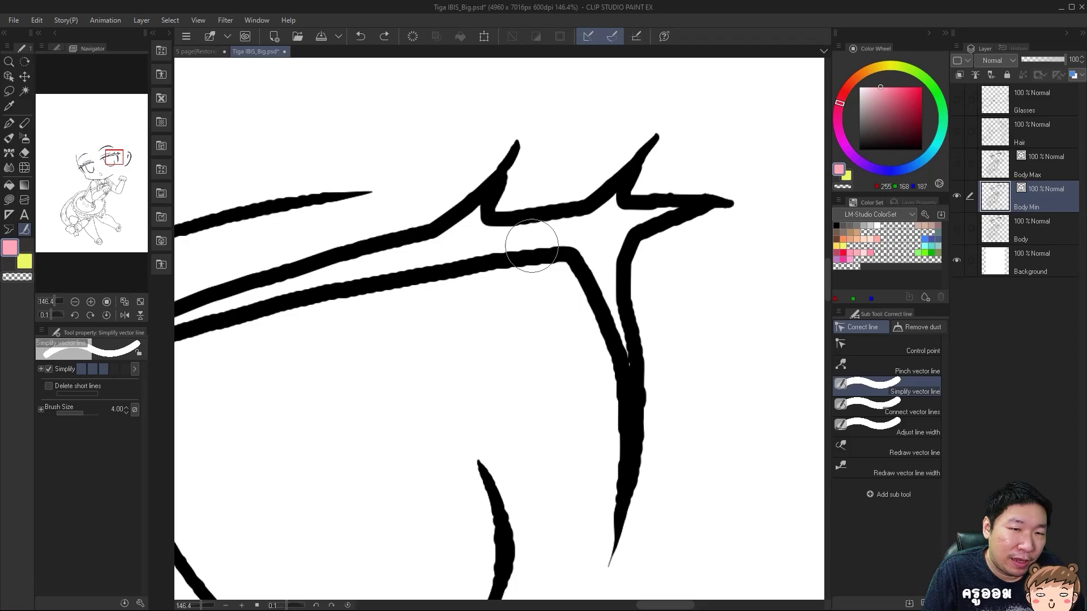
mouse_move(378, 287)
mouse_down()
mouse_move(454, 364)
mouse_move(447, 307)
mouse_up()
scroll(451, 374, down, 3)
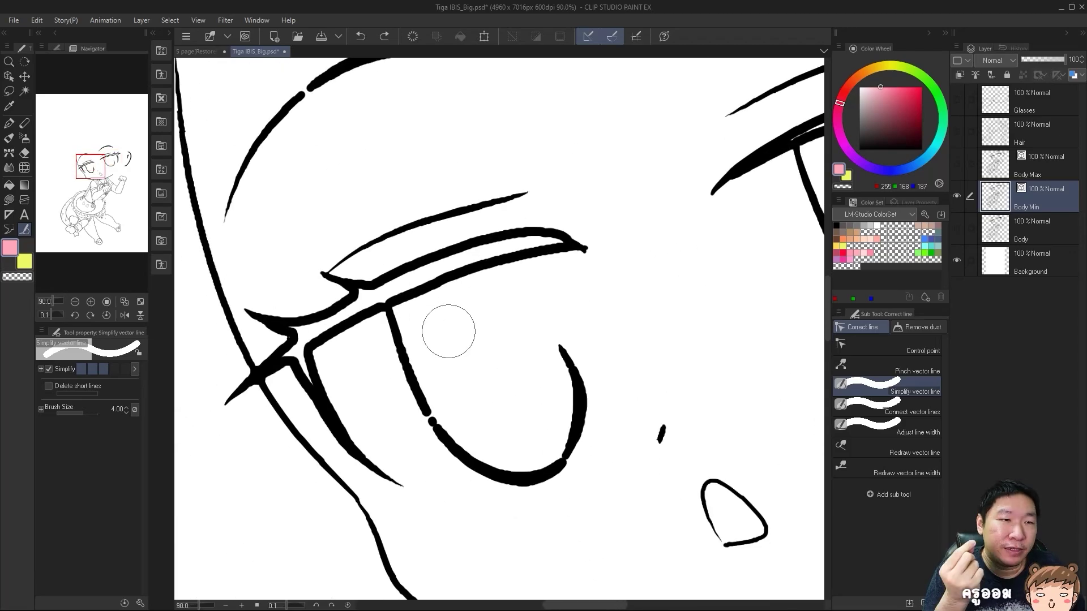
scroll(446, 336, down, 4)
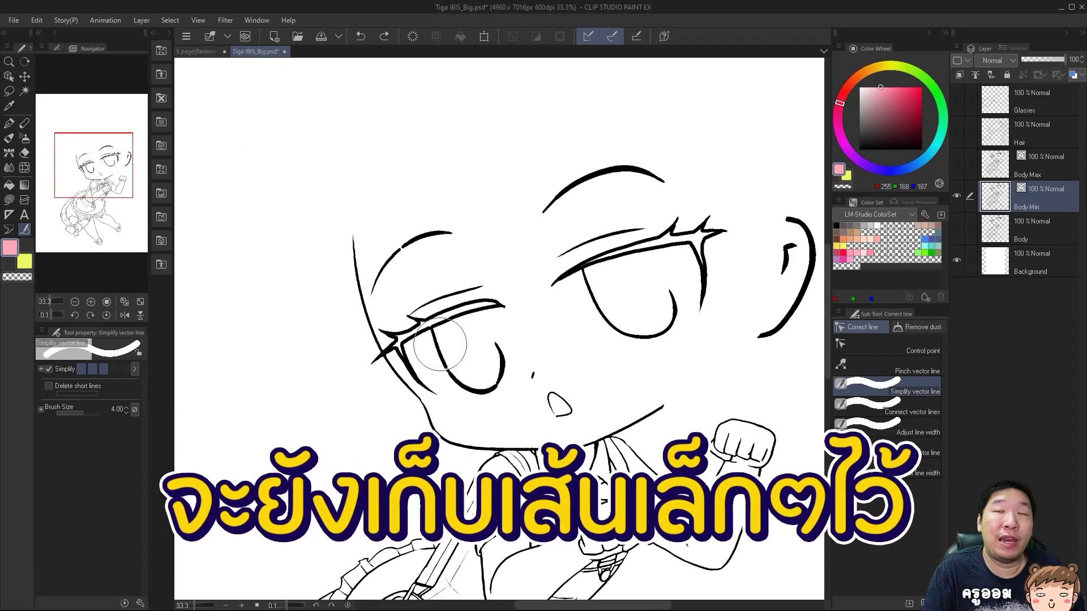
scroll(395, 311, up, 2)
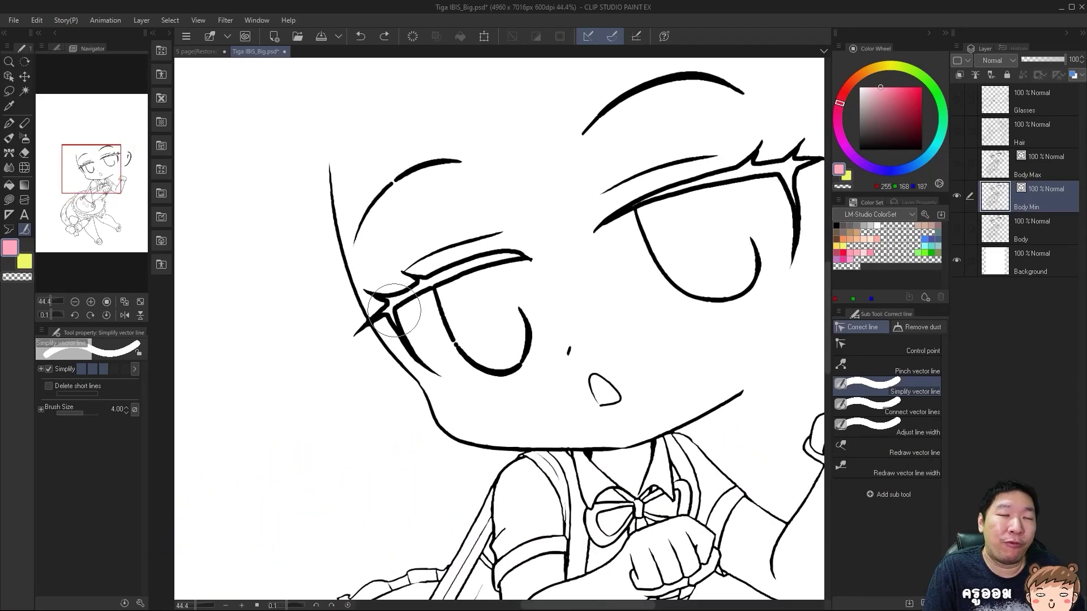
- Draw two vertical G-pen test strokes beside the face at brush sizes 0.70 and 2.00, and undo both
key(p)
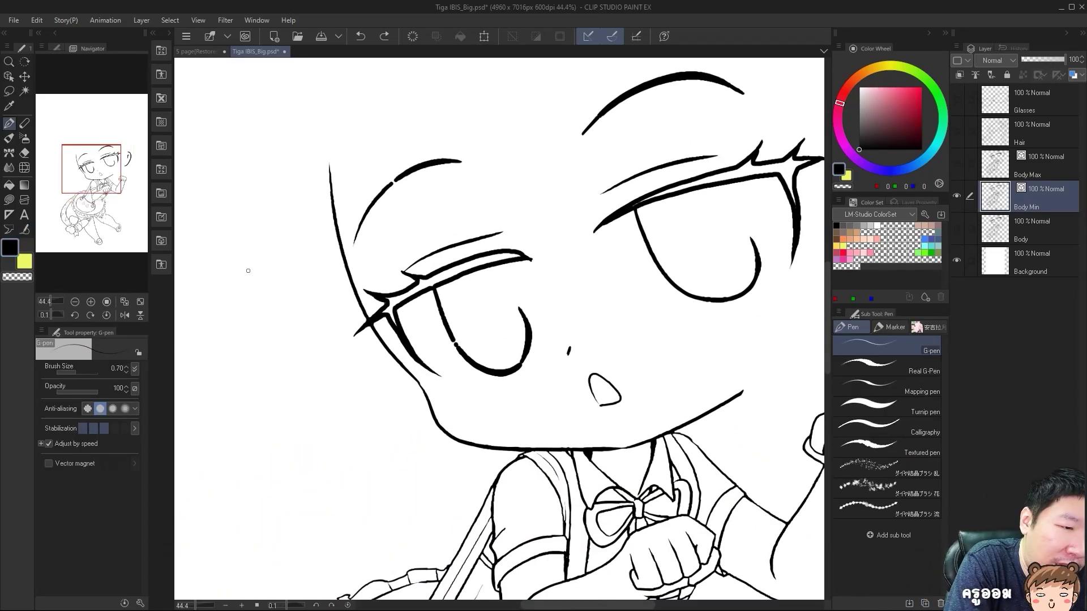
drag(252, 260, 238, 425)
drag(283, 264, 277, 416)
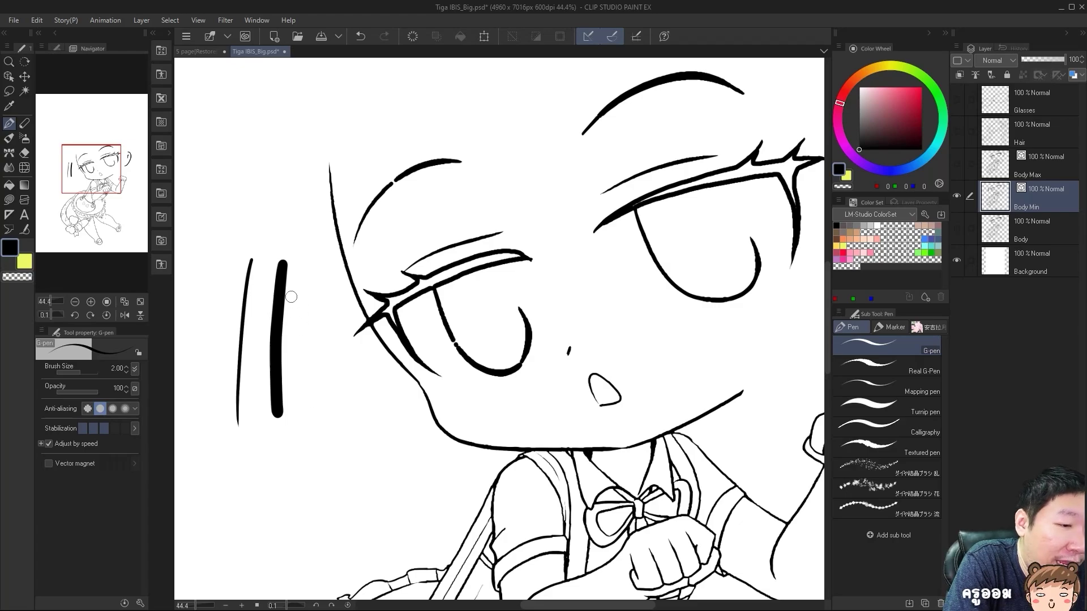
scroll(291, 297, up, 2)
drag(278, 322, 373, 294)
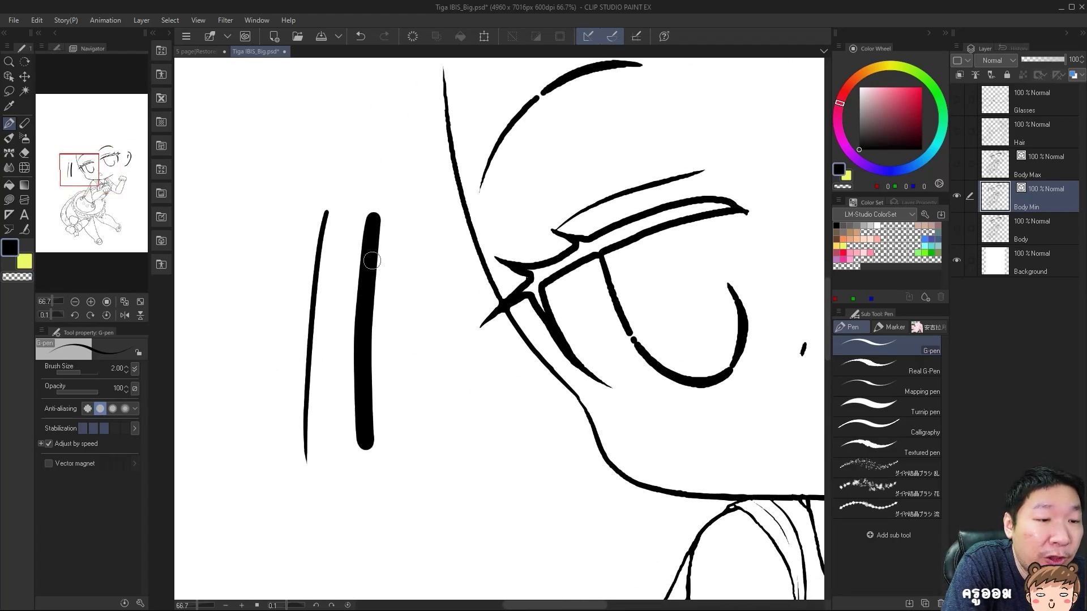
key(ctrl+z)
key(ctrl+z)
- Convert the original Body layer to a vector layer named Body Cor20 with maximum line width 0.71 mm and correction 20
drag(745, 321, 446, 304)
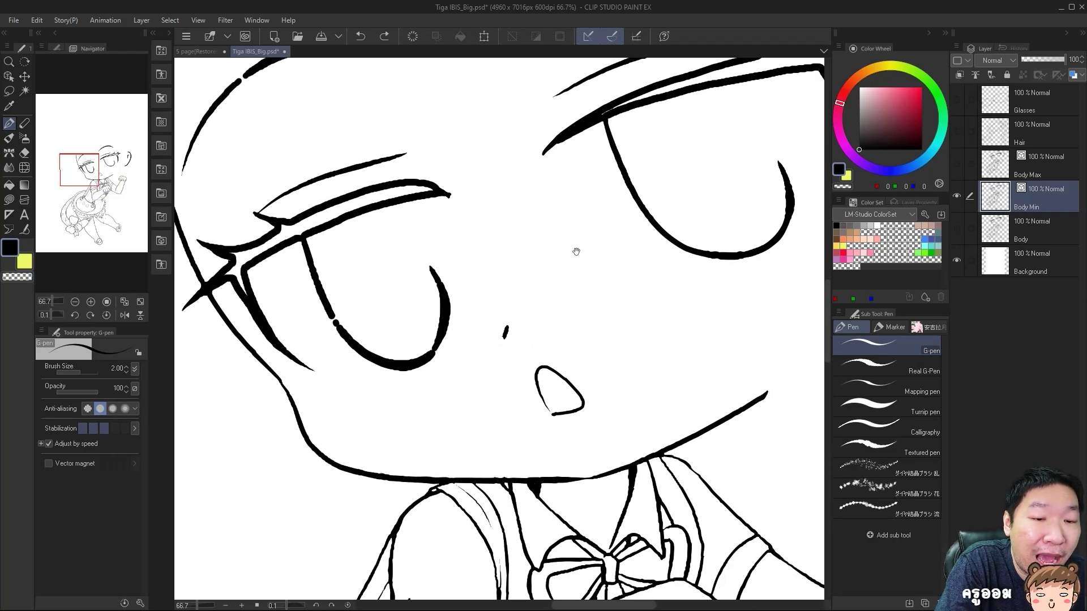
drag(575, 249, 449, 216)
scroll(784, 254, down, 2)
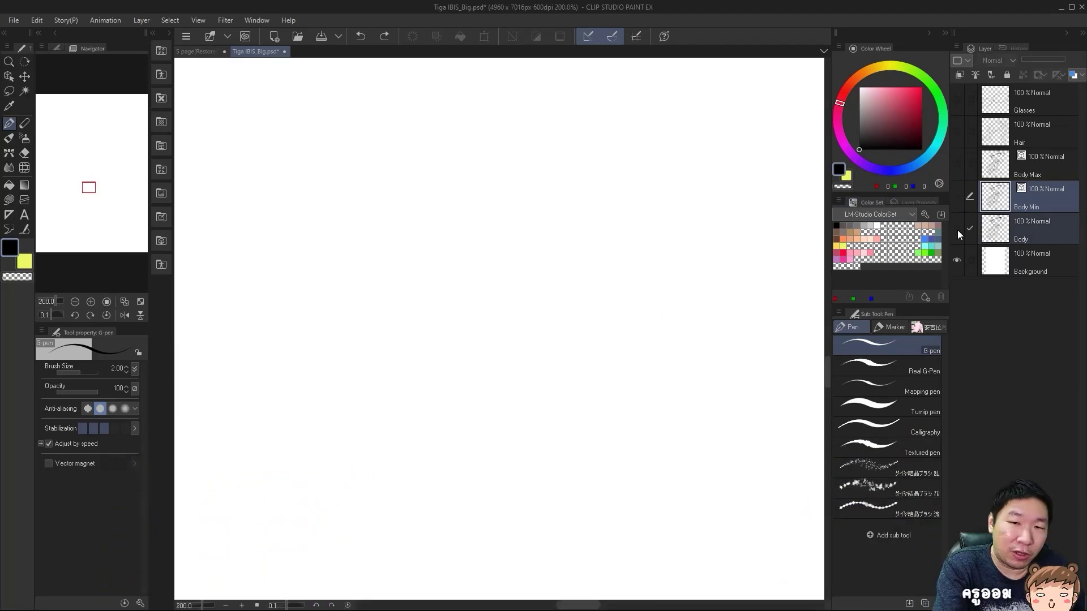
click(1059, 231)
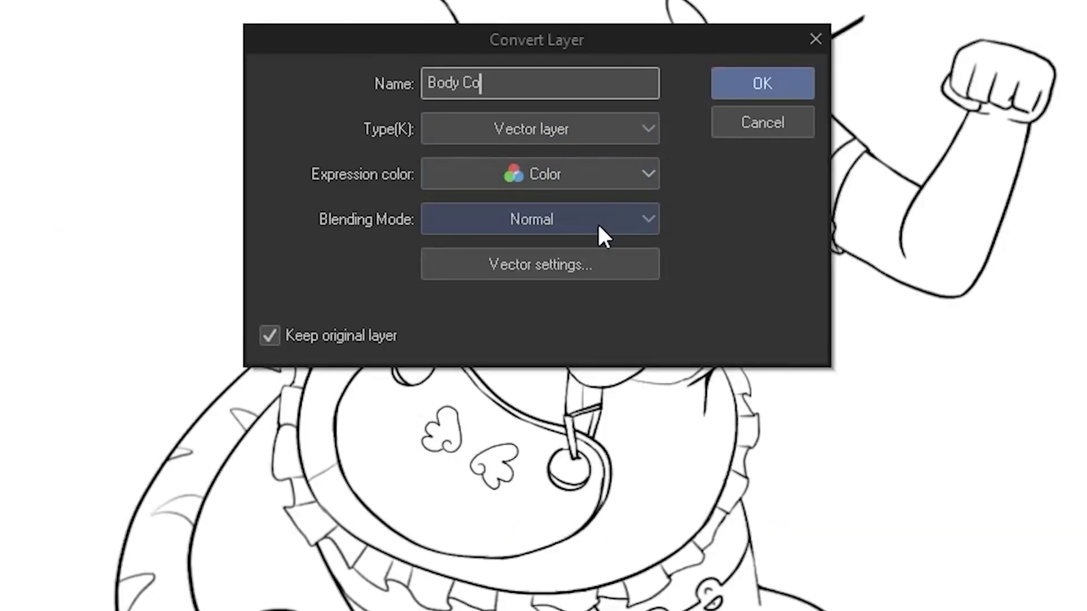
click(618, 264)
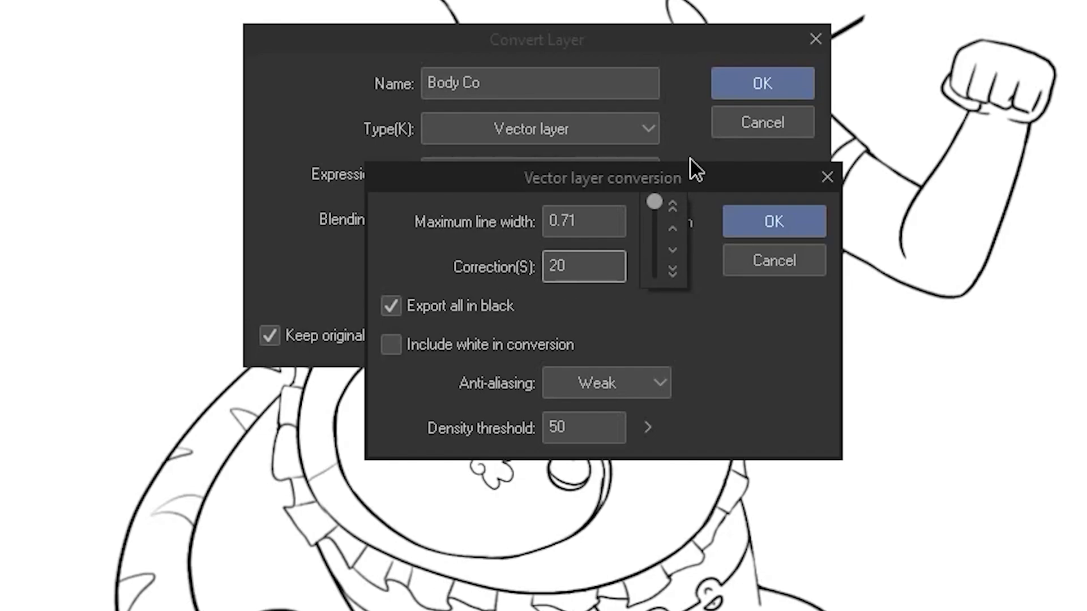
click(713, 371)
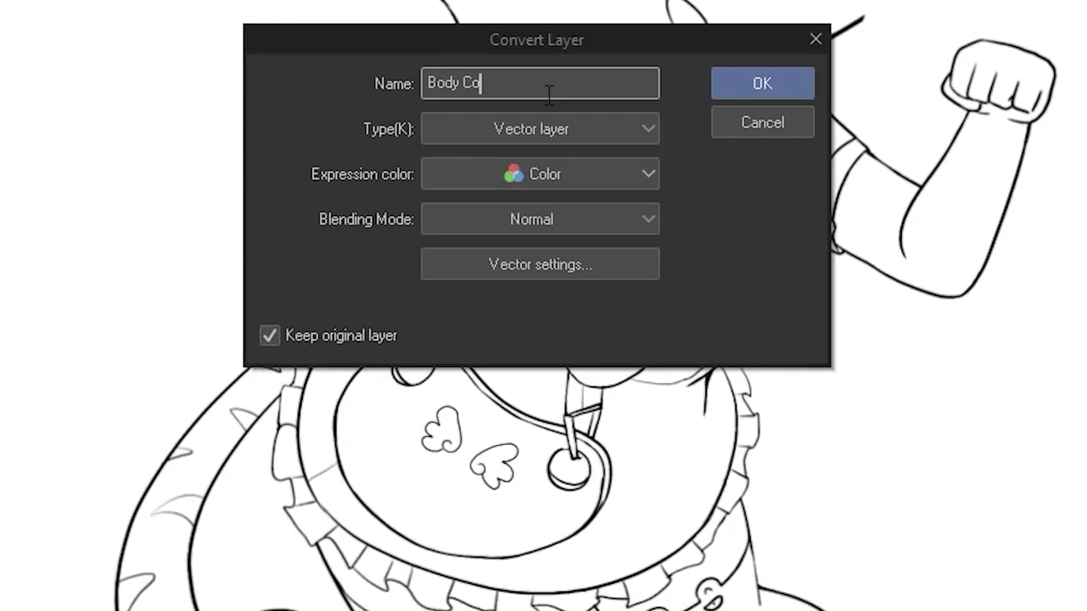
text(30)
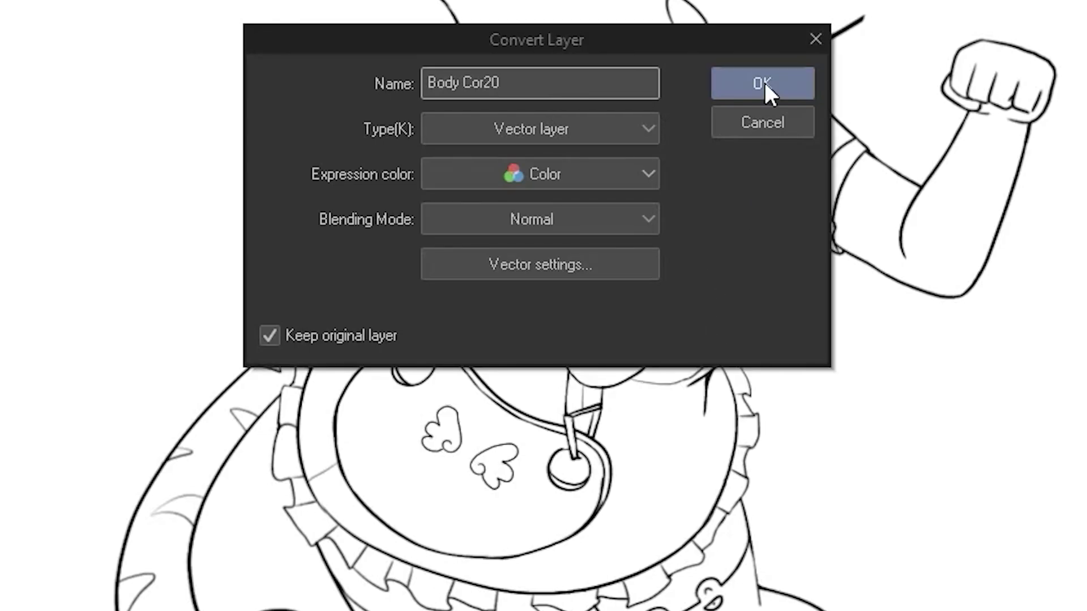
click(766, 83)
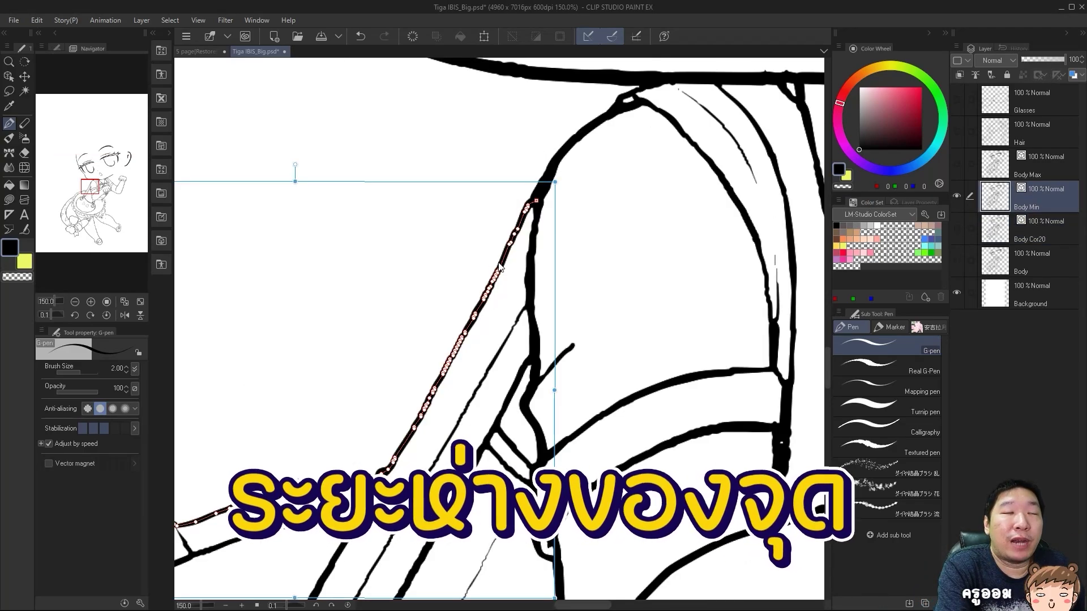
- Examine the Body Cor20 lines on the shoulder, face and whole figure, and show the original Body layer instead for comparison
click(1014, 229)
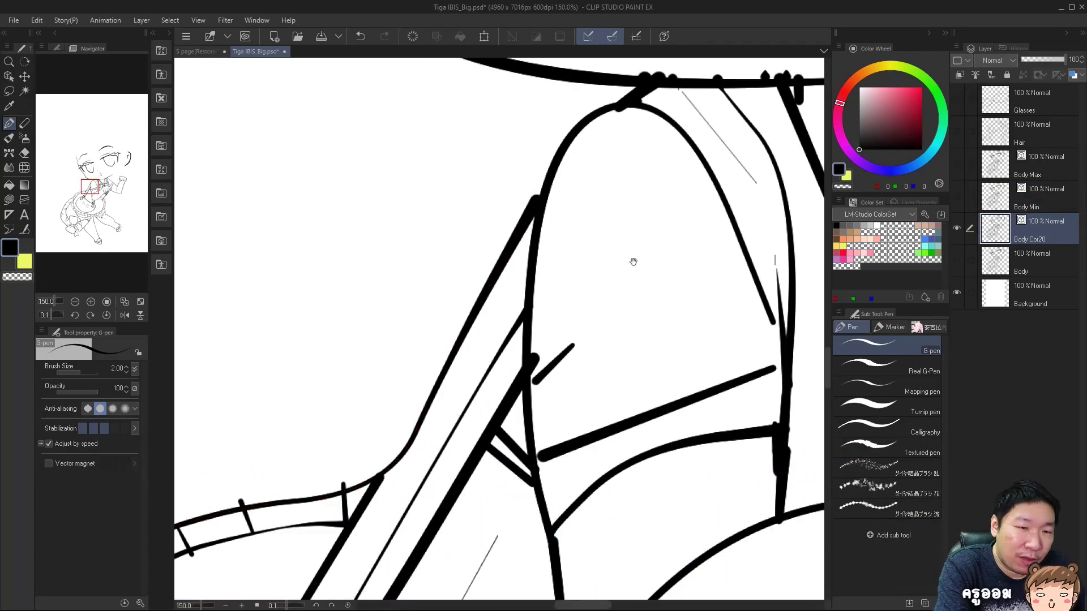
drag(633, 260, 538, 540)
scroll(708, 233, down, 2)
ctrl+click(725, 254)
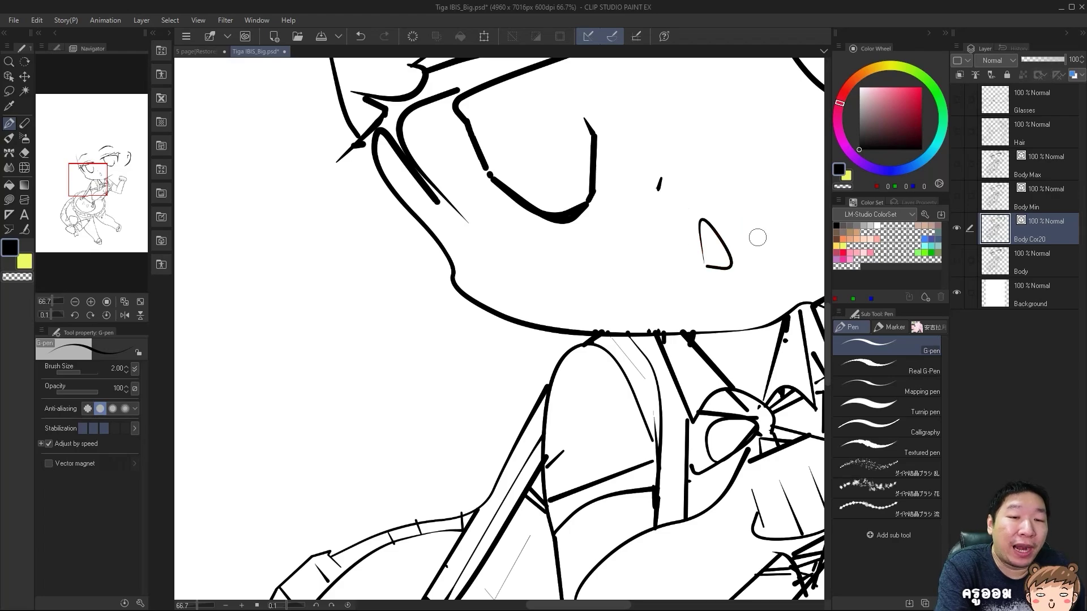
scroll(753, 240, up, 1)
scroll(640, 230, down, 4)
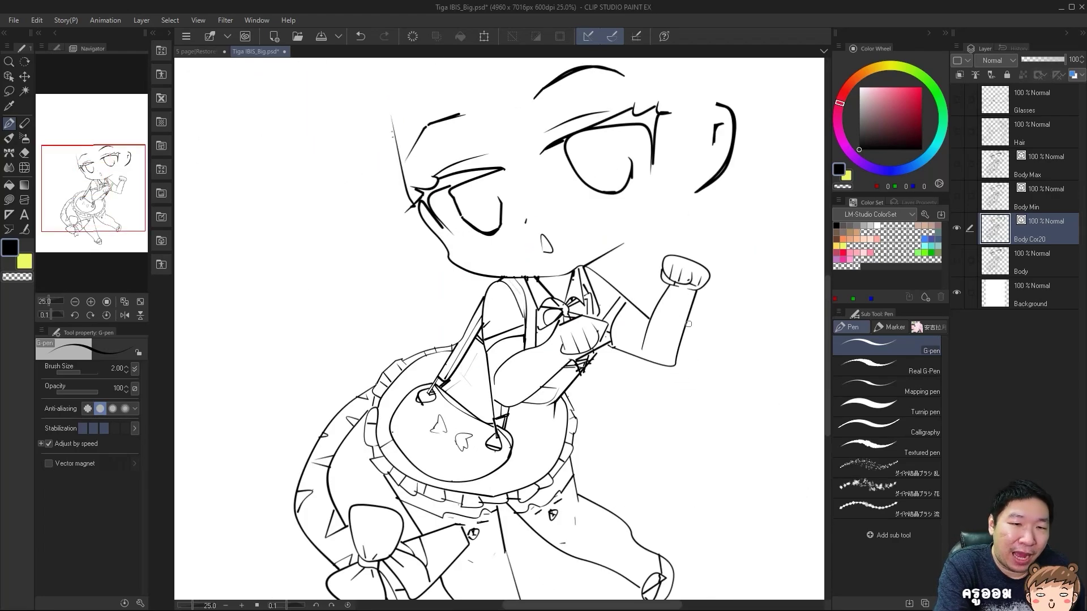
drag(689, 324, 697, 191)
drag(724, 251, 704, 365)
click(957, 228)
click(957, 261)
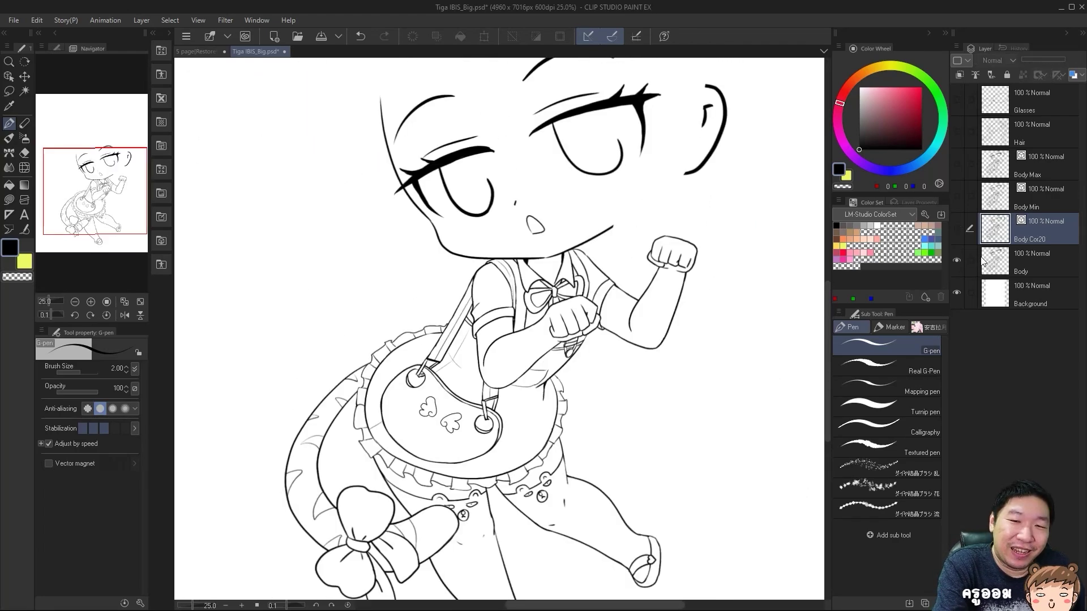
- Set up converting the original Body layer to a vector layer named Body Cor, keeping the original layer
click(1033, 262)
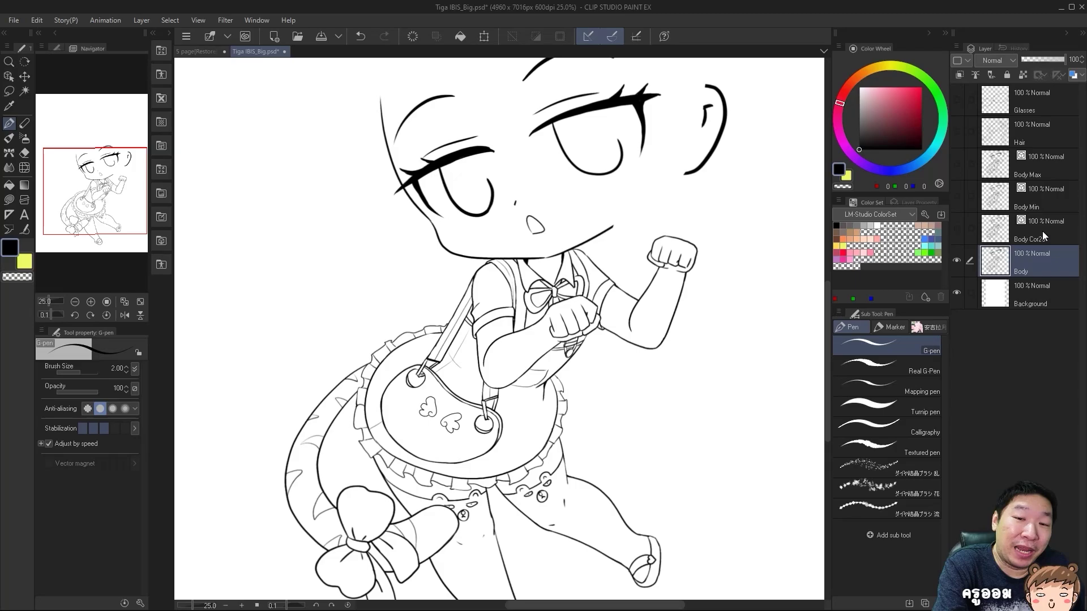
click(146, 21)
click(176, 227)
text(Body Cor)
click(462, 229)
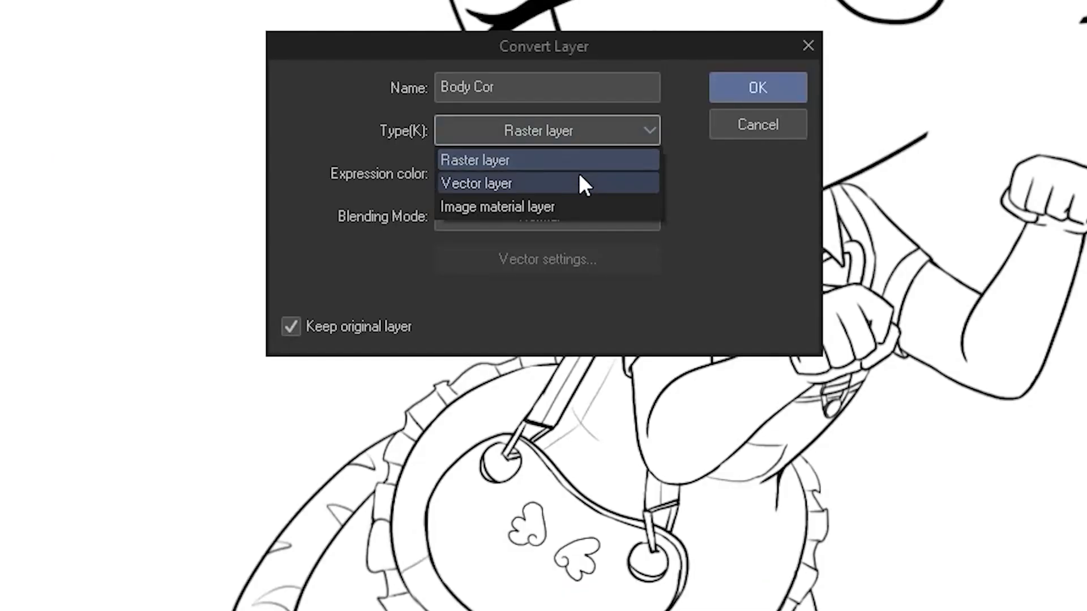
click(454, 249)
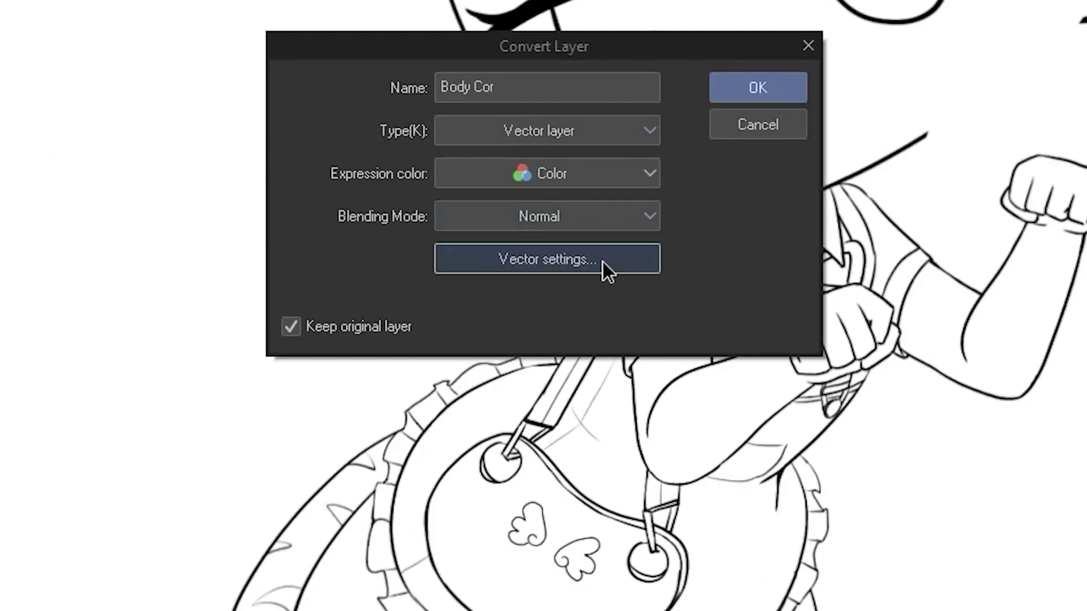
- Convert the layer with maximum line width 40 mm and correction 10, naming it Body L10 C10
click(605, 266)
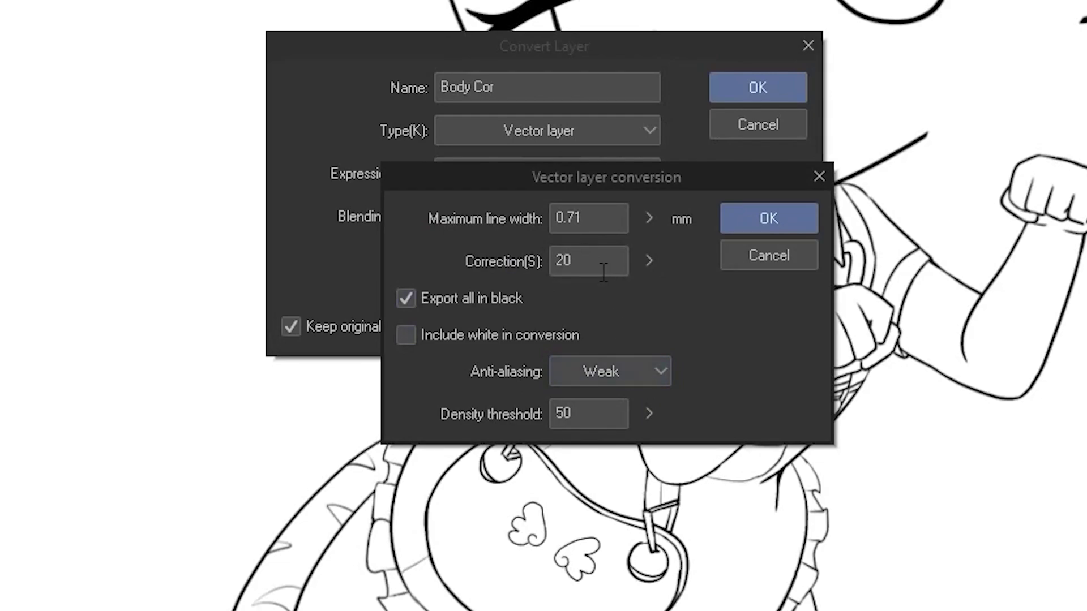
drag(644, 269, 647, 318)
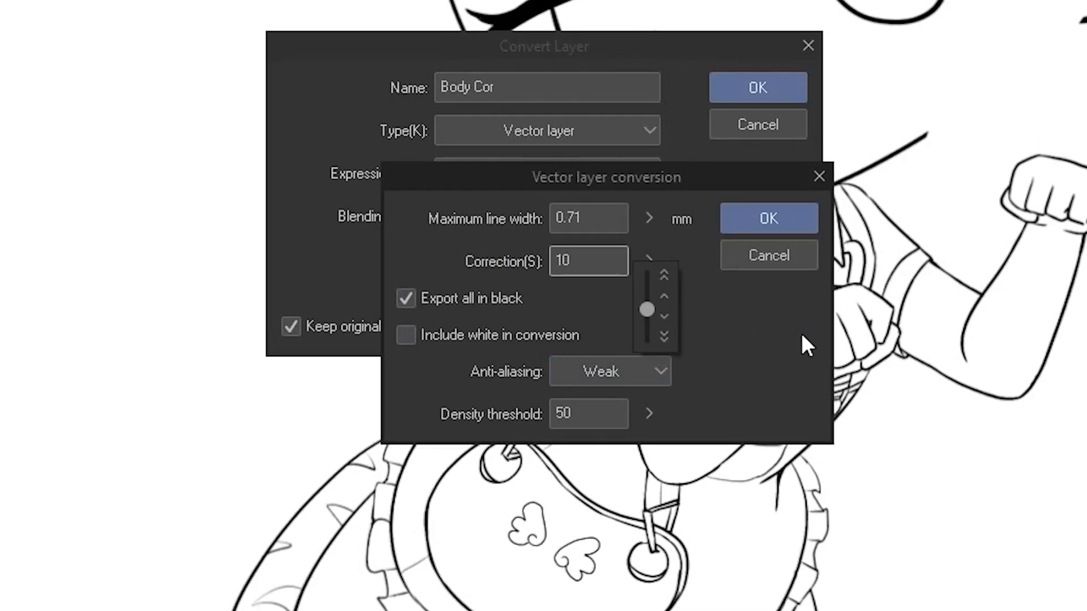
click(709, 283)
click(617, 216)
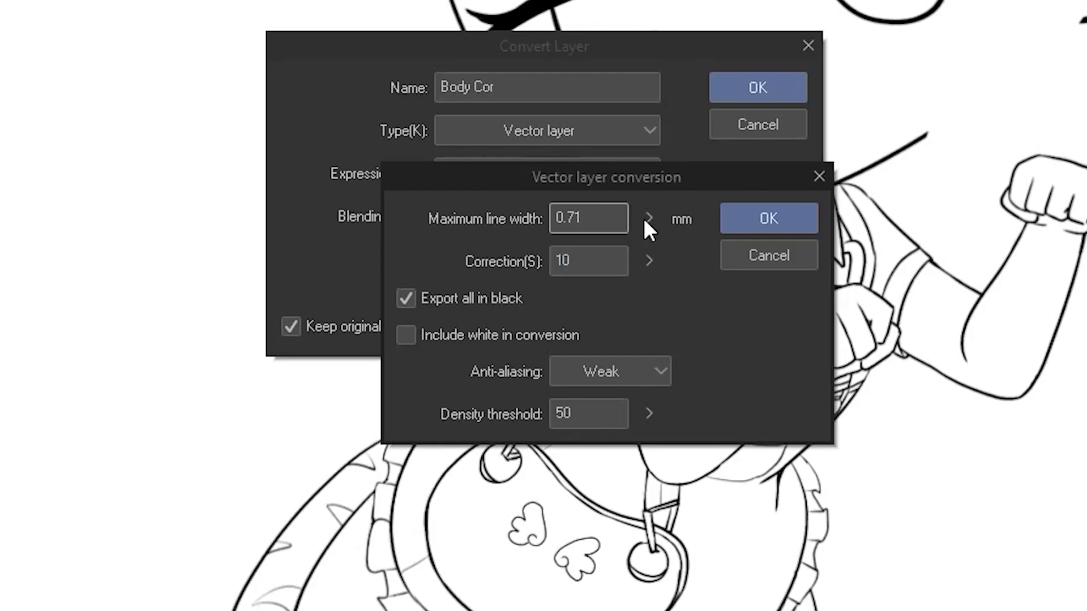
click(647, 221)
mouse_move(648, 193)
mouse_down()
mouse_move(648, 209)
mouse_move(647, 199)
mouse_up()
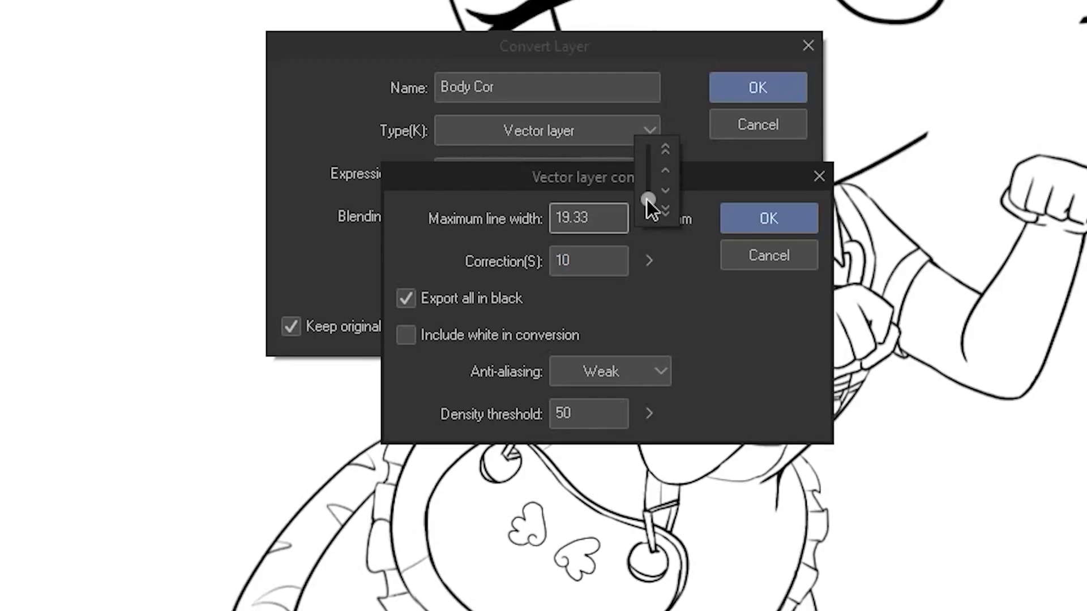
click(601, 224)
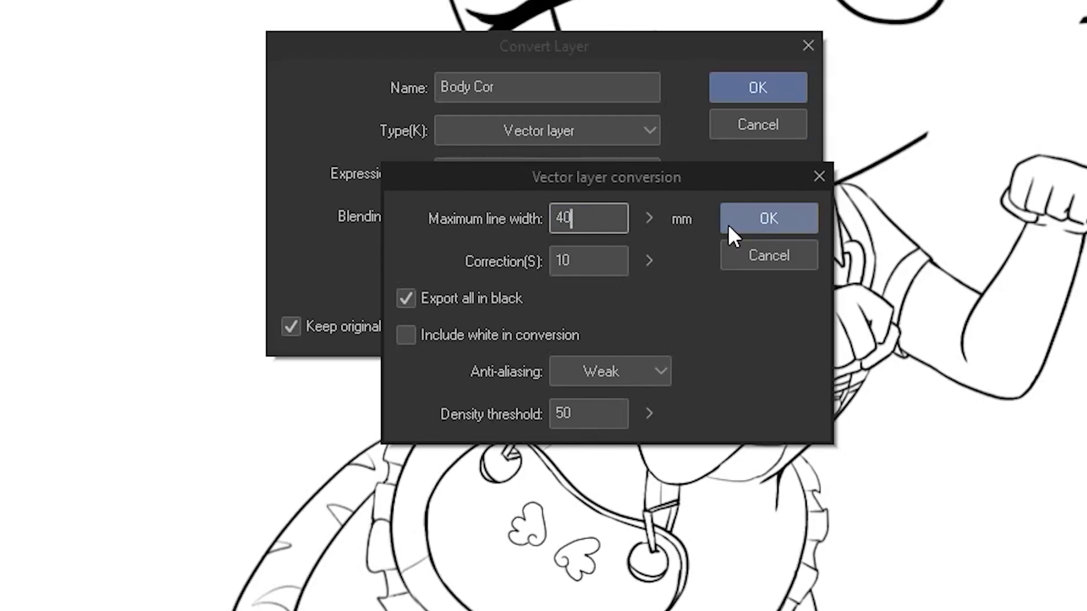
click(765, 220)
click(791, 85)
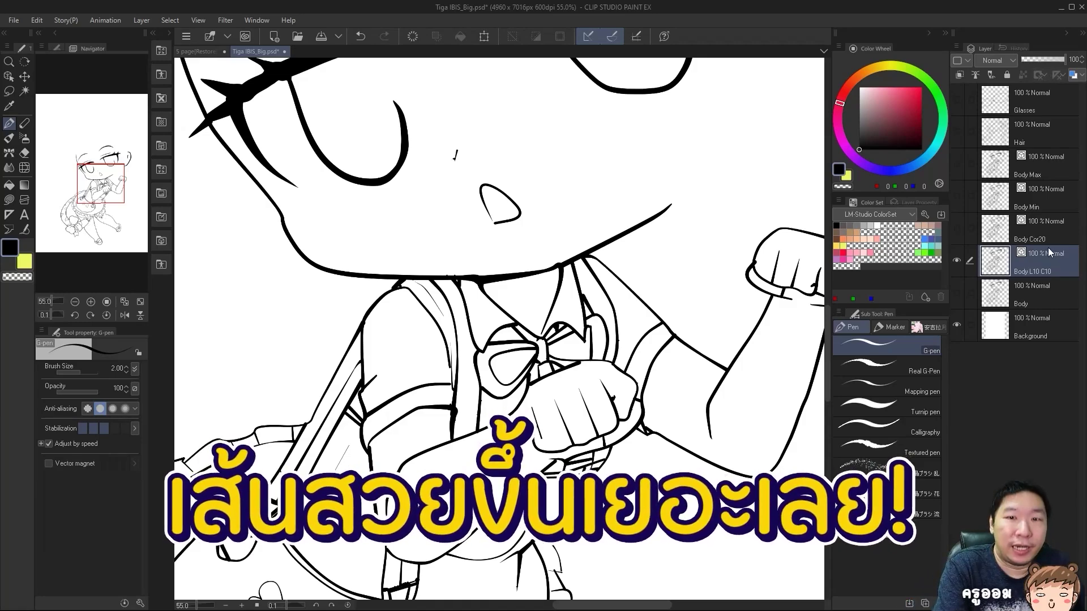
- Examine the Body L10 C10 lines on the face, straps, ruffle, sleeve, bow and whole figure
scroll(643, 411, up, 3)
scroll(646, 368, down, 2)
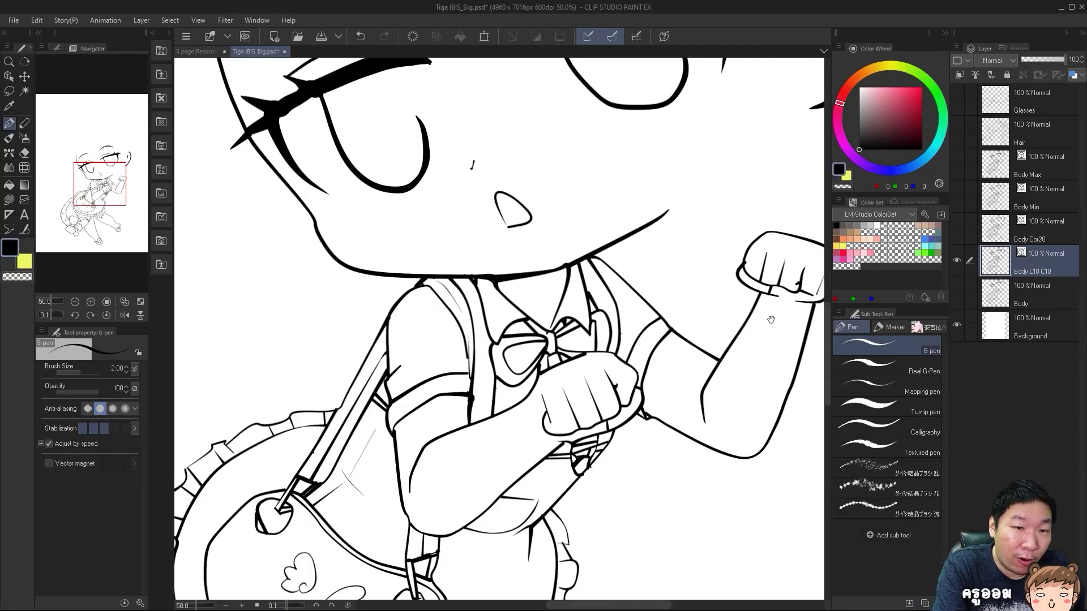
drag(771, 317, 691, 323)
drag(417, 430, 657, 325)
scroll(490, 451, up, 2)
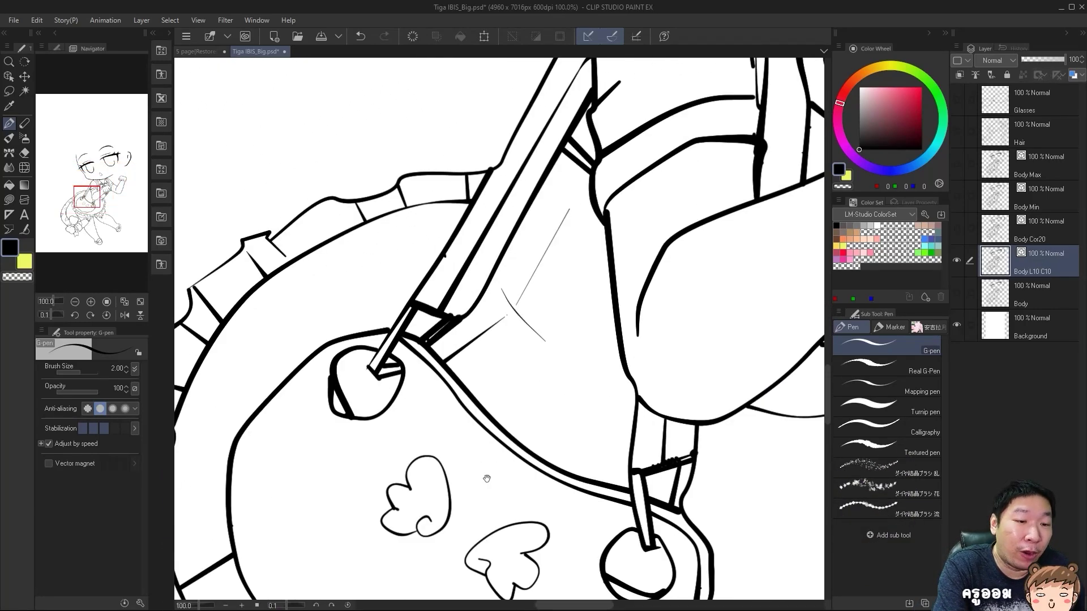
drag(485, 478, 584, 288)
drag(662, 127, 532, 327)
drag(696, 219, 561, 303)
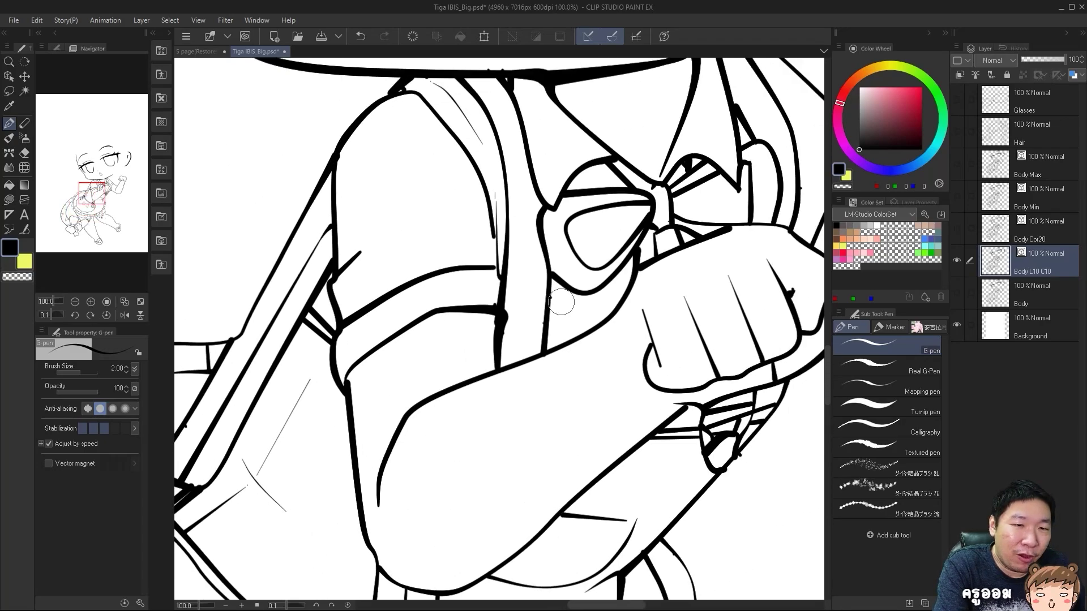
ctrl+click(503, 378)
scroll(440, 408, down, 4)
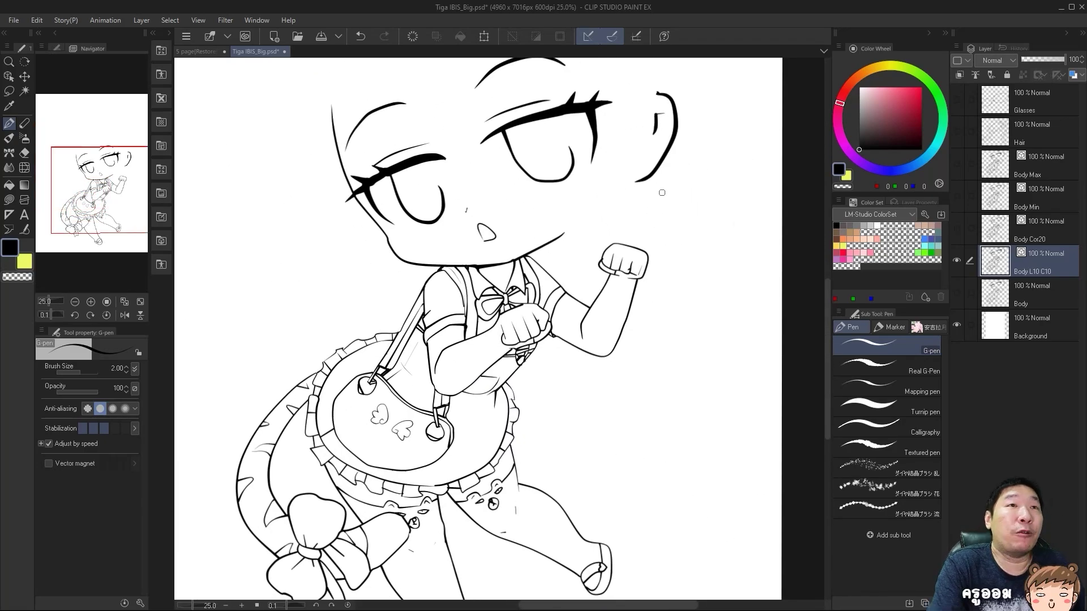
- Convert the original Body layer to a vector layer named Body L40 C5 with maximum line width 40 mm and correction 5
click(1071, 304)
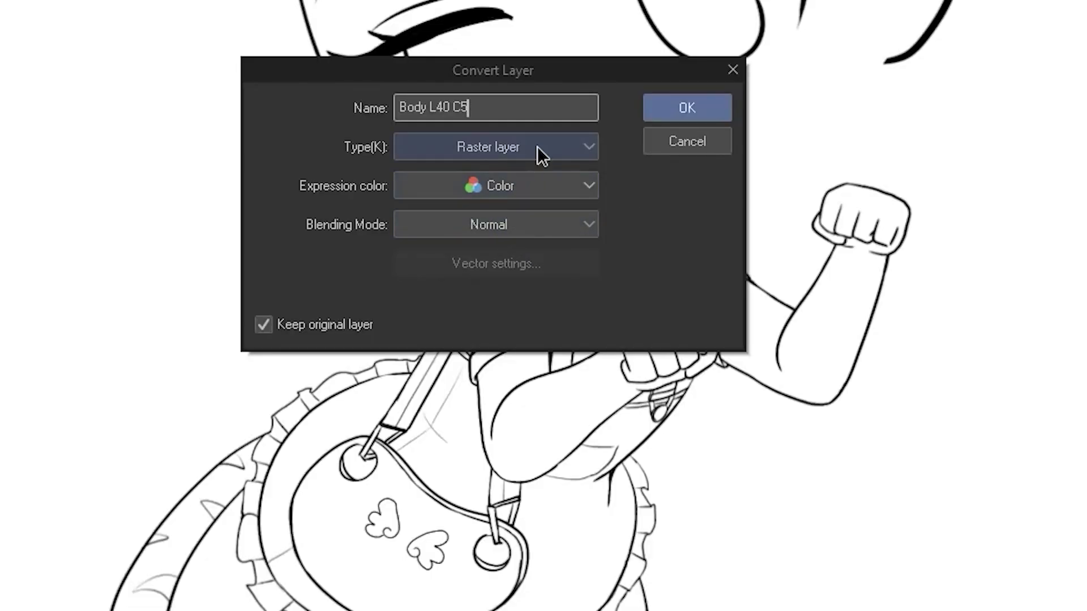
click(538, 149)
click(529, 191)
click(512, 264)
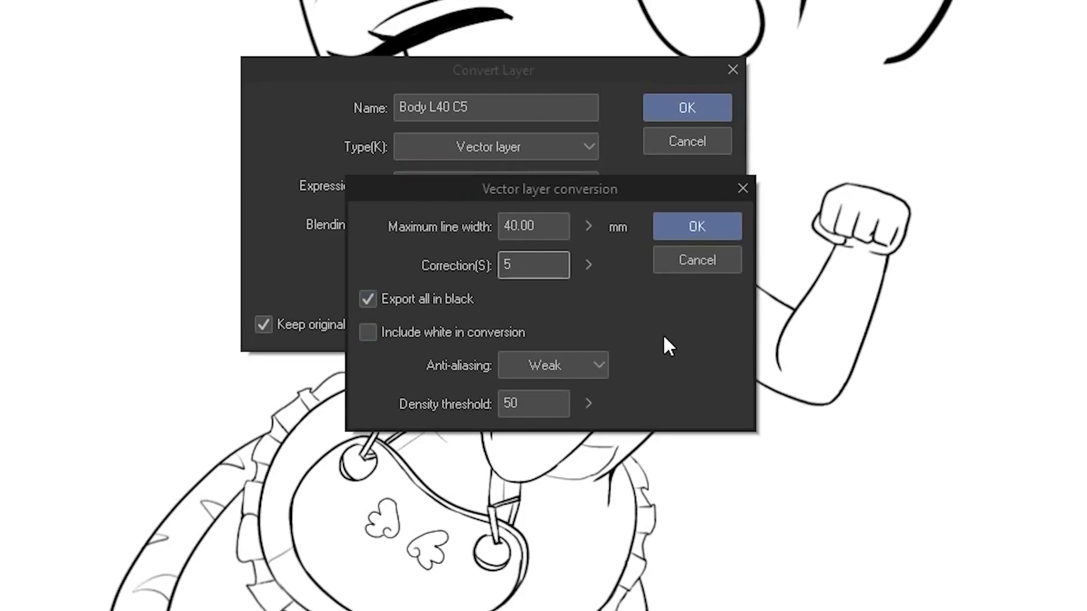
key(Return)
key(Return)
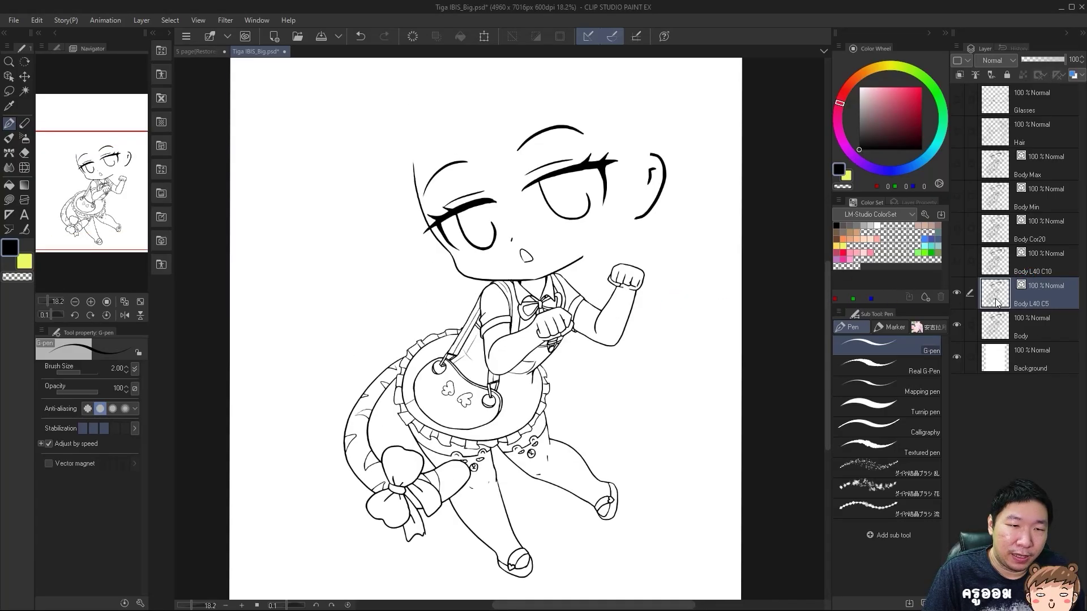
- Examine the Body L40 C5 lines up close on the straps, buttons, ruffle and sleeve
scroll(496, 253, up, 5)
scroll(345, 340, up, 1)
drag(404, 569, 484, 127)
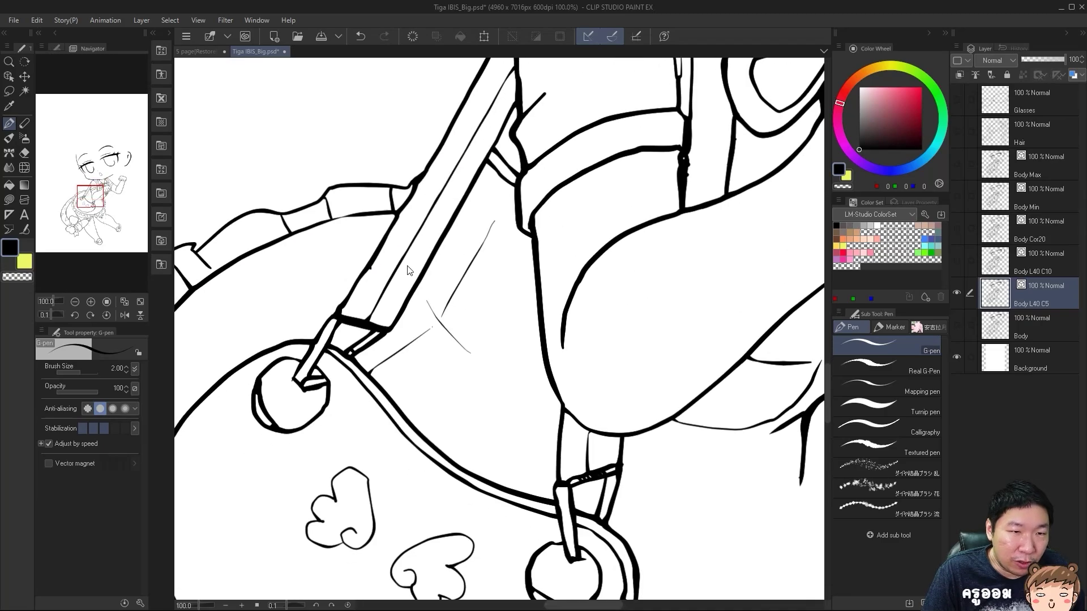
drag(397, 269, 480, 75)
drag(299, 317, 430, 283)
ctrl+click(388, 352)
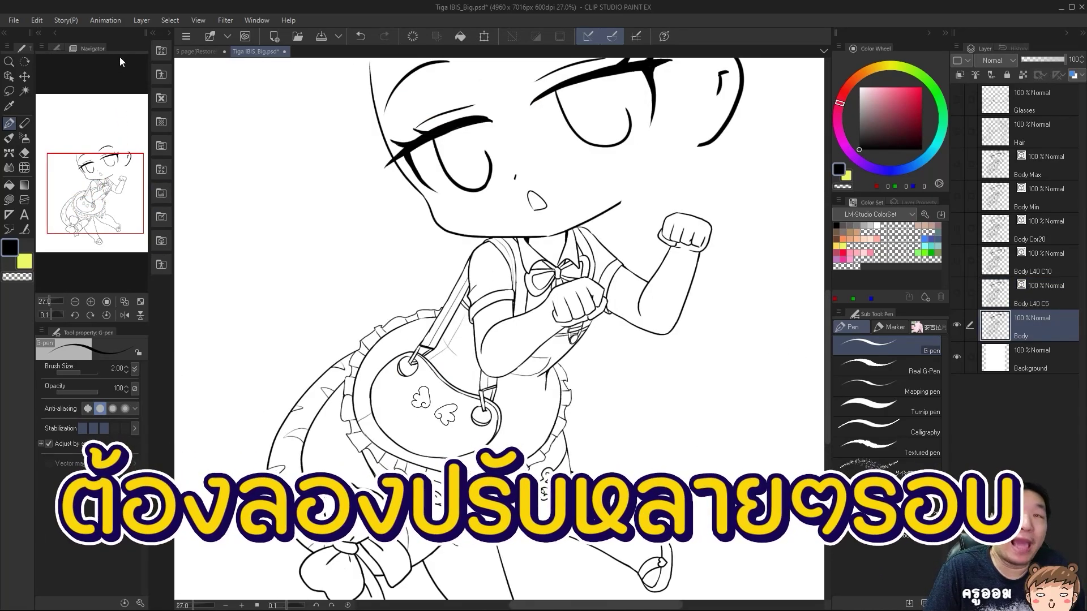
- Convert the original Body layer to a vector layer named Body L40 C7 and inspect its face lines
click(138, 20)
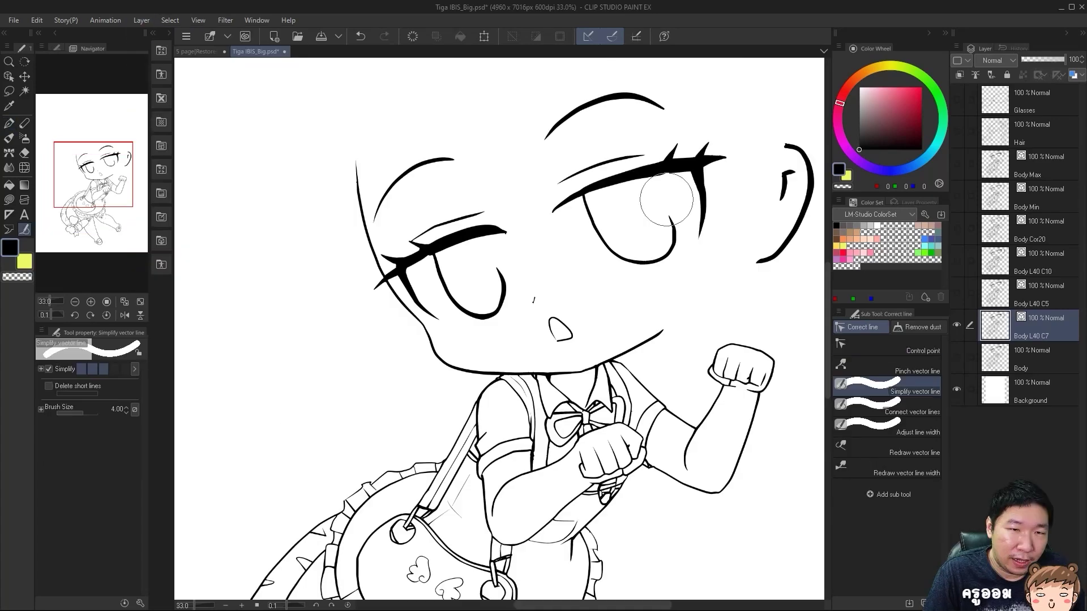
scroll(665, 199, up, 2)
scroll(660, 205, down, 2)
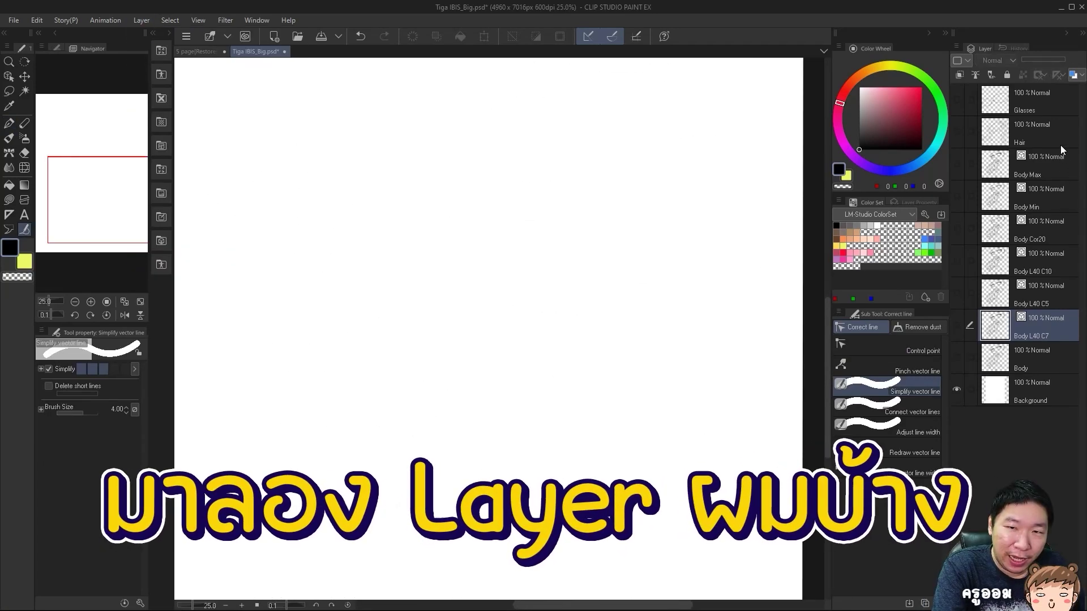
- Convert the Hair layer to a vector layer named Hair L40 C6 with maximum line width 40 mm and correction 6
click(1014, 134)
click(957, 130)
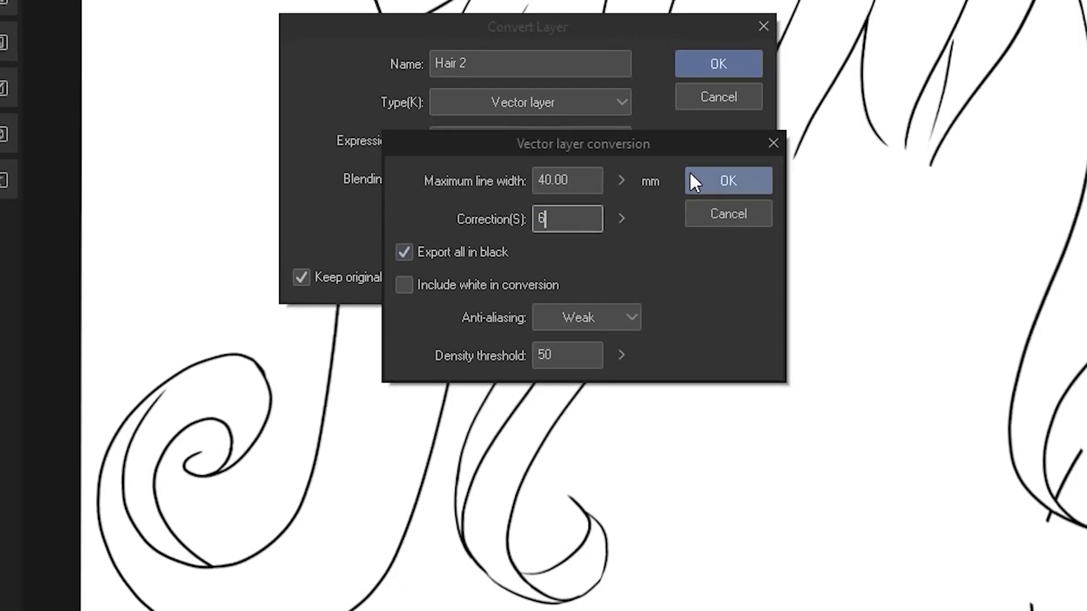
click(727, 182)
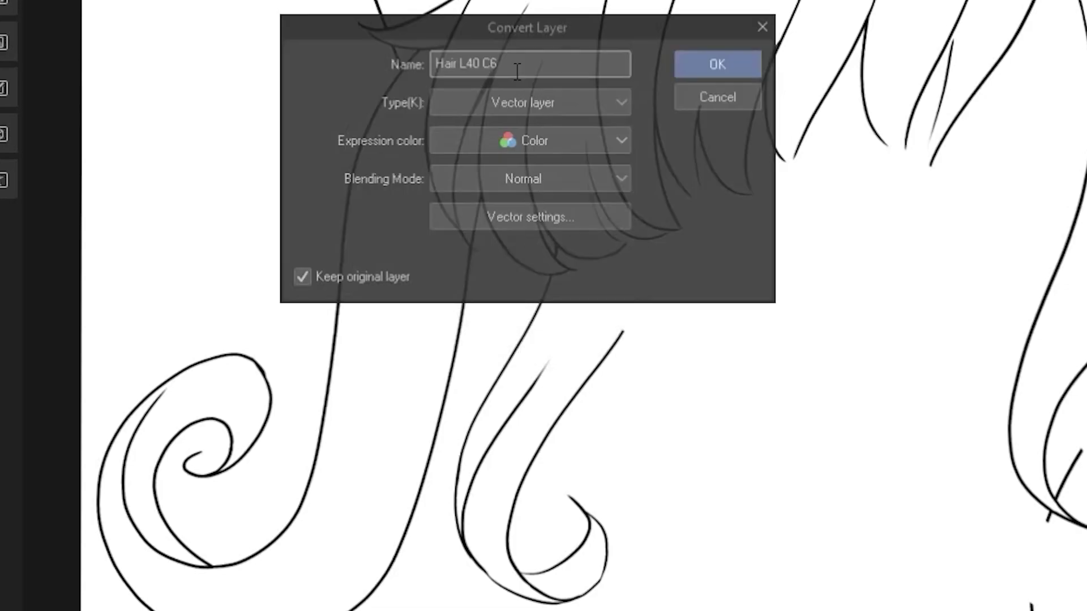
key(Return)
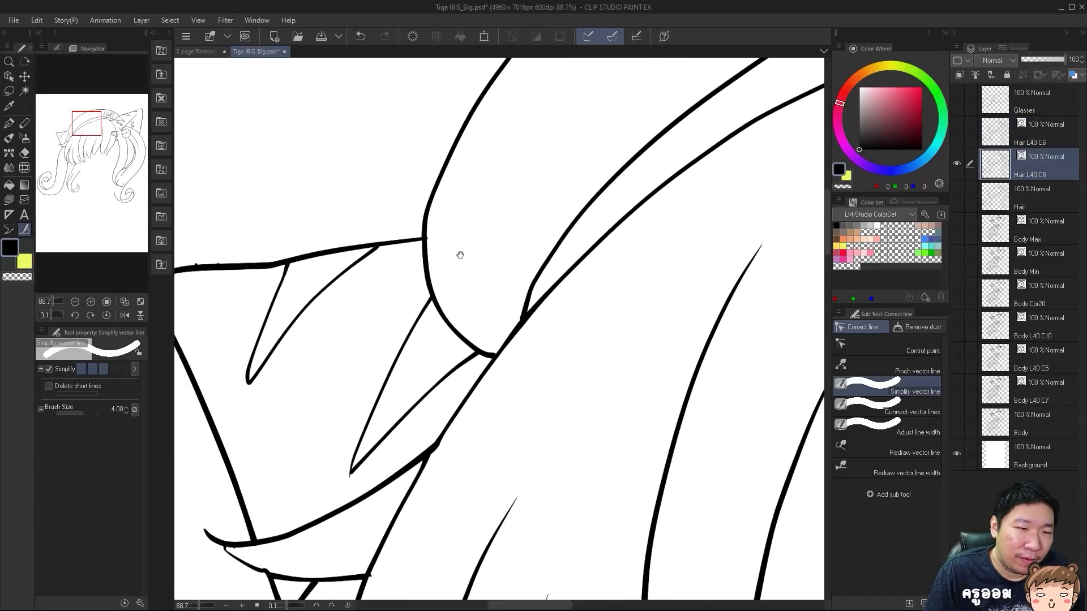
- Examine the Hair L40 C8 line quality from the crown down to the bangs and the curled side locks
drag(458, 254, 534, 187)
scroll(408, 277, down, 3)
drag(437, 363, 362, 114)
drag(434, 474, 257, 177)
scroll(444, 350, down, 2)
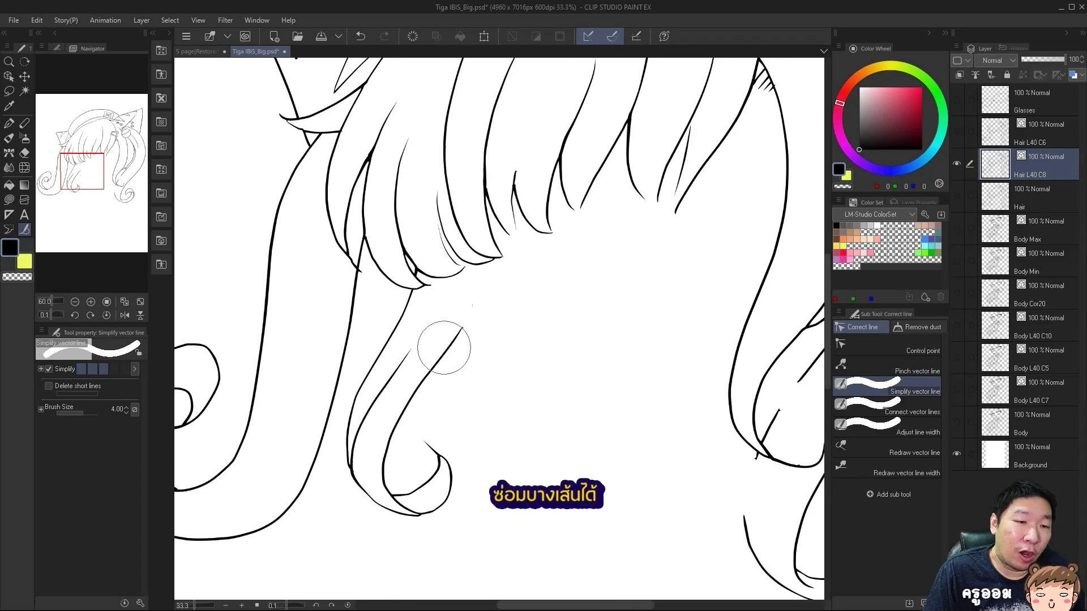
mouse_move(397, 427)
mouse_down()
mouse_move(451, 393)
mouse_move(385, 439)
mouse_up()
scroll(385, 439, down, 2)
scroll(644, 244, up, 1)
drag(514, 275, 645, 173)
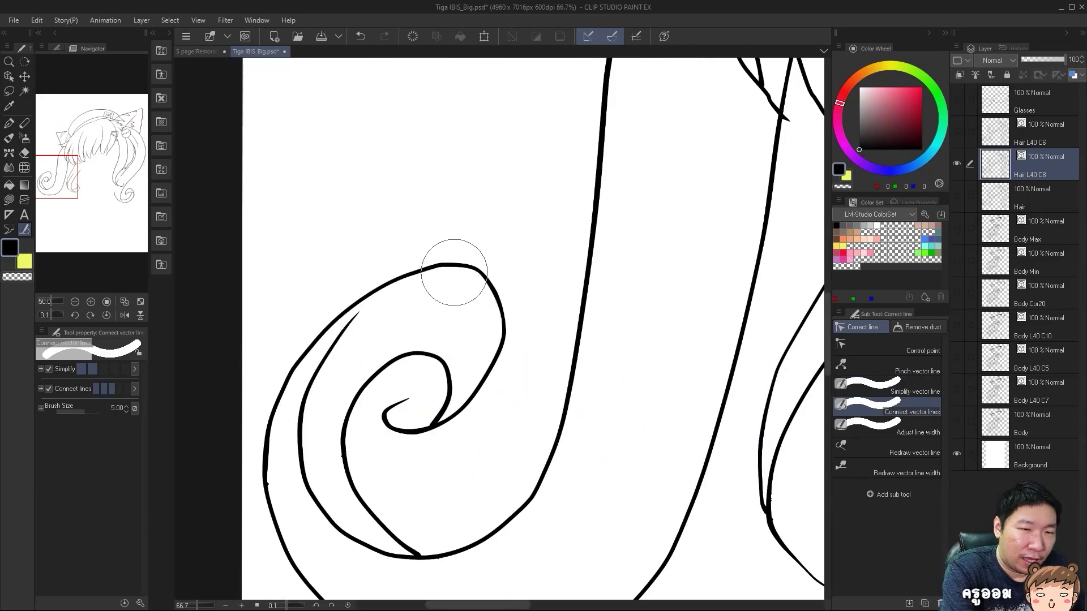
- Smooth the upper part of the large hair curl with Connect vector lines, and try simplifying its outer lower line, undoing that attempt
mouse_move(419, 264)
mouse_down()
mouse_move(473, 277)
mouse_move(511, 309)
mouse_move(507, 345)
mouse_up()
key(ctrl)
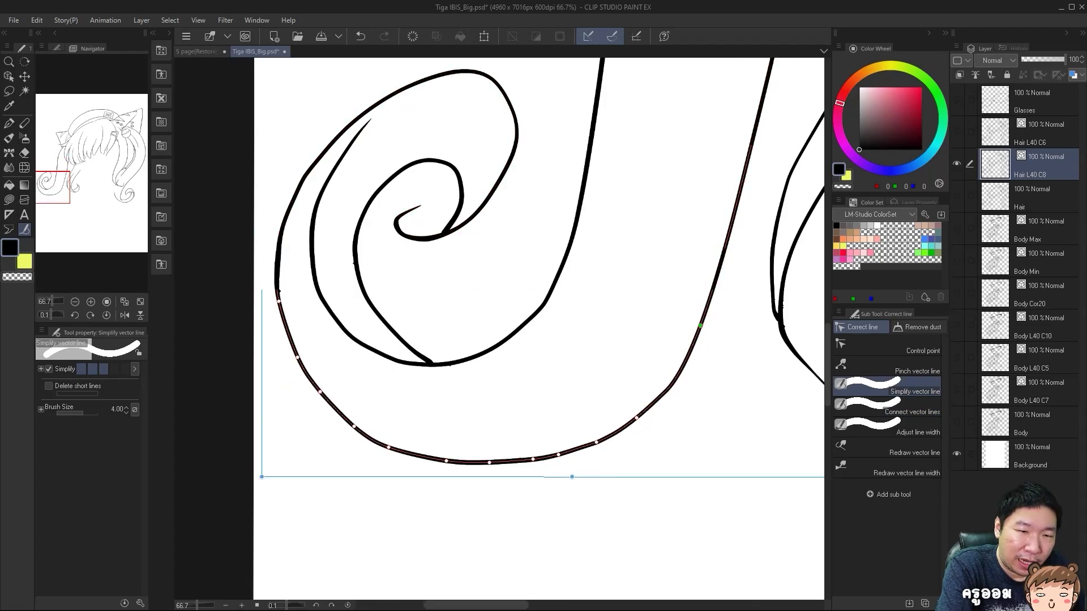
mouse_move(392, 451)
mouse_down()
mouse_move(579, 443)
mouse_move(632, 424)
mouse_up()
key(ctrl+z)
scroll(283, 287, up, 3)
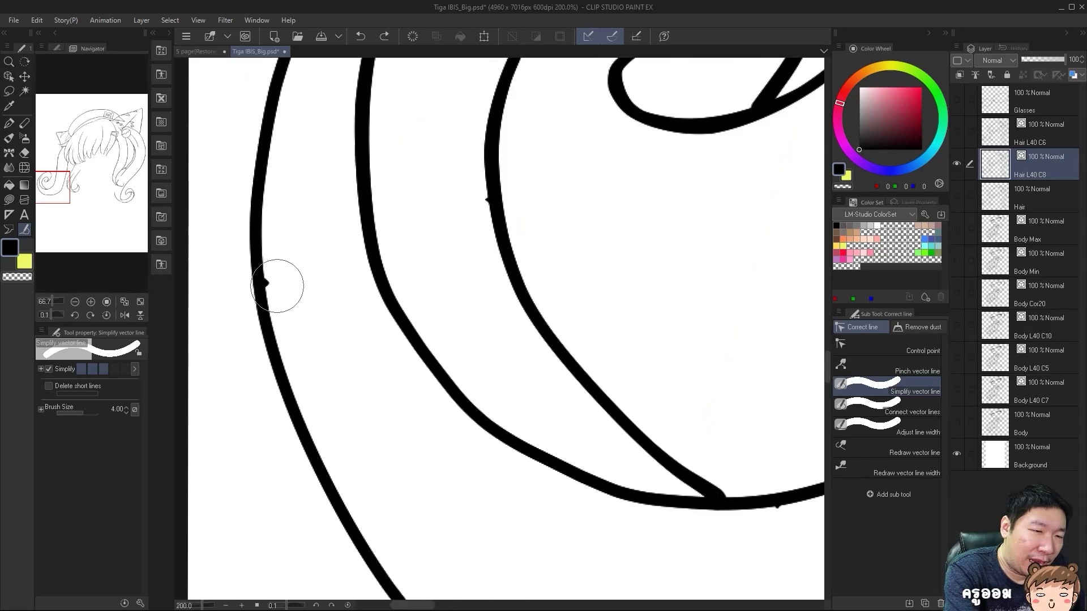
scroll(434, 328, down, 2)
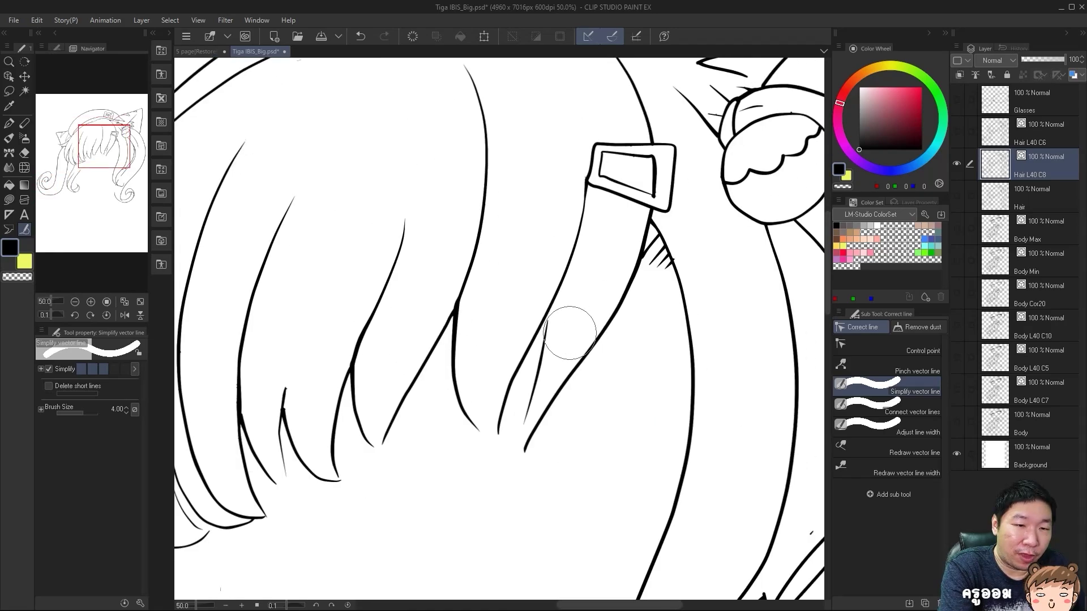
- Erase the stray dot between the strands of the long side ponytail on the Hair L40 C8 layer with the Hard eraser
scroll(547, 327, up, 2)
ctrl+click(548, 320)
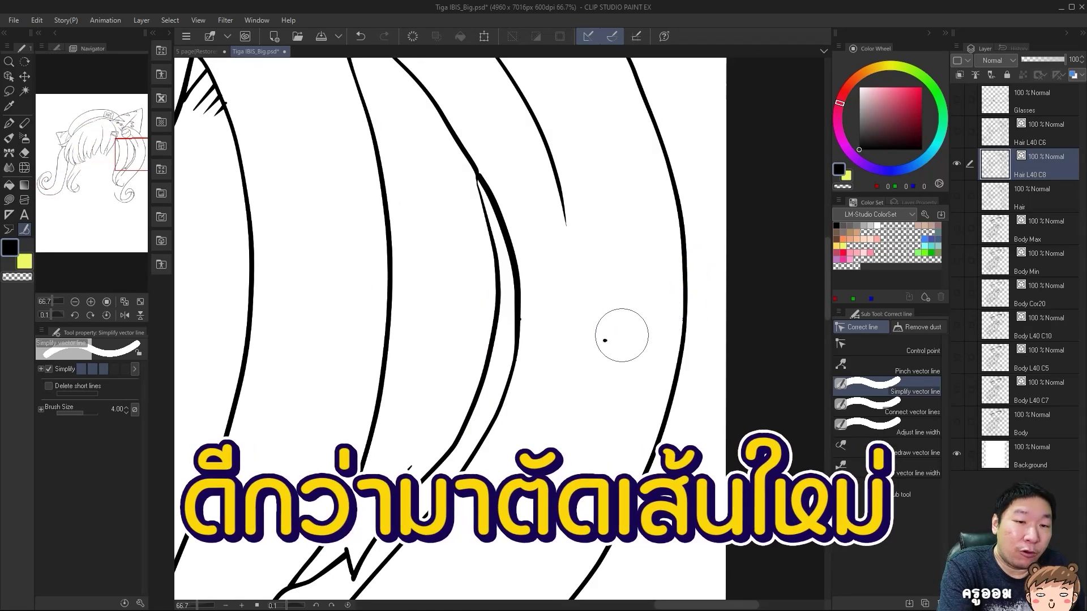
key(e)
drag(578, 381, 633, 386)
scroll(441, 490, up, 2)
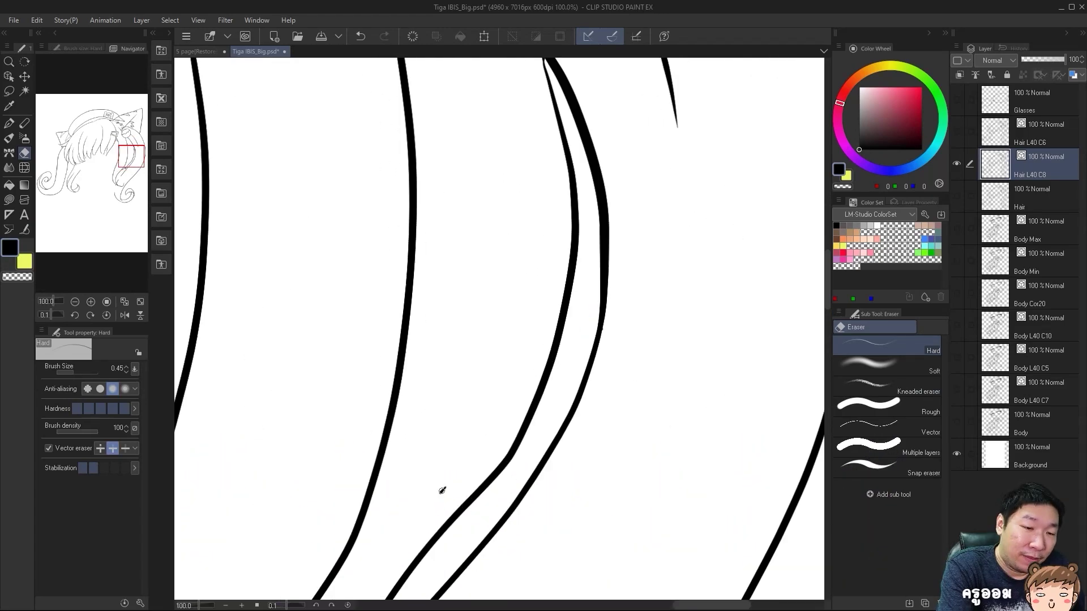
scroll(539, 367, down, 3)
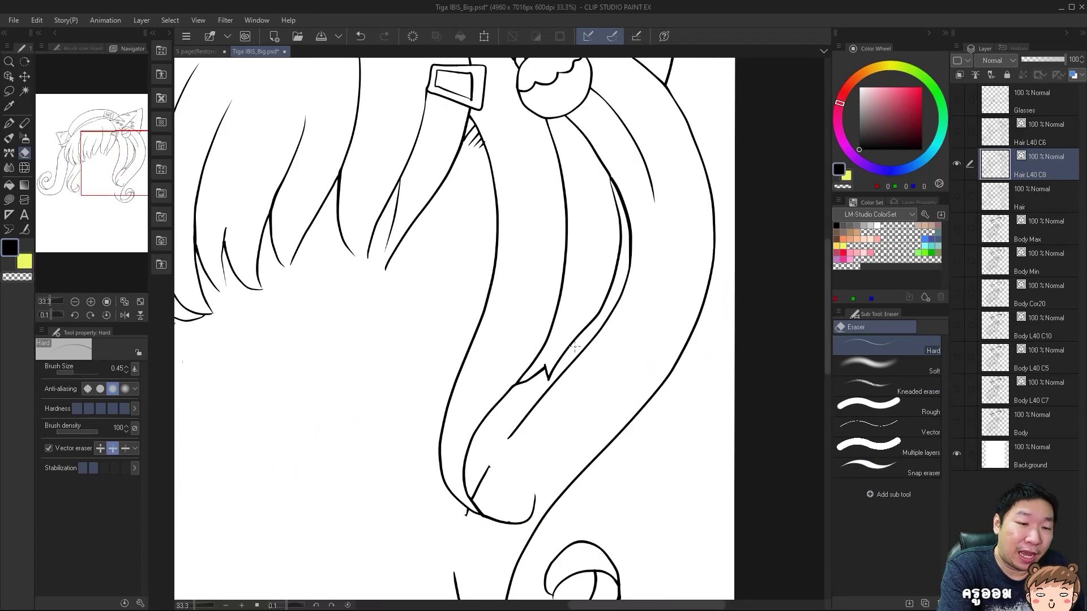
- Smooth the outer line of the curl at the ponytail's lower tip with Simplify vector line at brush size 4.50
drag(575, 420, 624, 317)
scroll(583, 363, up, 1)
scroll(682, 296, up, 1)
key(y)
mouse_move(660, 484)
mouse_down()
mouse_move(674, 294)
mouse_move(592, 318)
mouse_up()
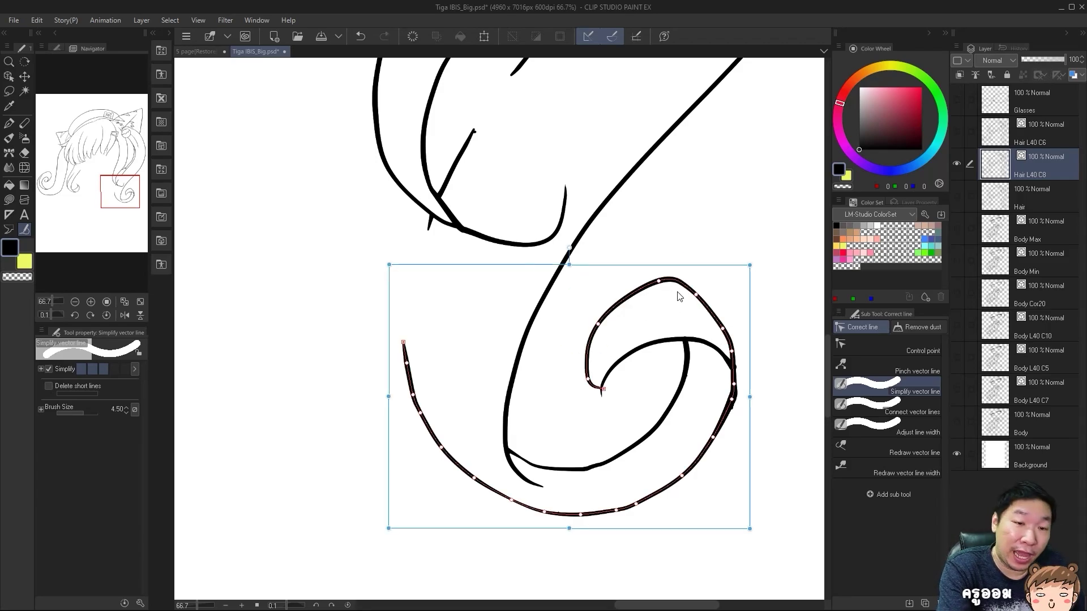
scroll(744, 306, up, 1)
key(ctrl+z)
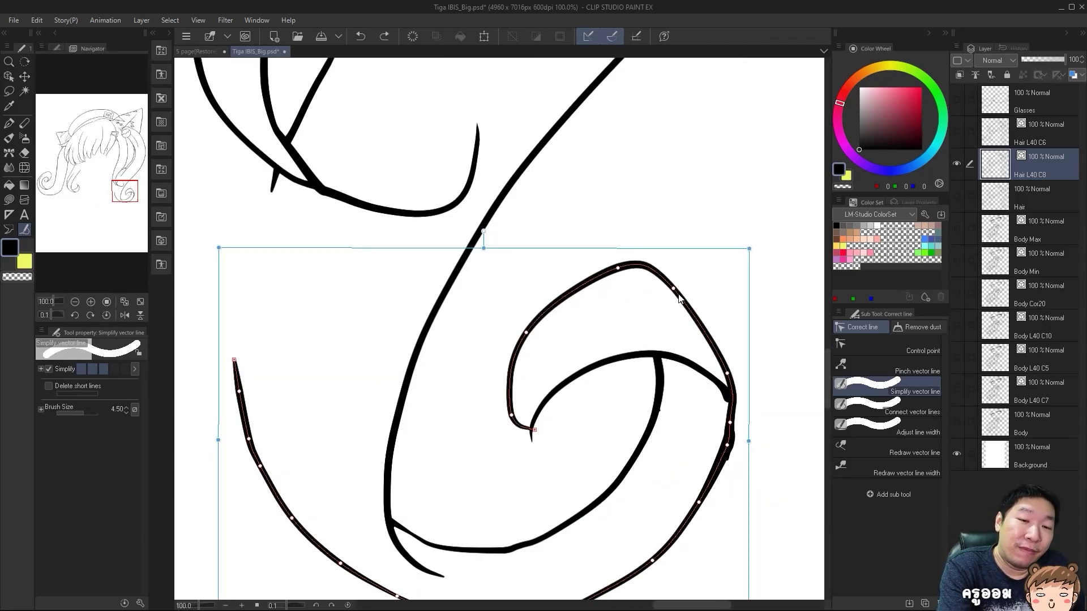
drag(680, 291, 694, 294)
mouse_move(739, 437)
mouse_down()
mouse_move(727, 337)
mouse_move(701, 405)
mouse_up()
- Smooth the outer line of the curl at the ponytail's lower tip with Connect vector lines at brush size 5.00
key(y)
drag(446, 418, 470, 431)
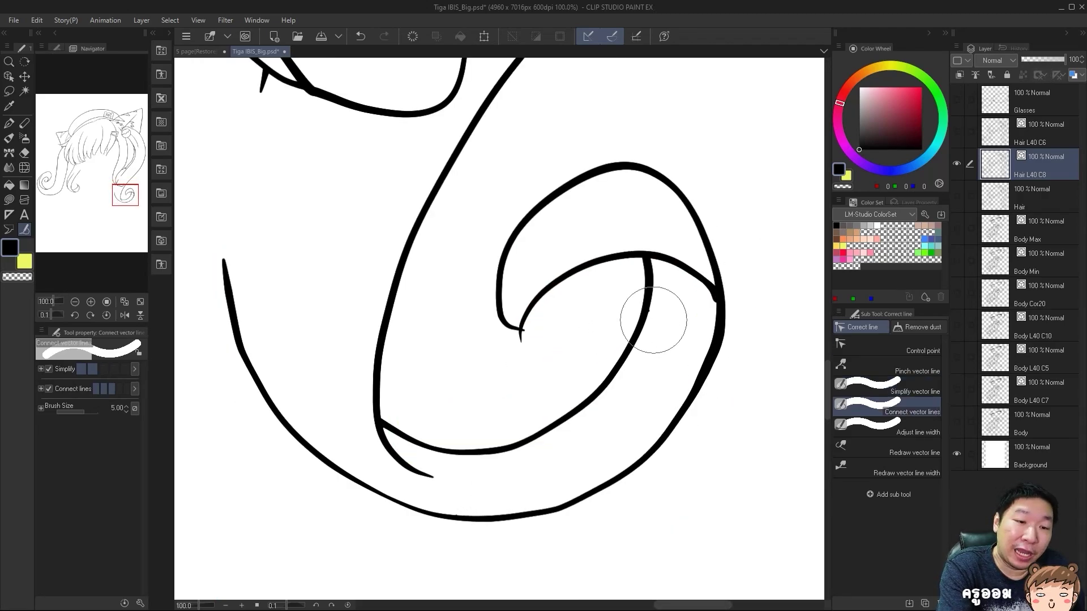
drag(551, 385, 727, 417)
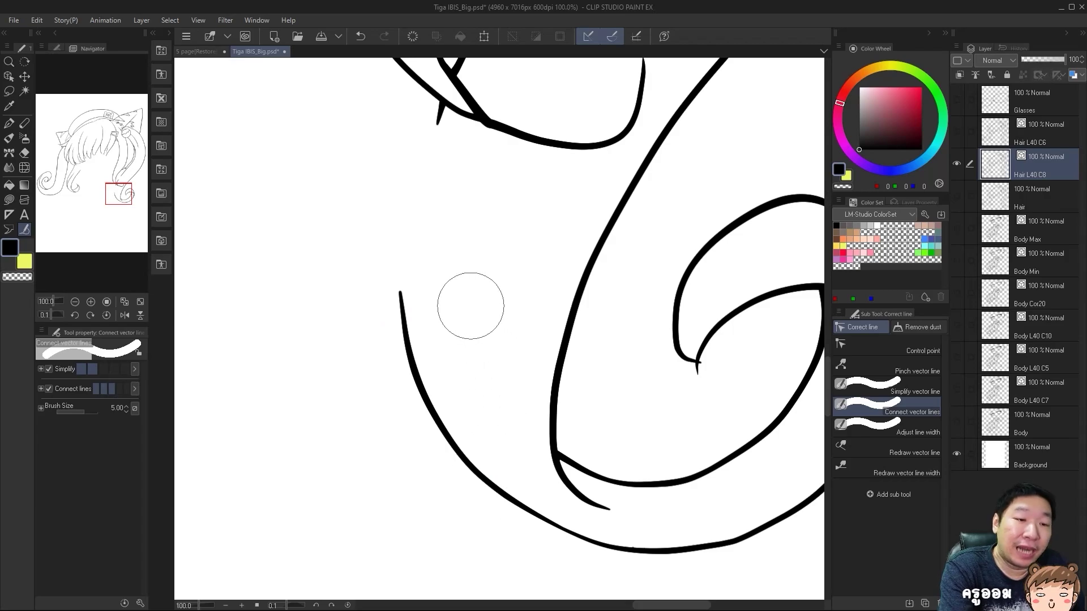
scroll(470, 305, down, 4)
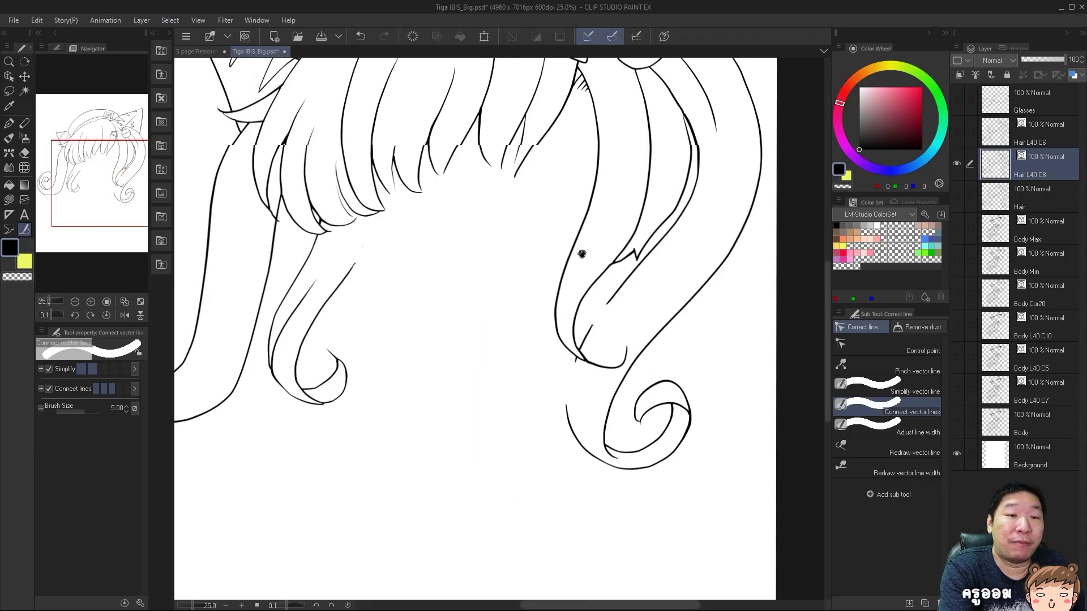
drag(583, 254, 632, 433)
scroll(617, 291, up, 2)
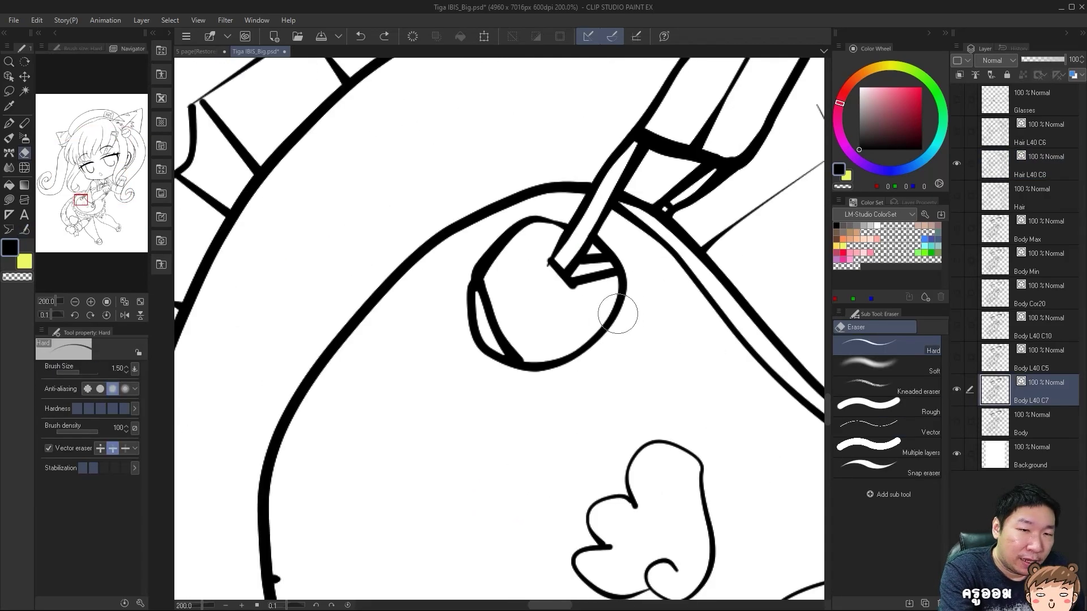
- Erase the circular outline of the strap button on the Body L40 C7 layer, using the Hard eraser at size 3.00 to remove whole vector lines
drag(485, 340, 578, 327)
key(ctrl+z)
drag(503, 303, 564, 355)
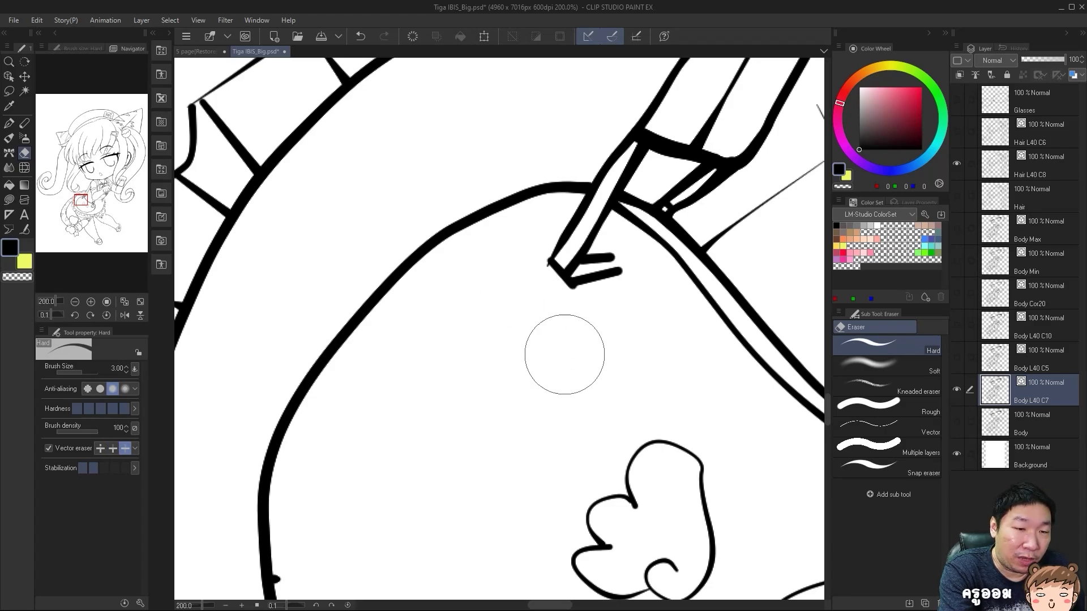
key(ctrl+z)
- Turn the original Body layer into a tracing guide with 33% opacity and a blue layer color
key(p)
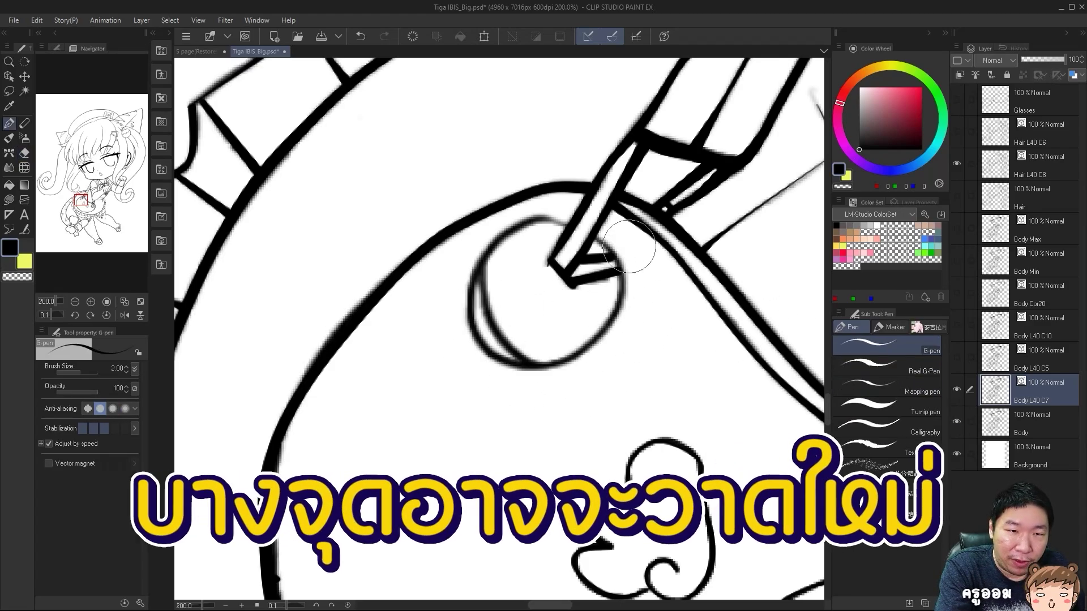
click(1034, 425)
click(1037, 59)
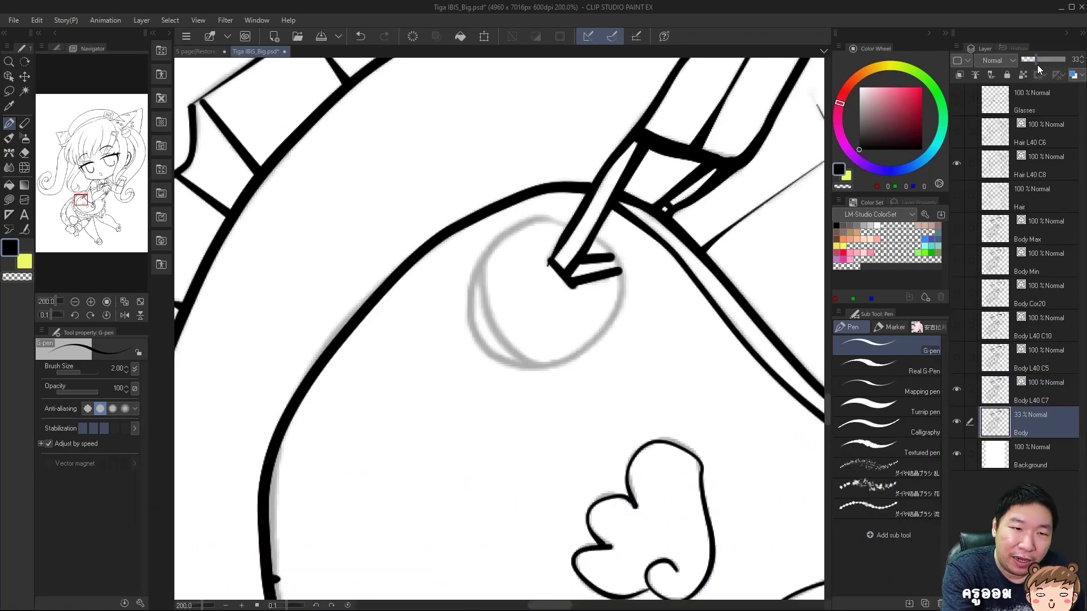
click(1074, 76)
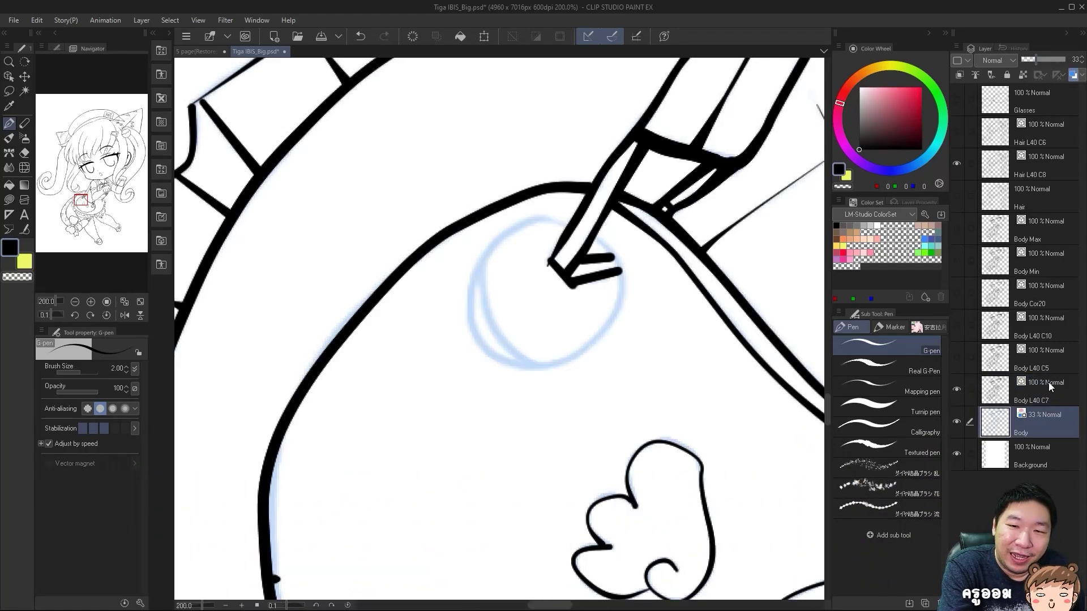
- Redraw the strap button's round outline on the Body L40 C7 layer with the G-pen at size 0.40
click(1054, 388)
drag(583, 229, 580, 229)
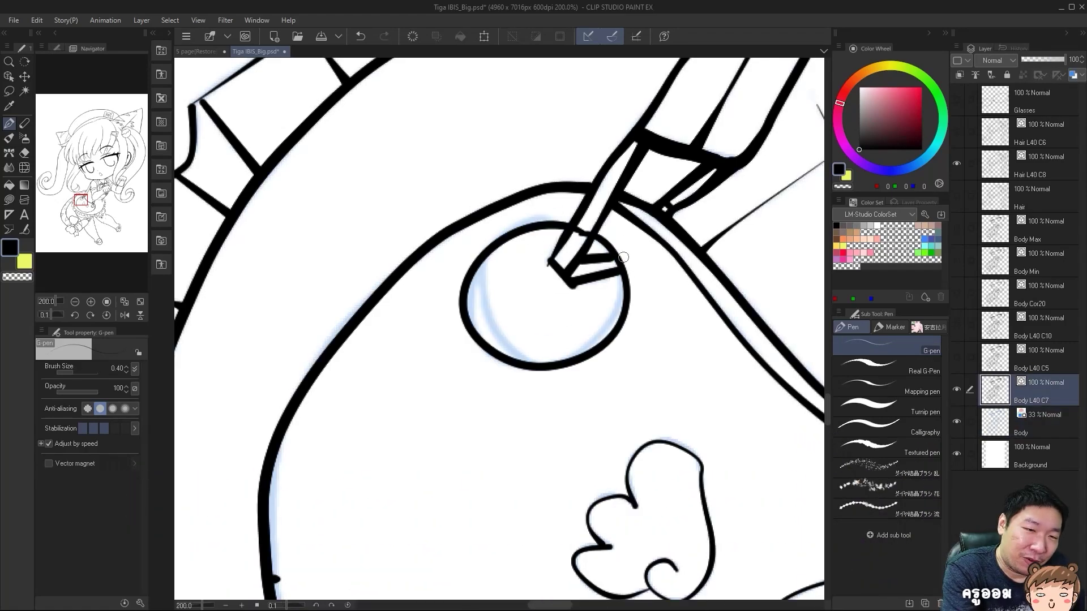
ctrl+click(623, 259)
key(Delete)
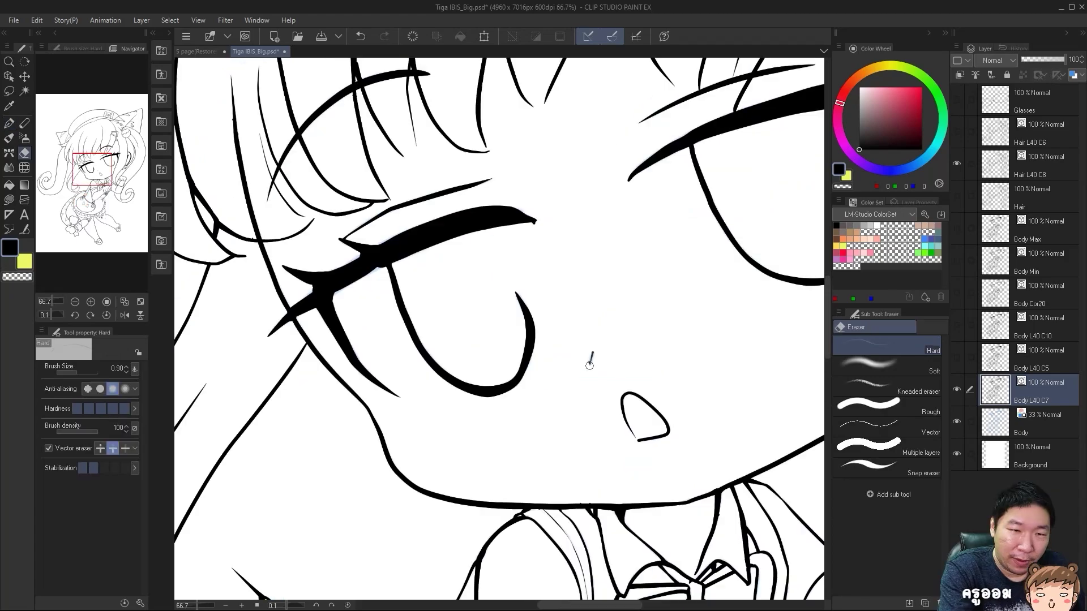
- Touch up the small nose line with the Hard eraser and the G-pen, and try a short stroke inside the mouth
scroll(591, 369, up, 1)
mouse_move(588, 361)
mouse_down()
mouse_move(595, 341)
mouse_move(585, 357)
mouse_up()
key(p)
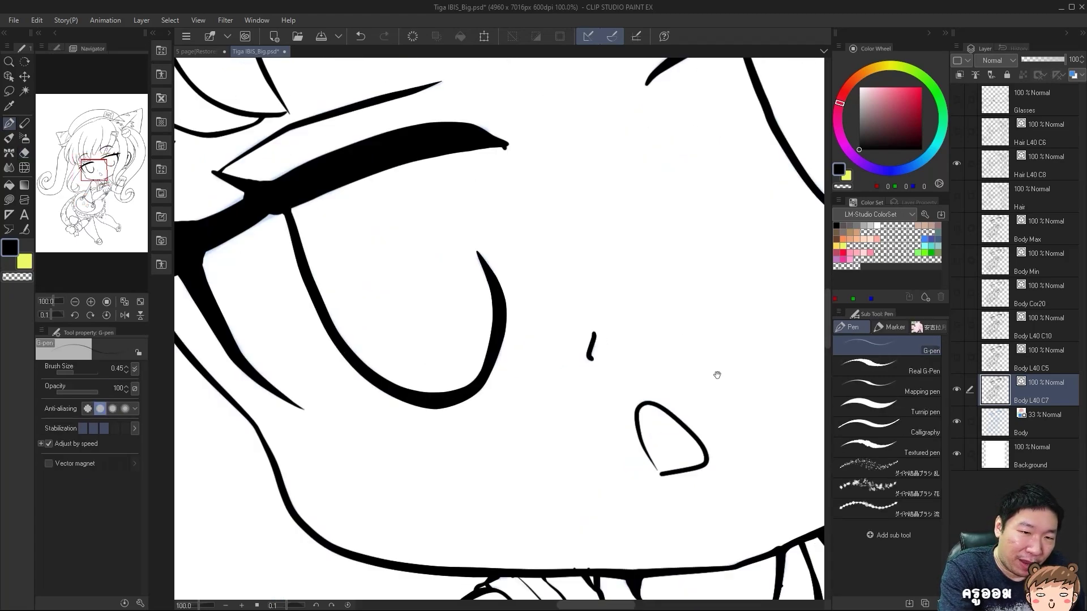
drag(718, 375, 667, 338)
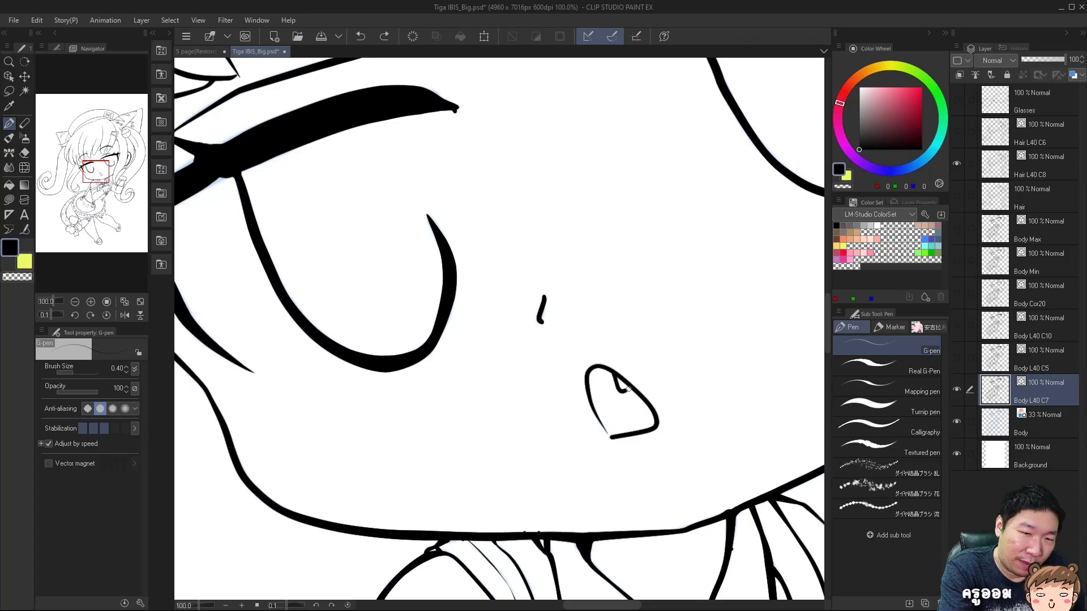
drag(628, 389, 630, 389)
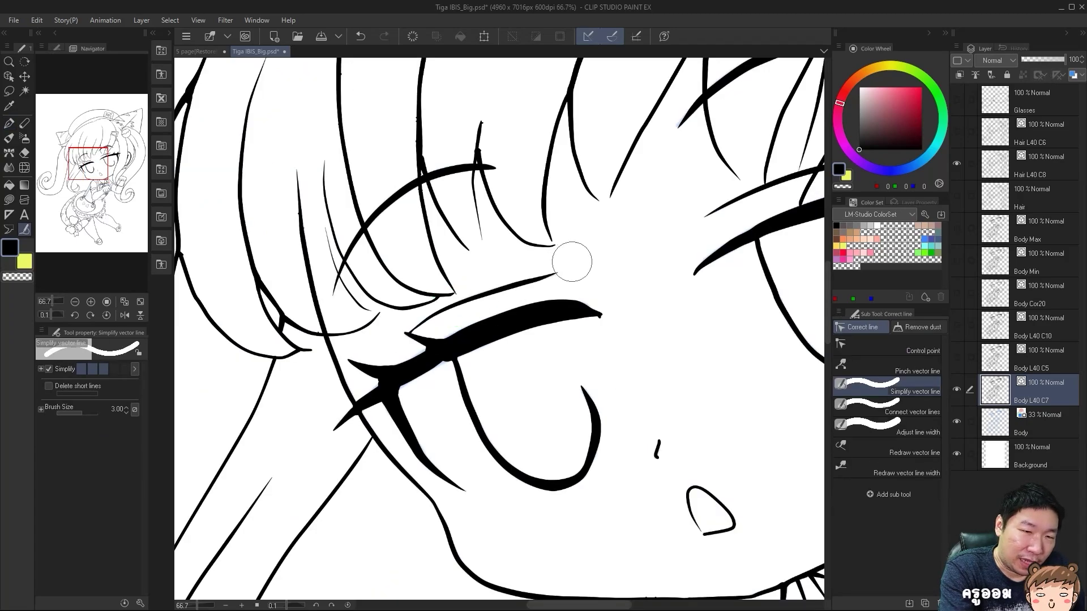
- Smooth the iris outline of the eye beside the long ponytail with Simplify vector line at brush size 2.50, and select that line
mouse_move(741, 212)
mouse_down()
mouse_move(538, 297)
mouse_move(596, 267)
mouse_up()
key([)
scroll(705, 230, down, 1)
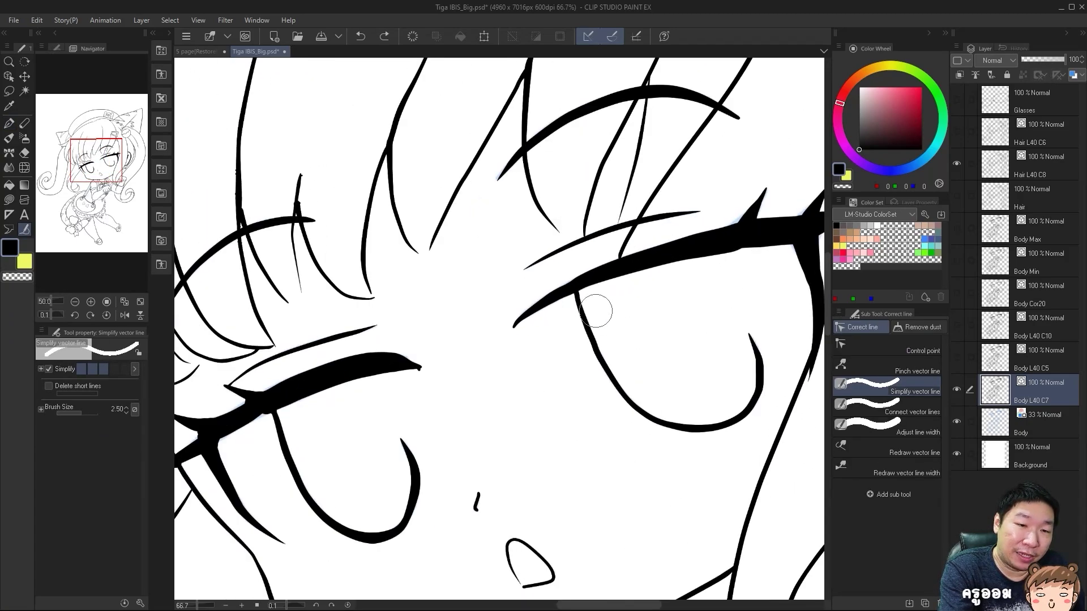
key(ctrl+plus)
ctrl+click(700, 354)
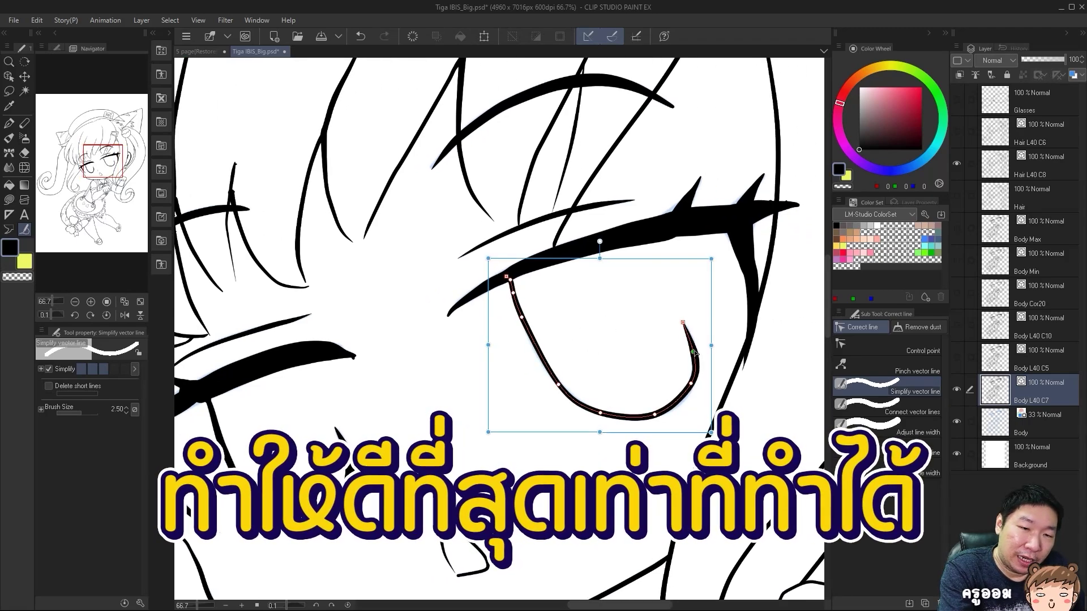
- Reshape the lower curve of the other eye's iris outline by moving its vector control points
key(ctrl+plus)
ctrl+click(569, 455)
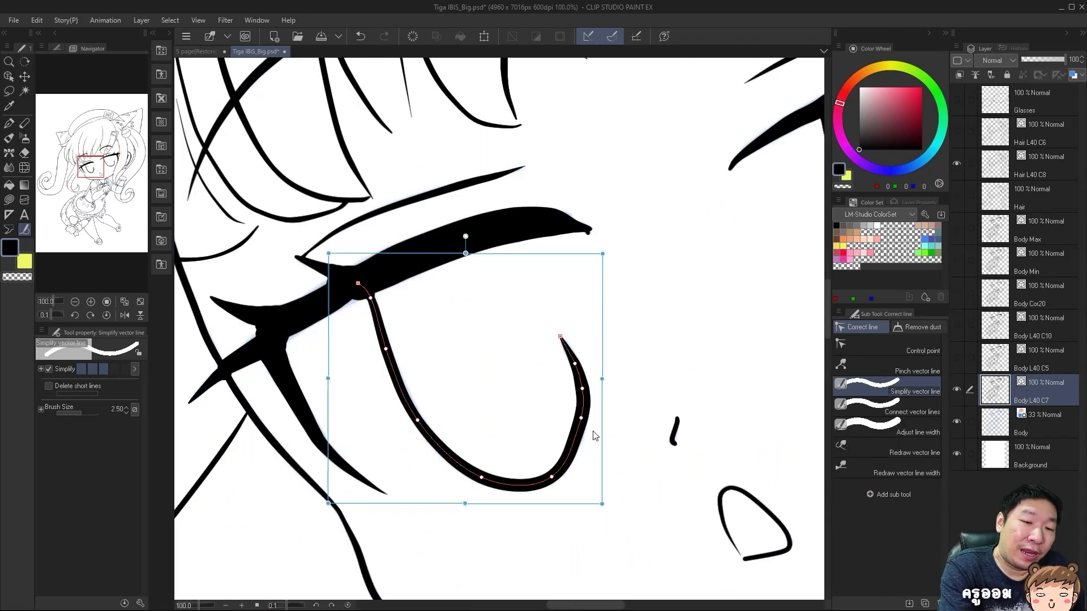
drag(582, 407, 575, 431)
ctrl+click(585, 403)
drag(552, 477, 561, 471)
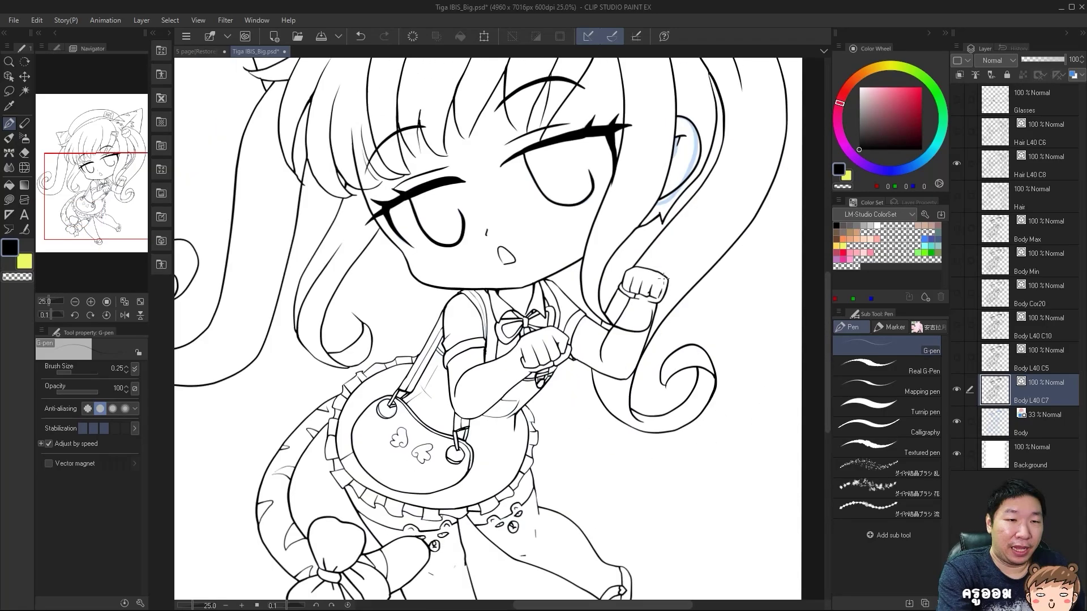
scroll(664, 279, down, 2)
drag(674, 263, 630, 283)
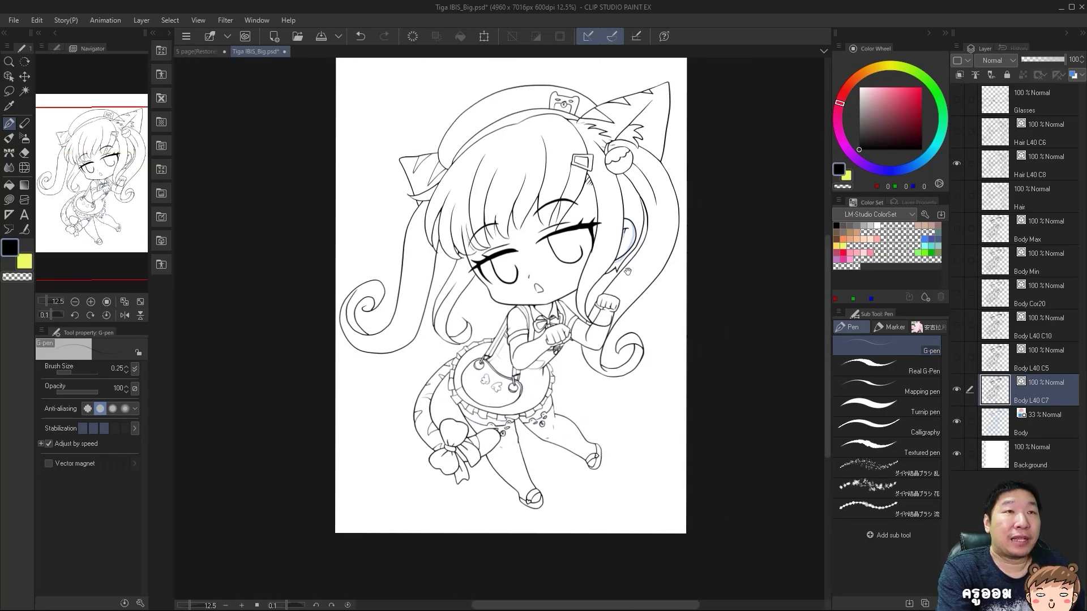
scroll(640, 274, up, 2)
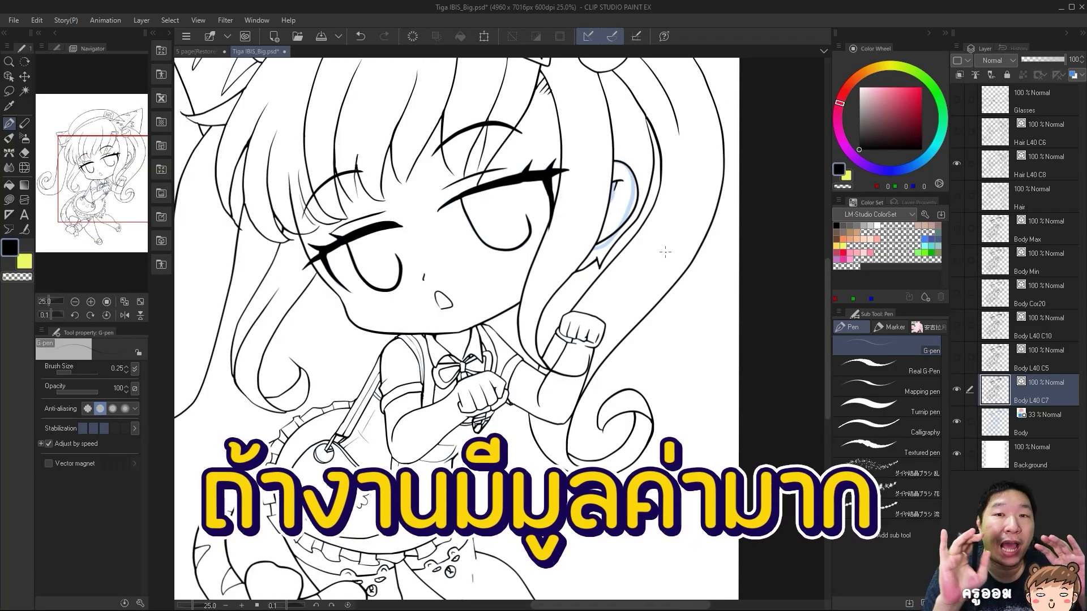